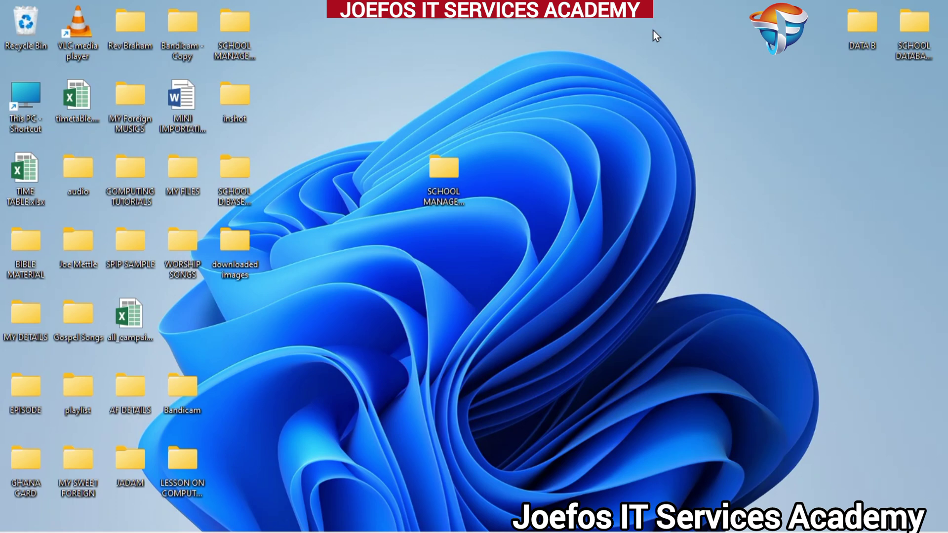
- Restore the Excel workbook showing the teachers EMIS data table from the taskbar
mouse_move(296, 529)
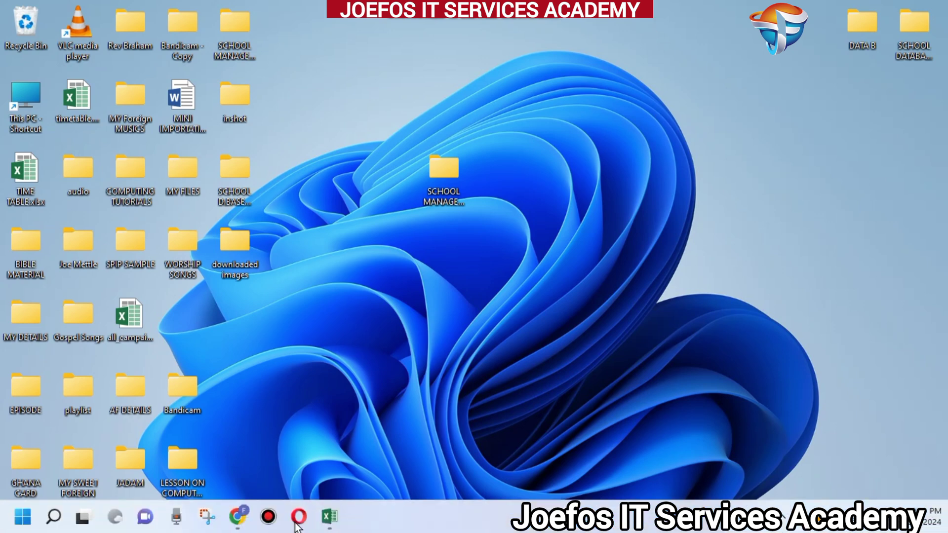
left_click(330, 518)
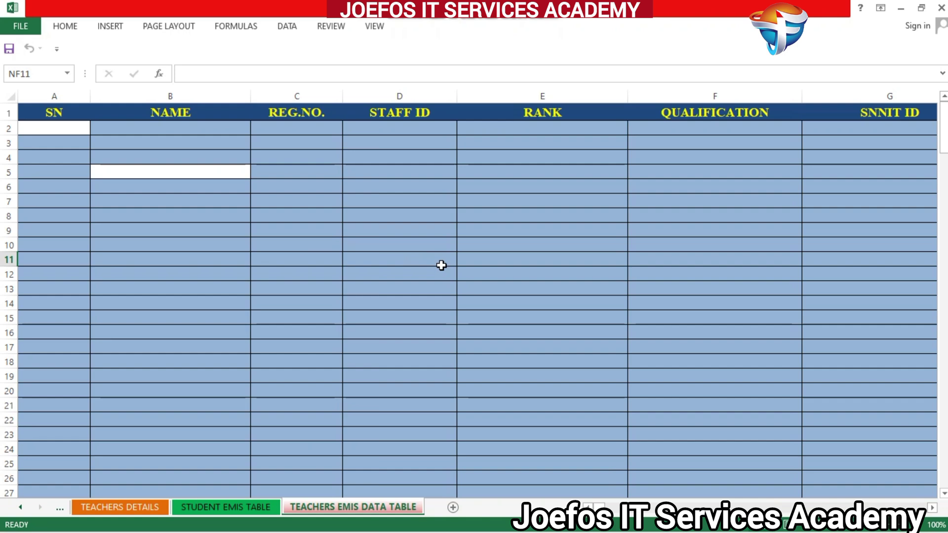
- Add a new worksheet and rename it FEES.PAYMENT TABLE
left_click(452, 508)
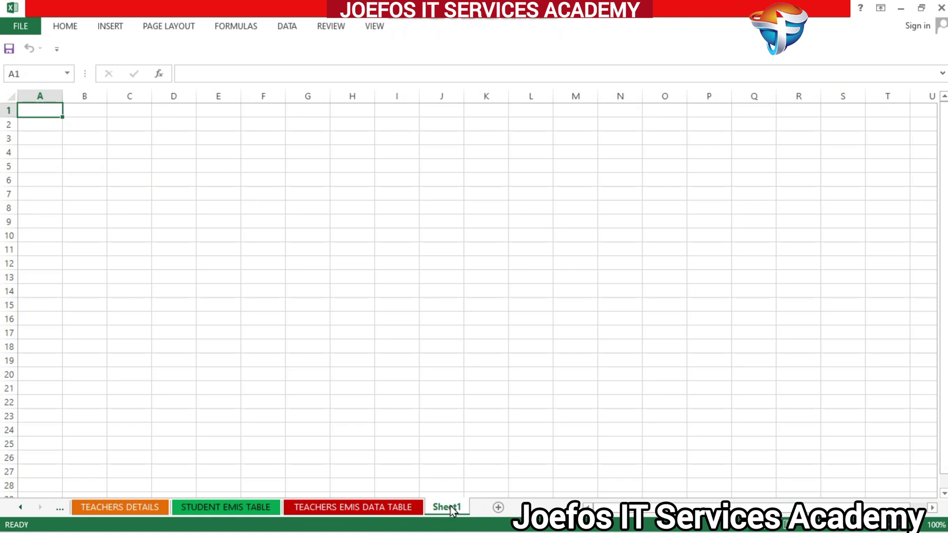
double_click(451, 507)
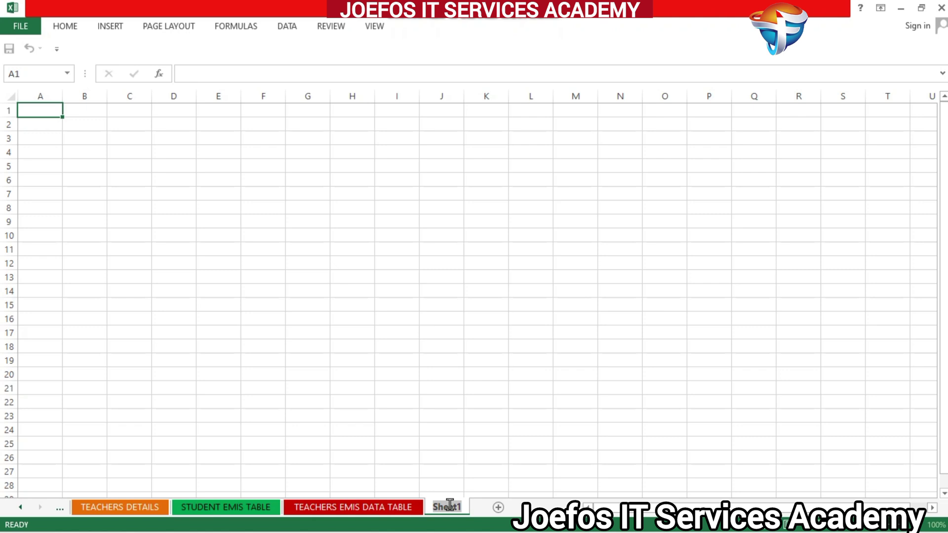
type("FEES.PAYMENT TABLE")
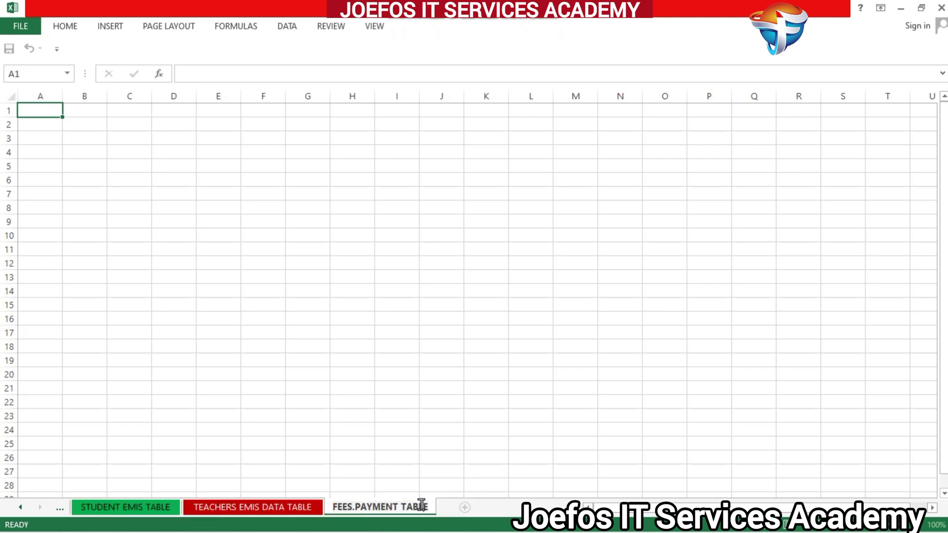
key("Return")
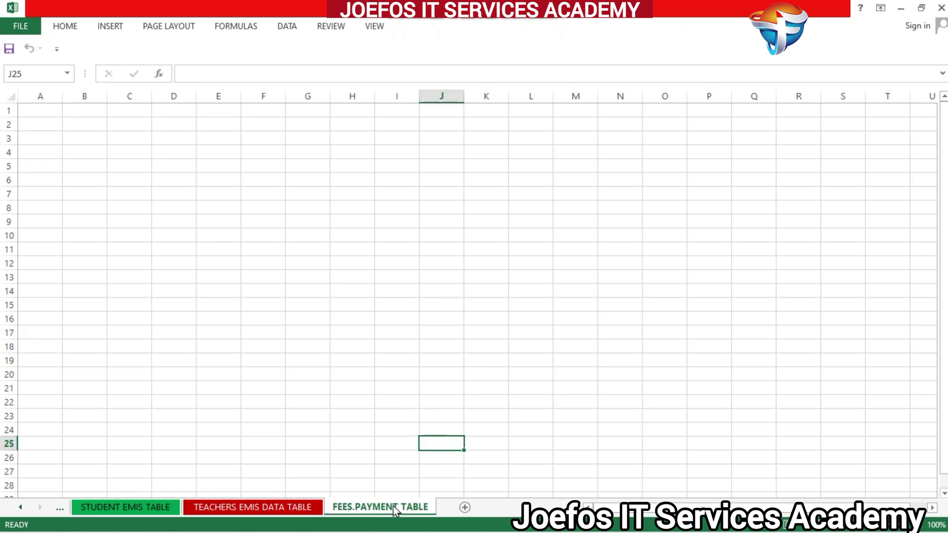
- Colour the FEES.PAYMENT TABLE sheet tab dark blue
right_click(392, 500)
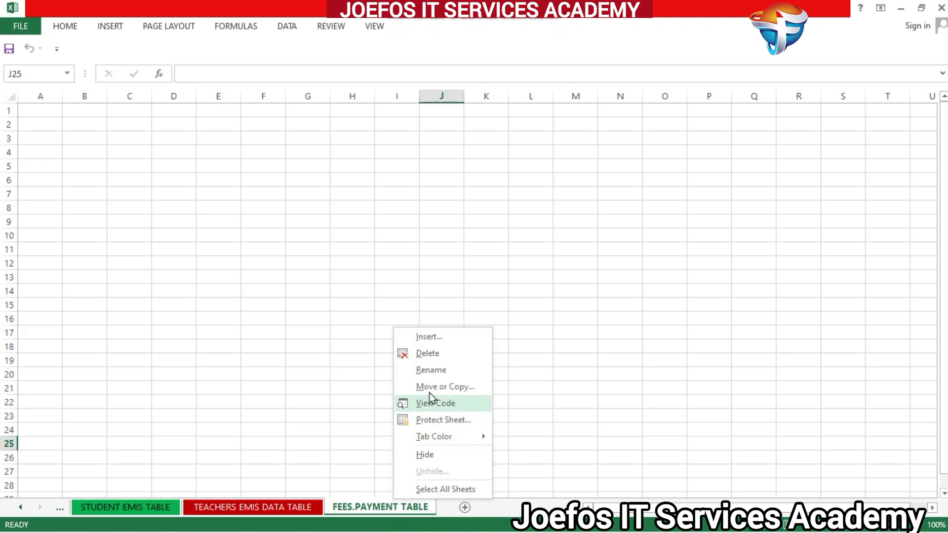
mouse_move(453, 436)
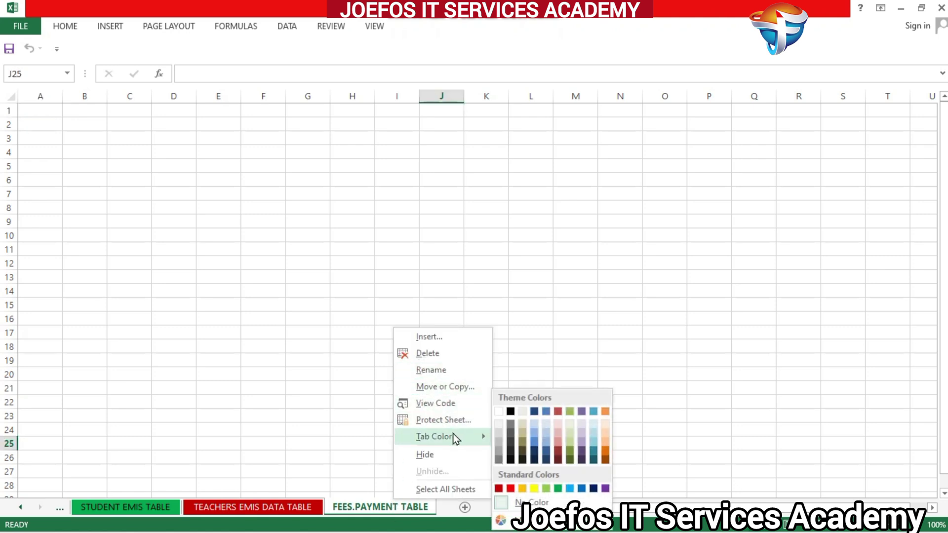
left_click(532, 414)
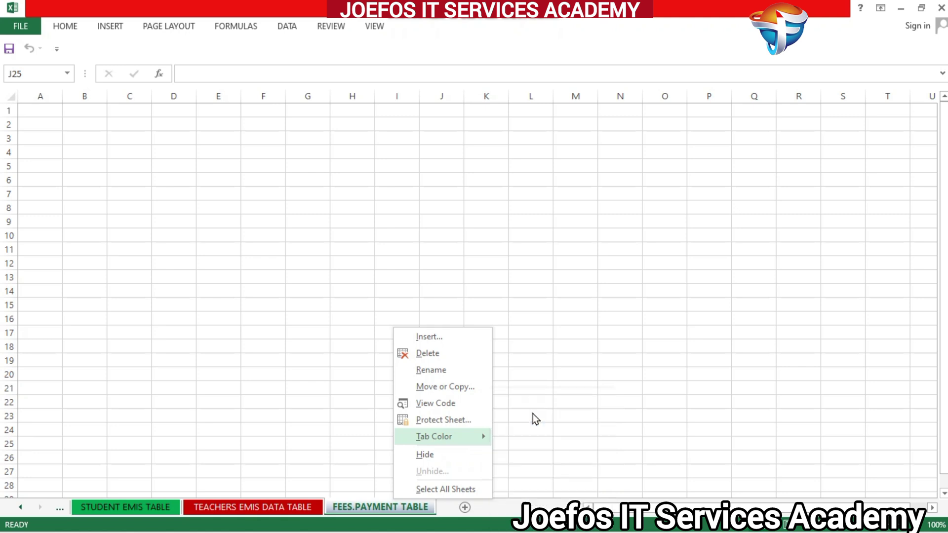
left_click(468, 371)
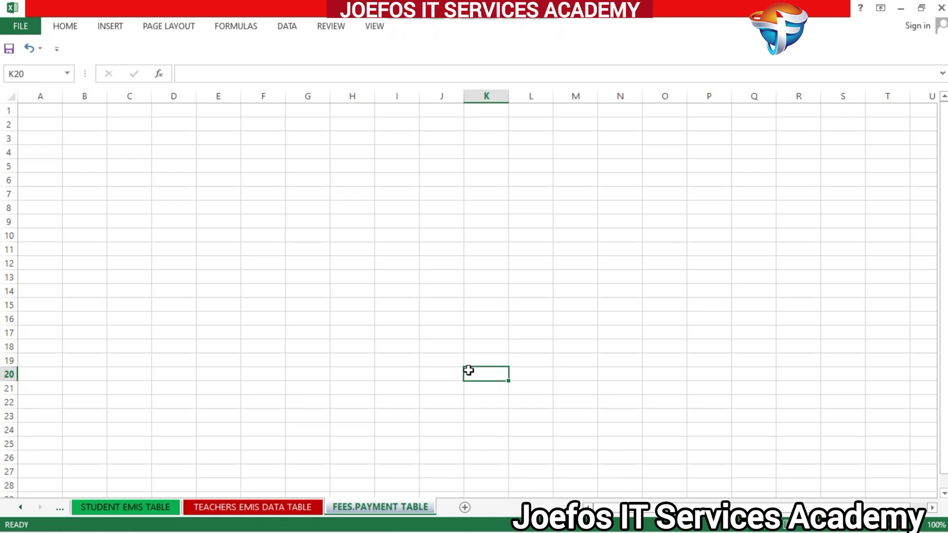
- Enter the headers ADM NO., NAME and CLASS in cells A5 to C5
left_click(41, 127)
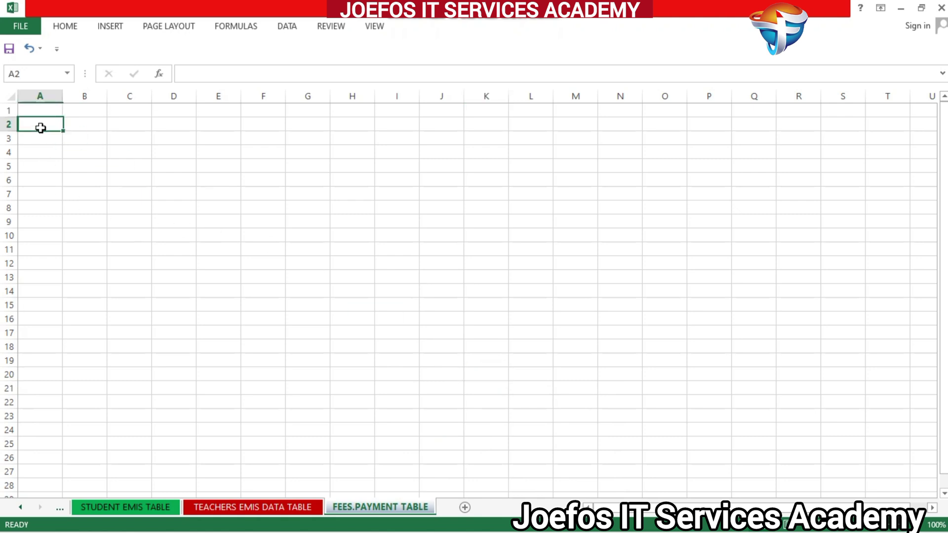
left_click(49, 166)
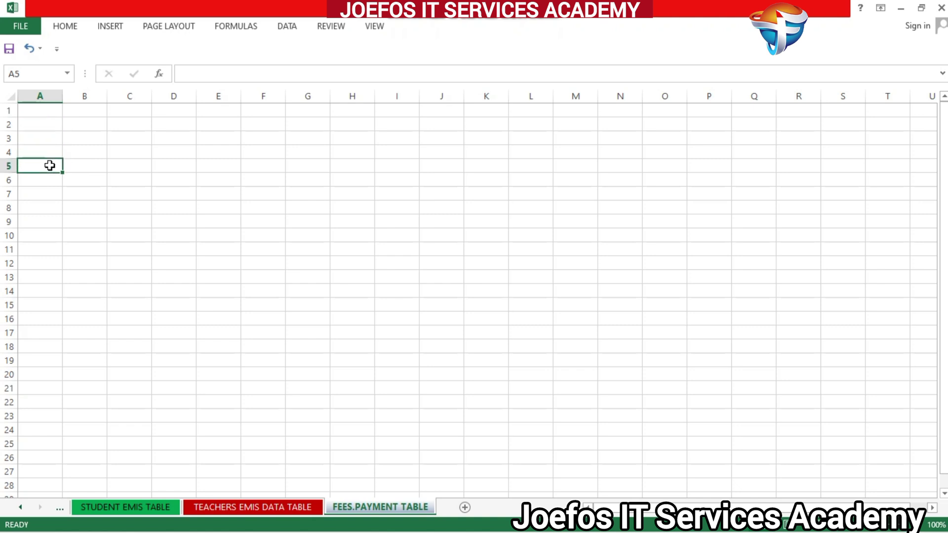
type("AD")
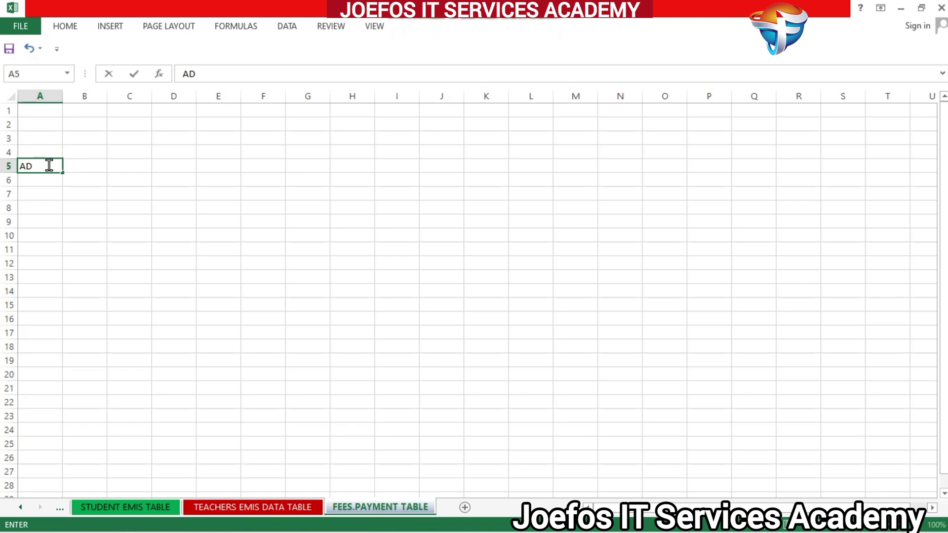
type("M NO.")
left_click(86, 165)
type("NAME")
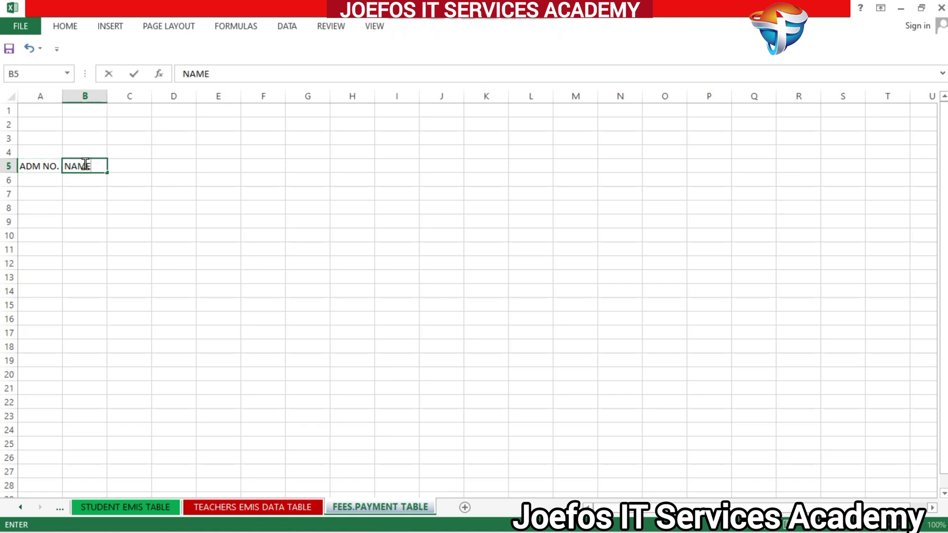
left_click(122, 165)
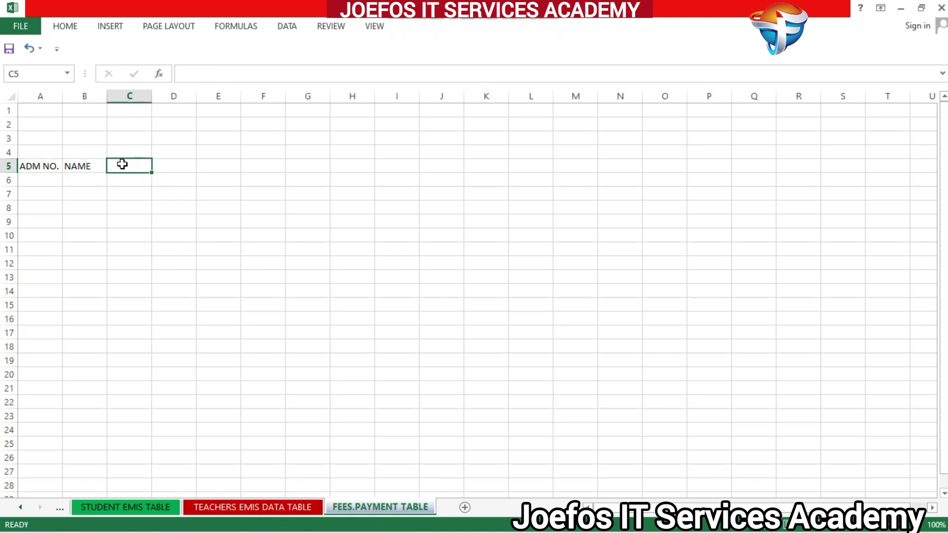
type("CLASS")
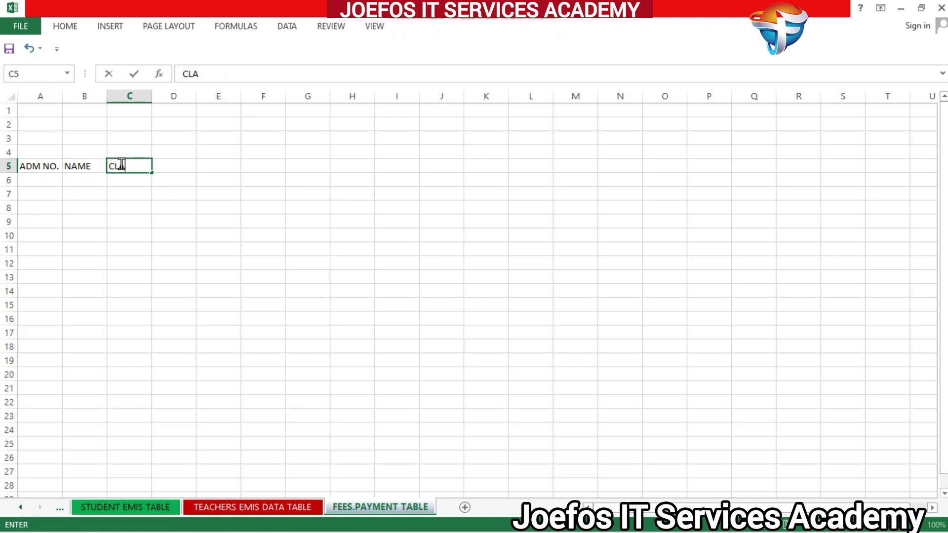
- Add the GENDER and ADM DATE headers in D5 and E5
left_click(169, 163)
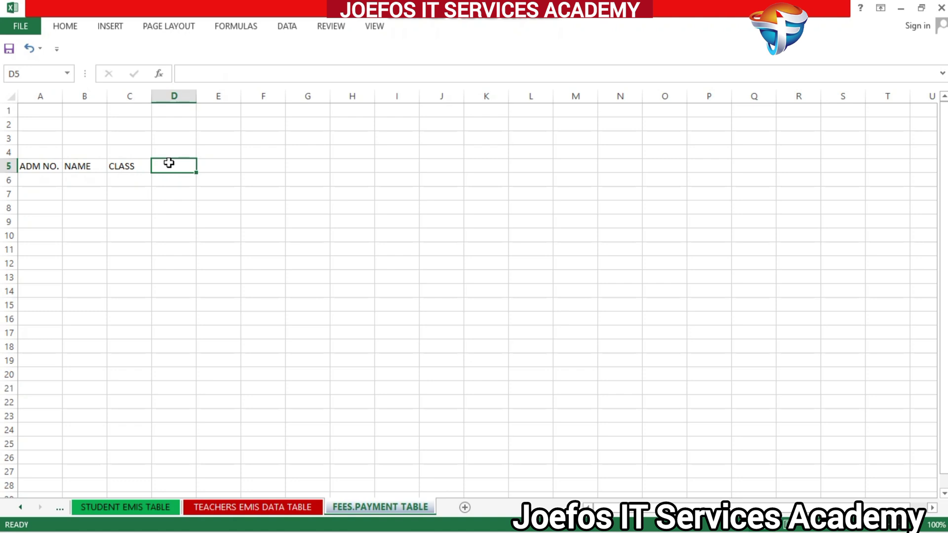
type("GENDER")
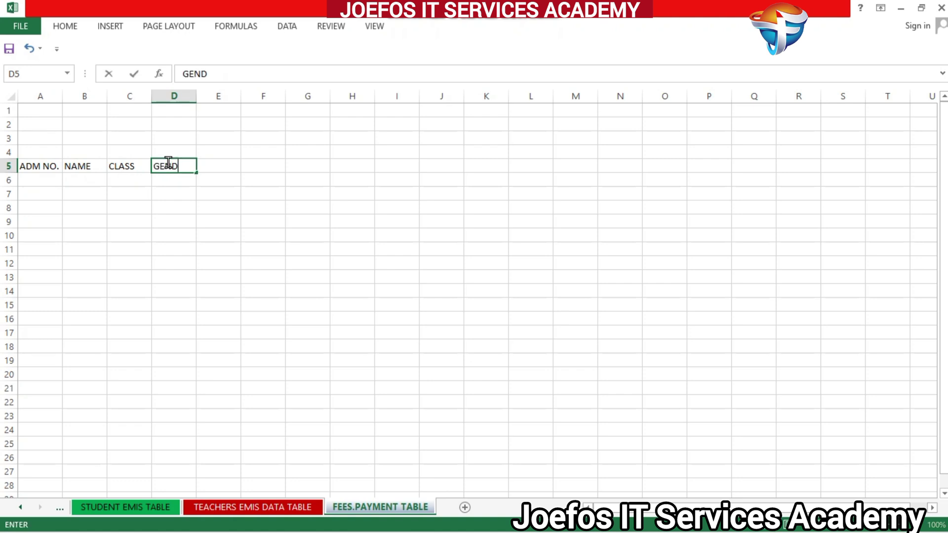
left_click(227, 162)
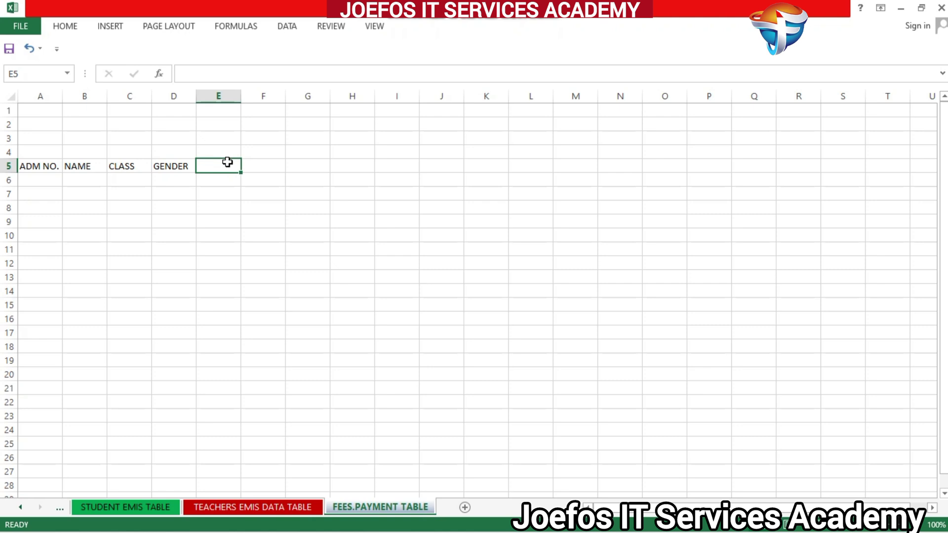
type("AD")
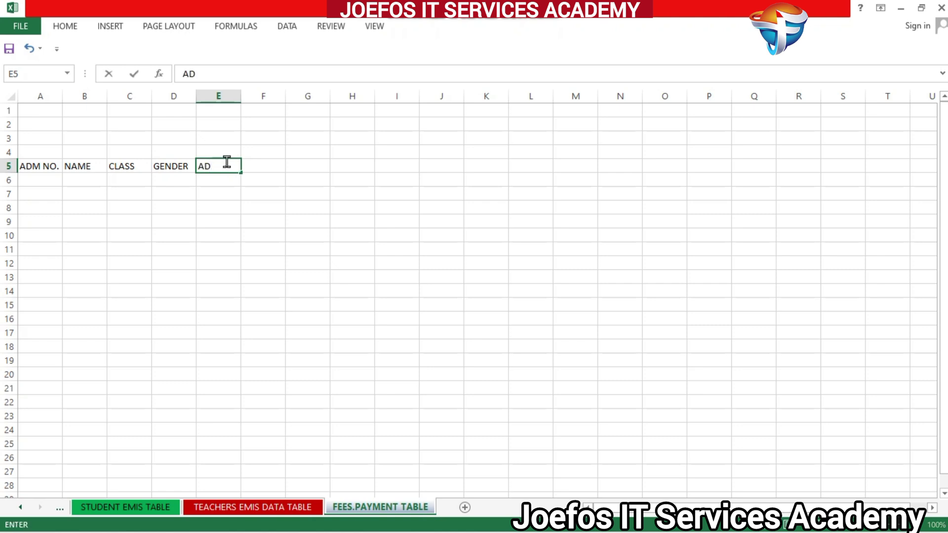
type("M DATE")
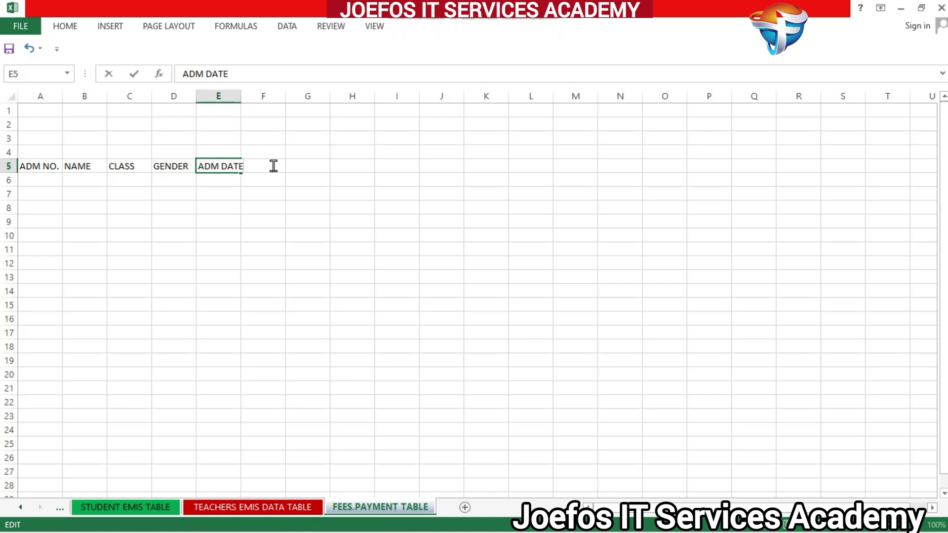
left_click(270, 209)
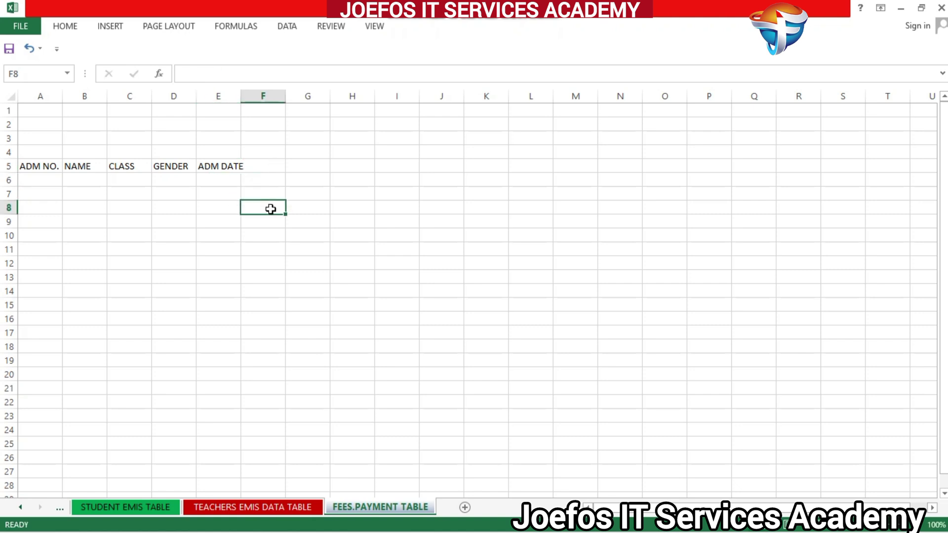
left_click(268, 165)
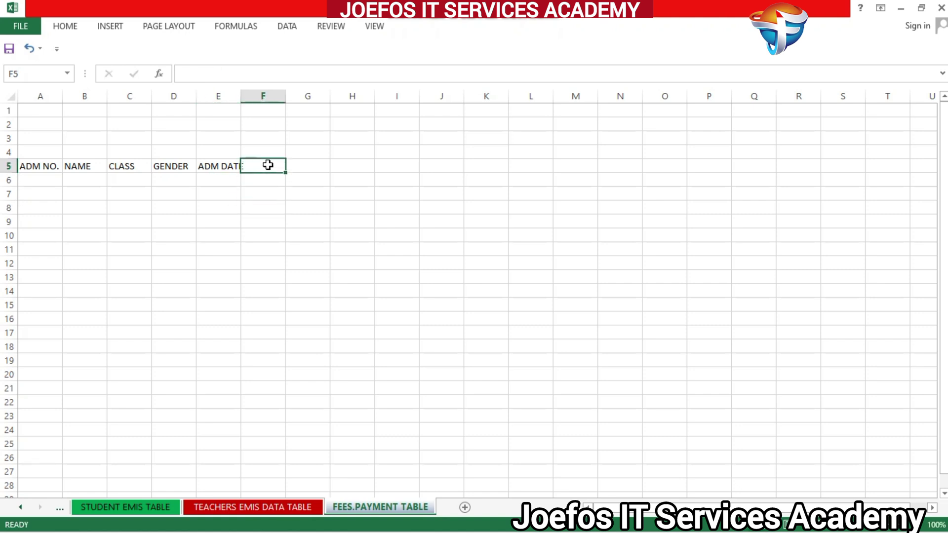
- Enter the headers FEE, INSTALLMENT 1 and INSTALLMENT 2 in F5 to H5
type("FEE")
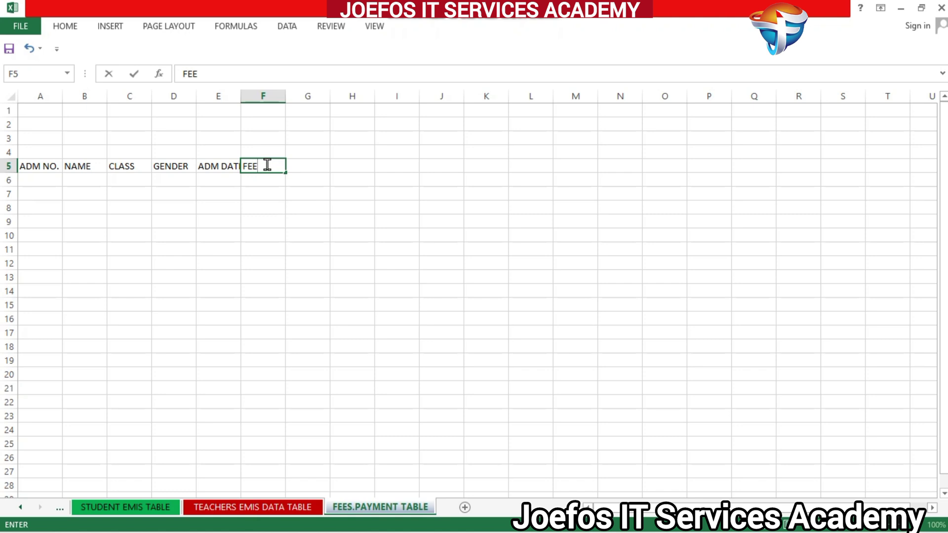
left_click(298, 166)
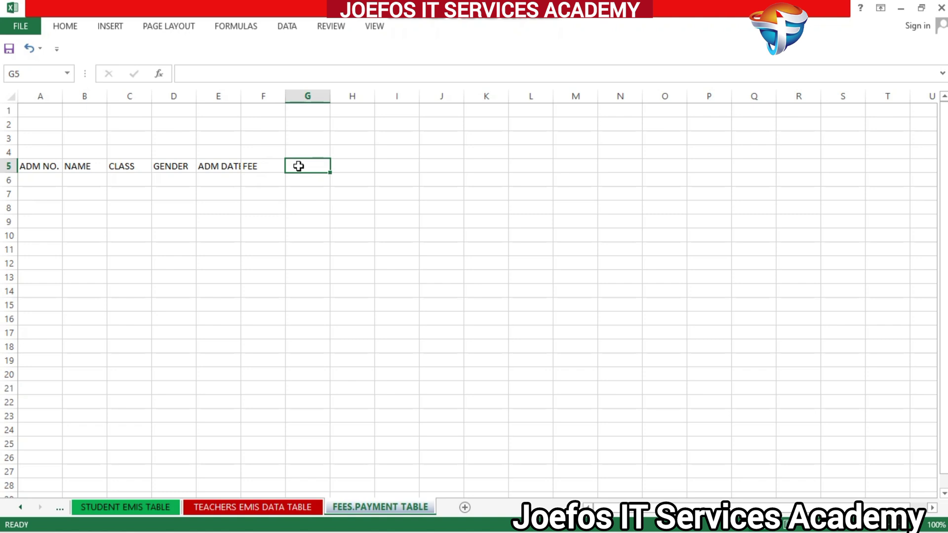
type("INSTA")
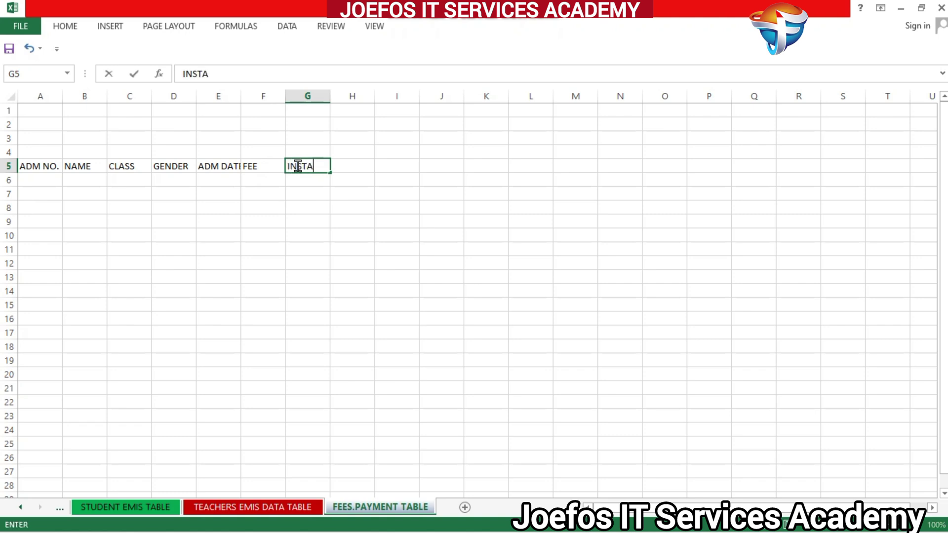
type("LLMENT 1")
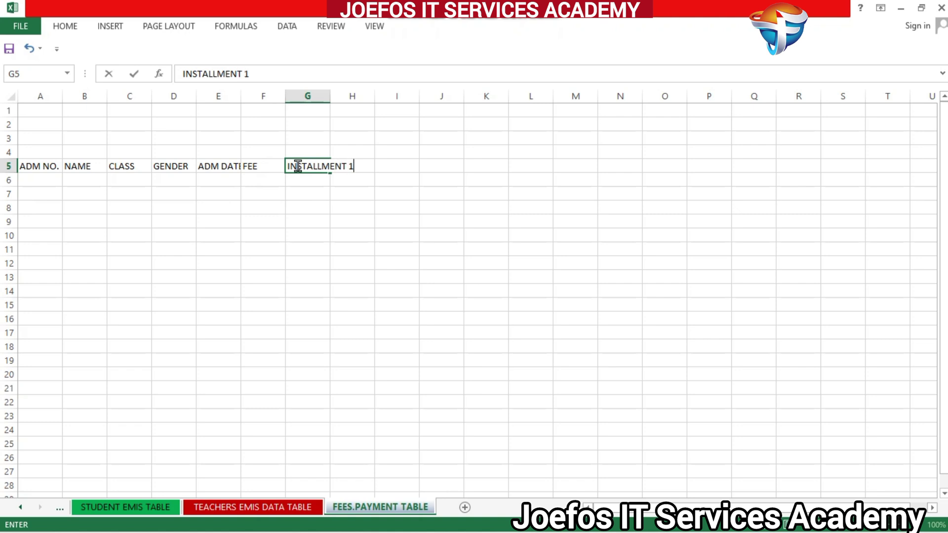
left_click(389, 163)
left_click(362, 165)
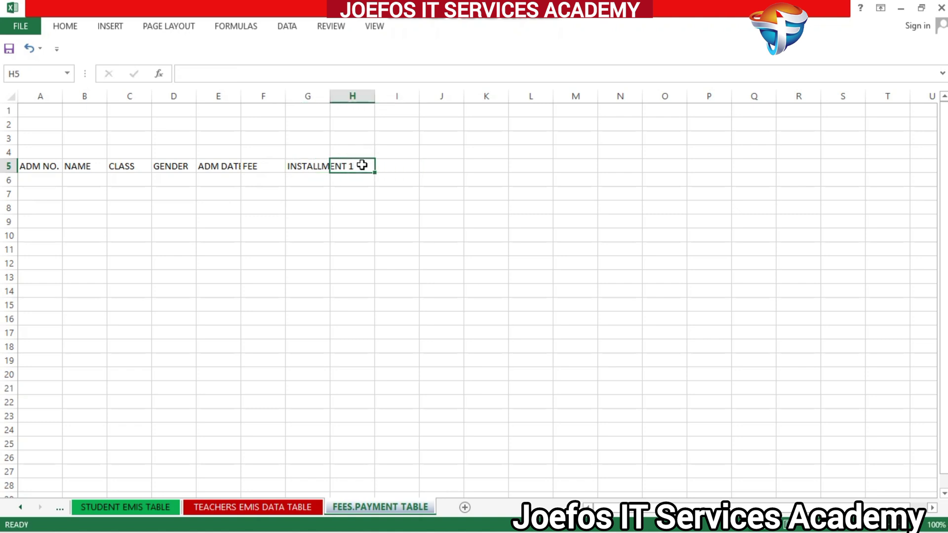
type("INS")
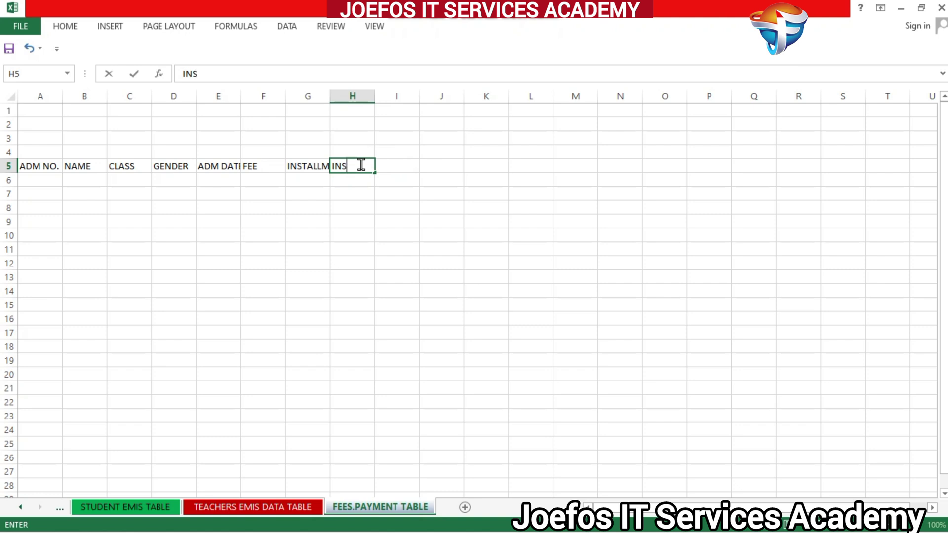
type("TALLME")
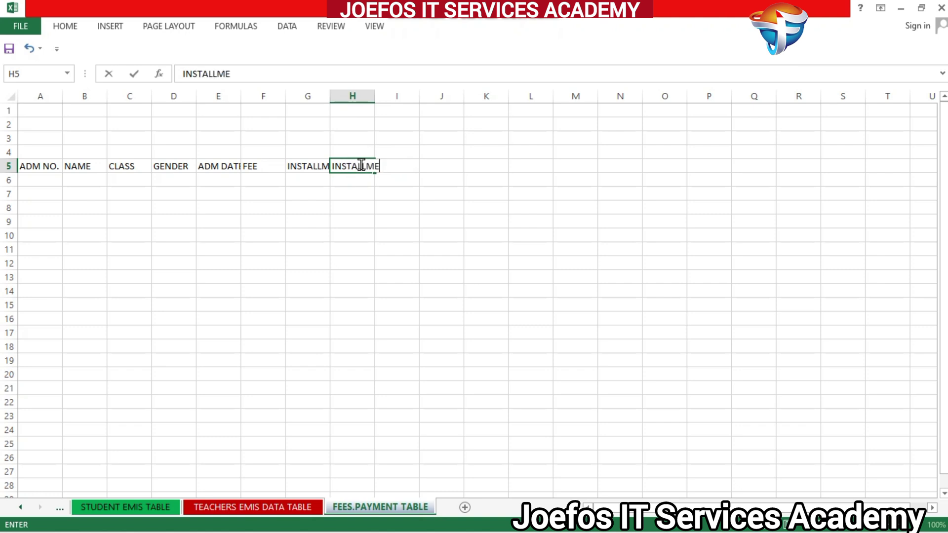
type("NT 2")
left_click(430, 163)
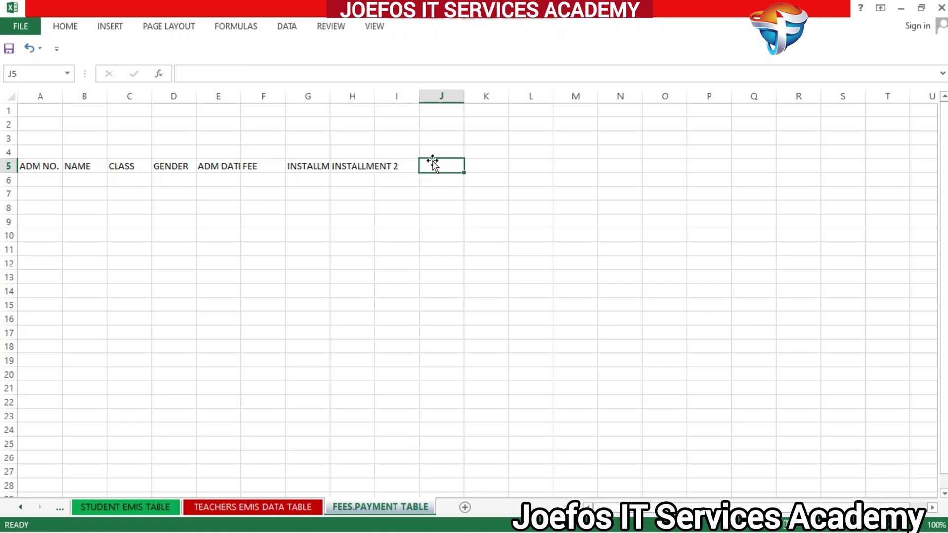
- Add INSTALLMENT 3 and INSTALLMENT 4 headers in I5 and J5, fixing the misspelling
left_click(409, 165)
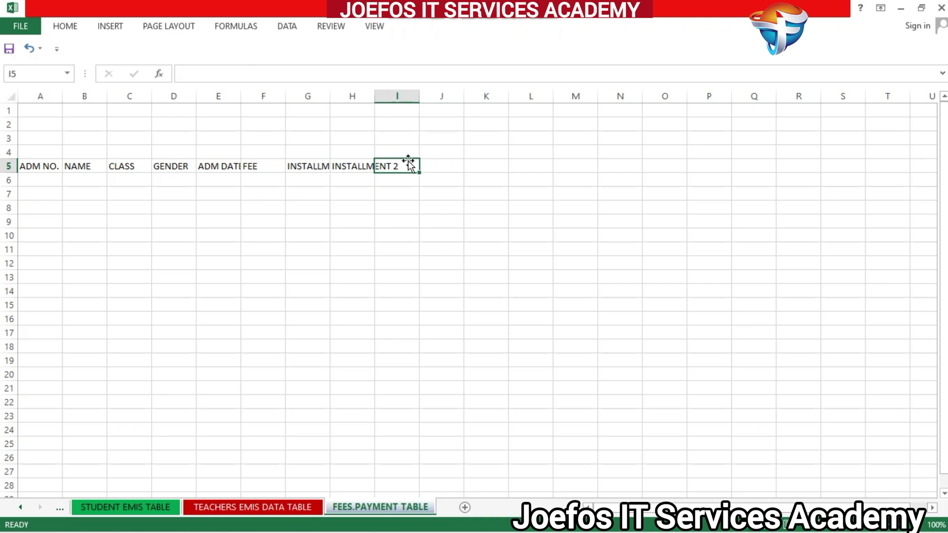
type("INSTAL")
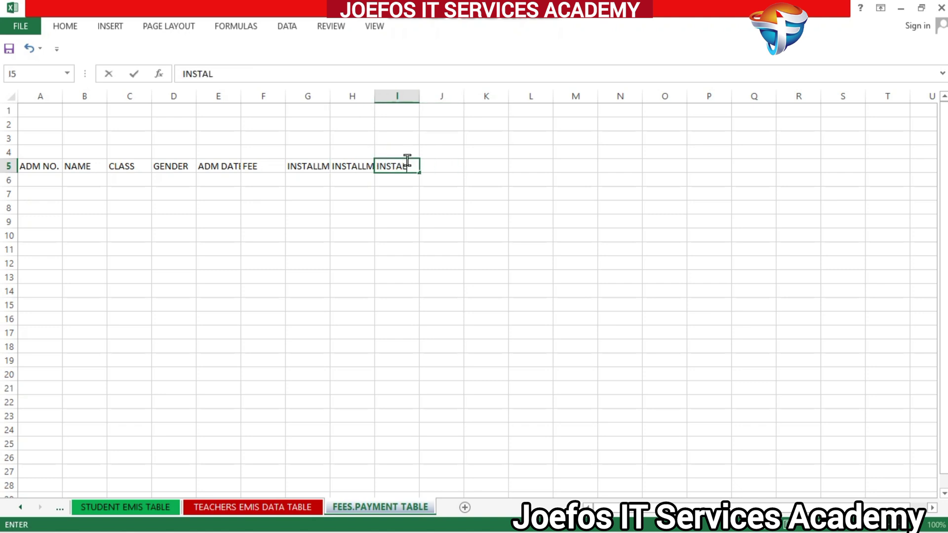
type("LMENT 3")
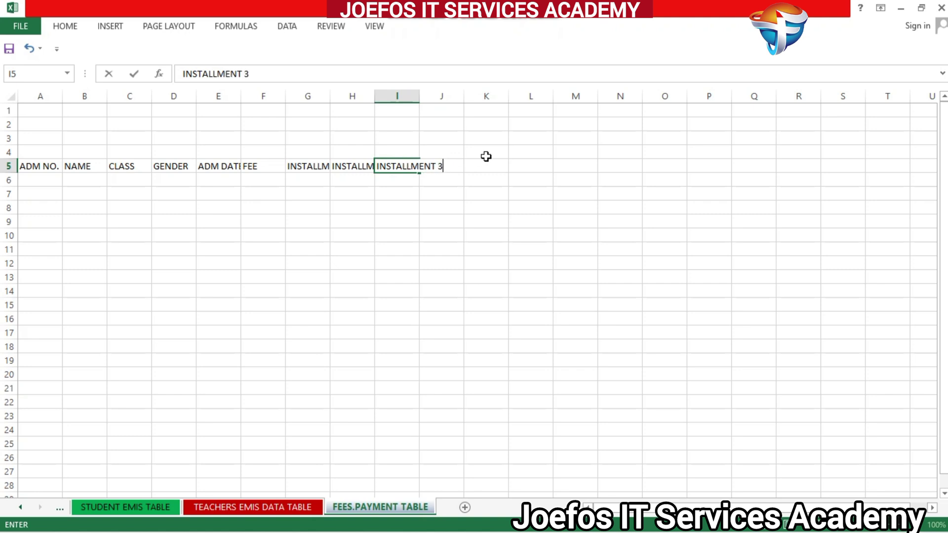
left_click(449, 157)
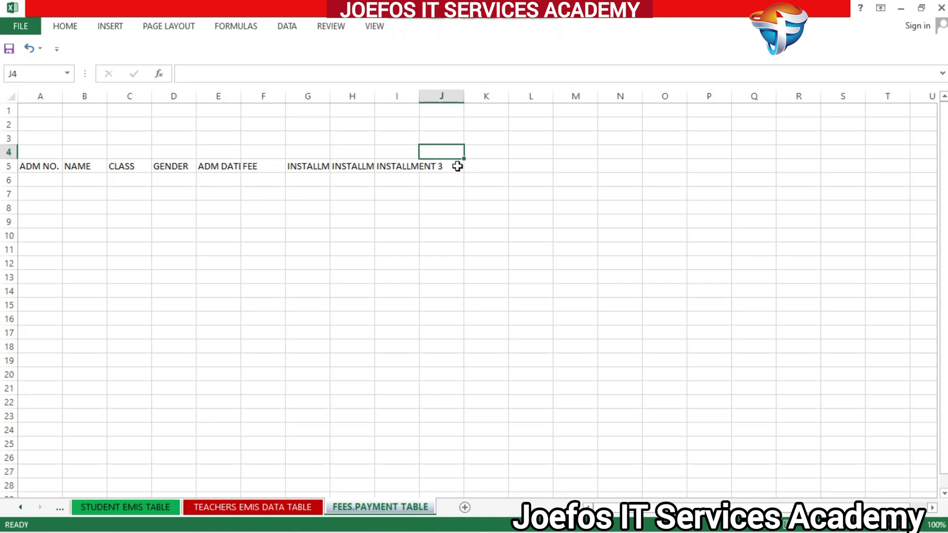
left_click(457, 166)
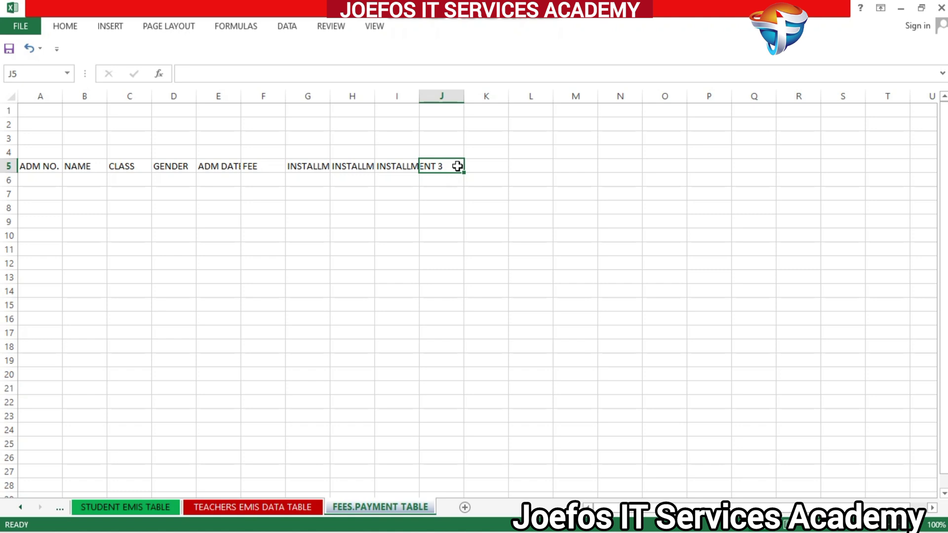
type("I")
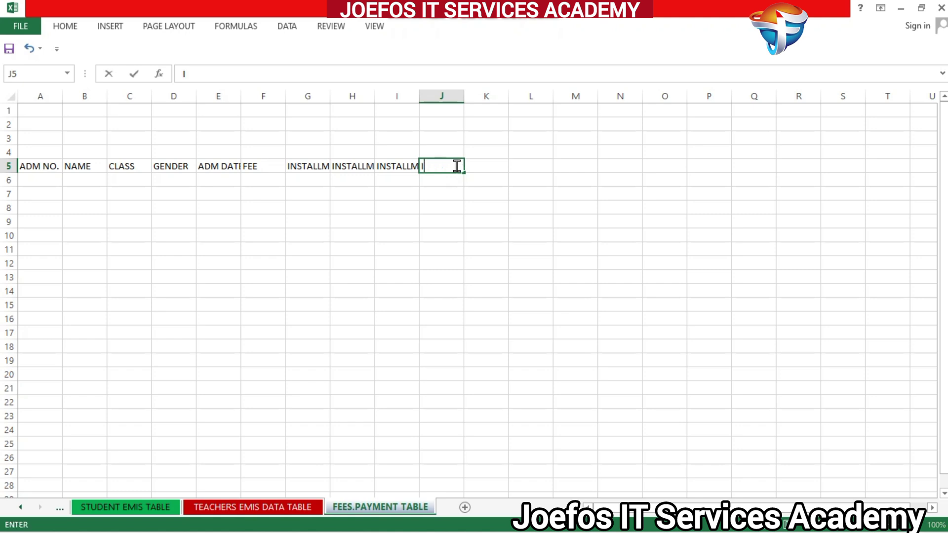
type("NTALLMENT")
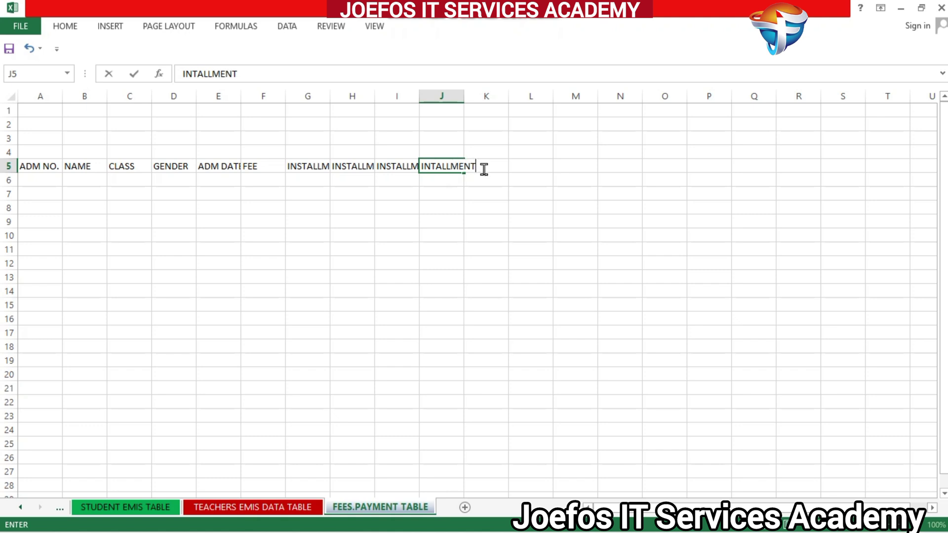
left_click(431, 167)
type("S")
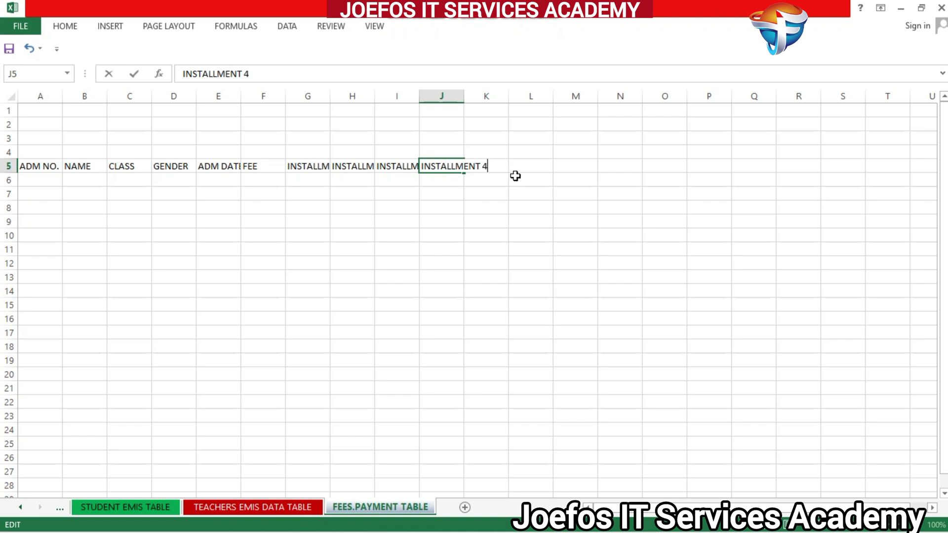
left_click(537, 177)
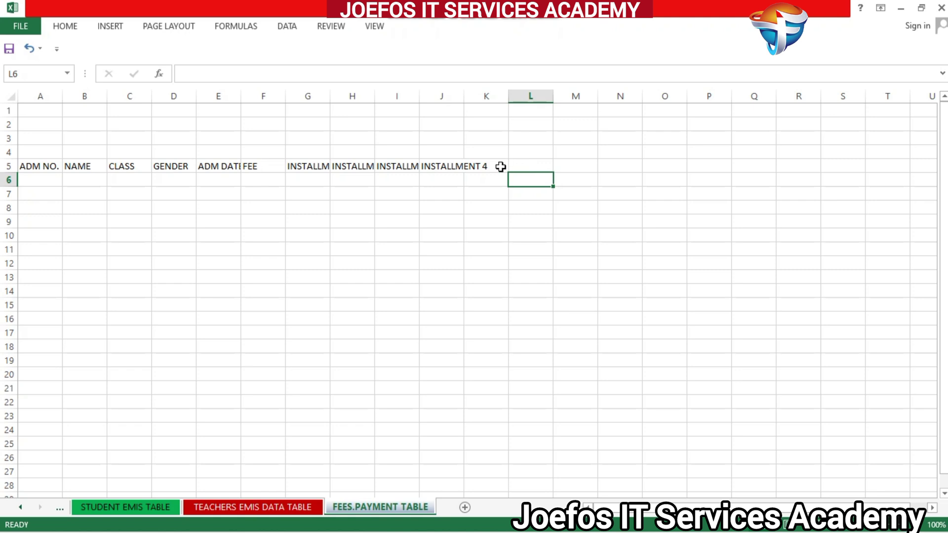
- Add the RECEIVE, BALANCE and STATUS headers in K5 to M5
left_click(501, 166)
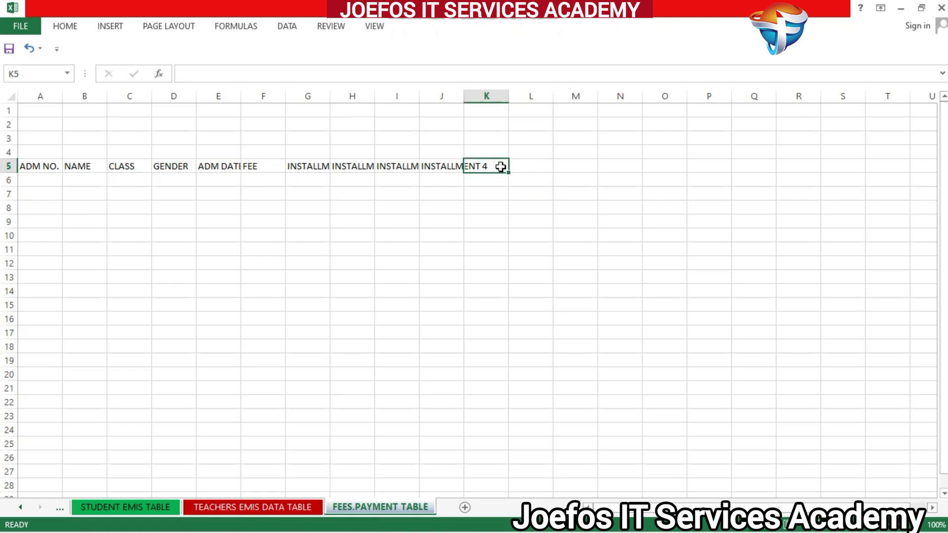
type("REC")
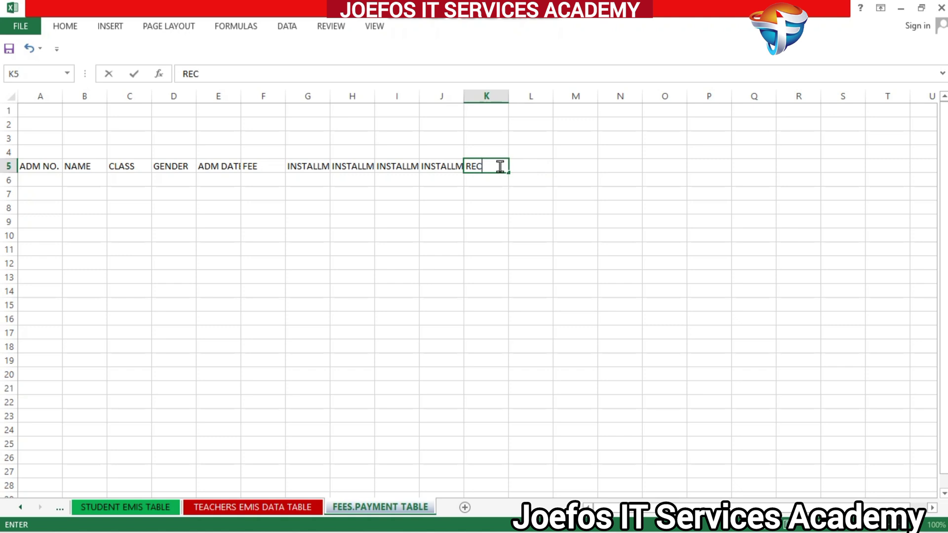
type("EIVE")
left_click(527, 167)
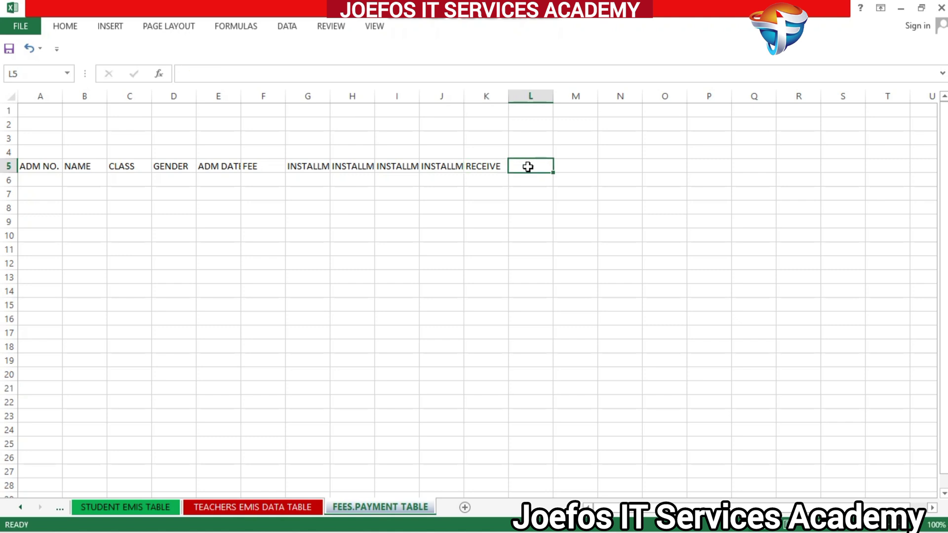
type("BAL")
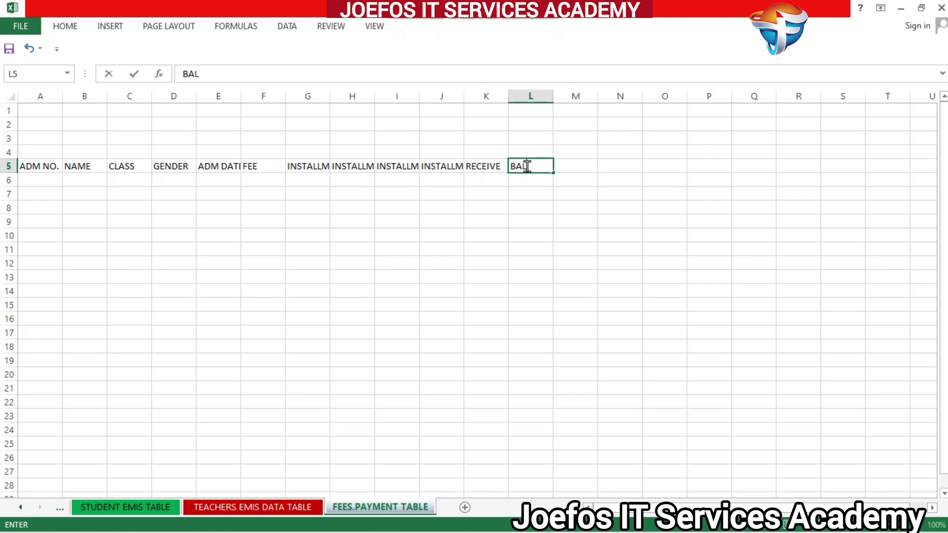
type("ANCE")
left_click(579, 164)
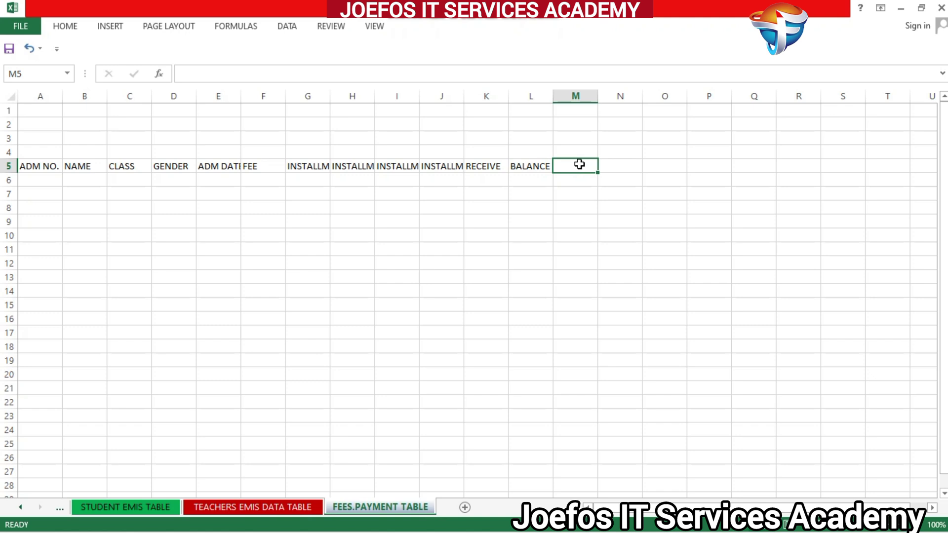
type("STAT")
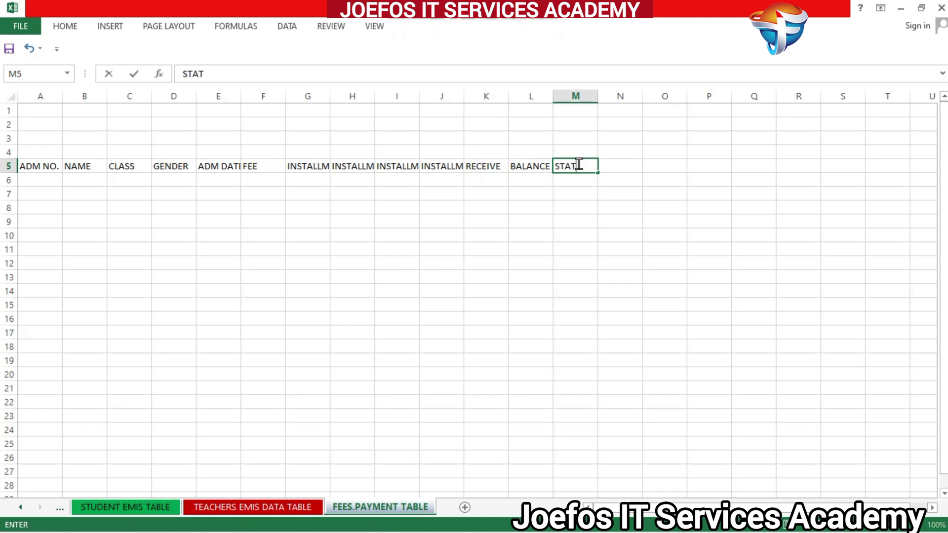
type("US")
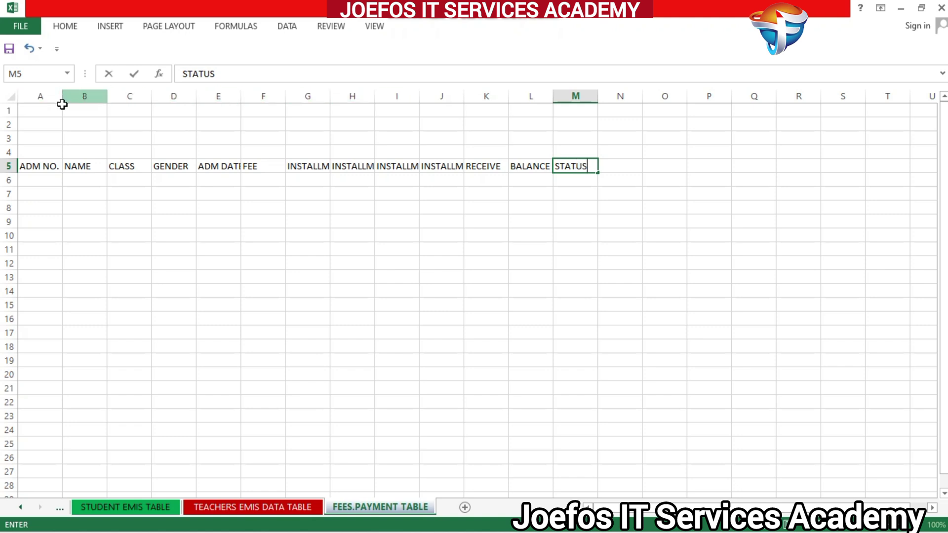
- Widen columns A, B and C to fit ADM NO., NAME and CLASS
left_click_drag(63, 95, 76, 95)
left_click(258, 91)
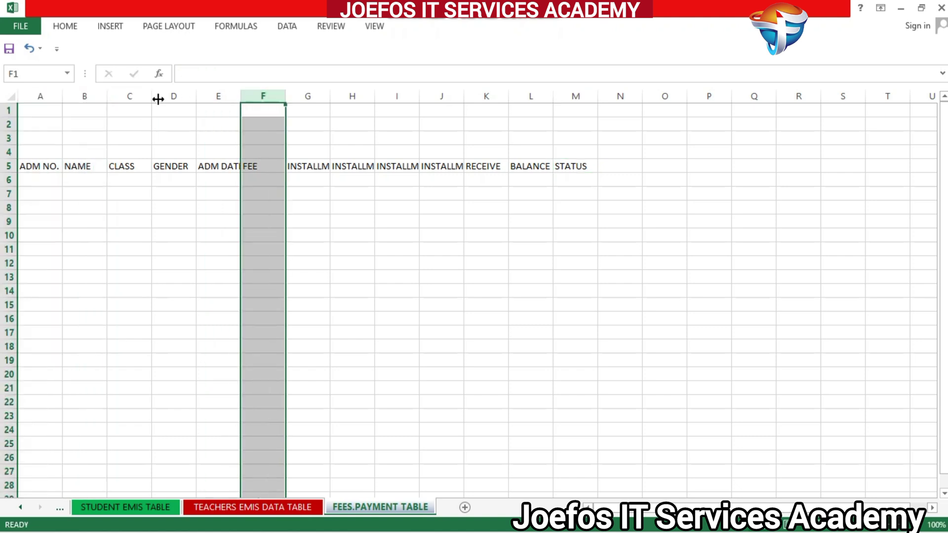
left_click_drag(61, 102, 92, 99)
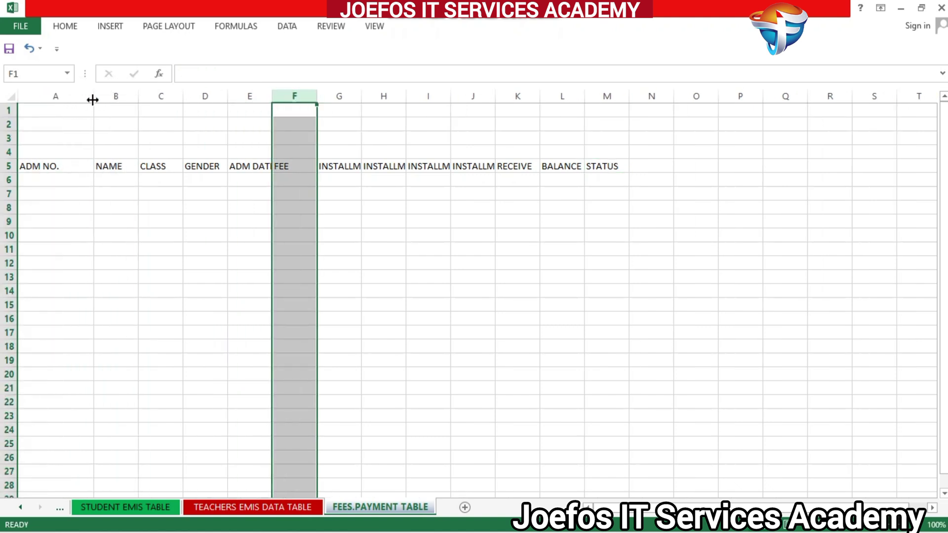
left_click(131, 106)
left_click_drag(134, 97, 228, 103)
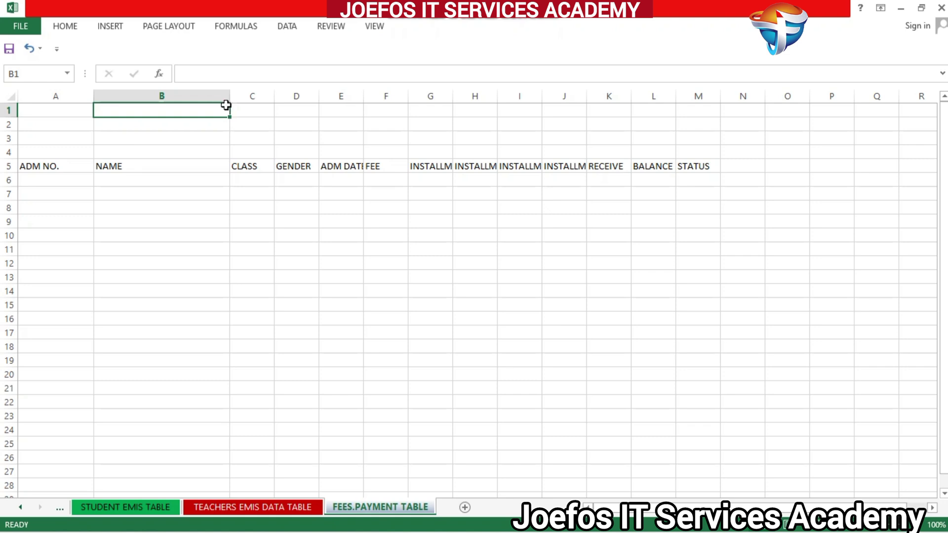
left_click(274, 105)
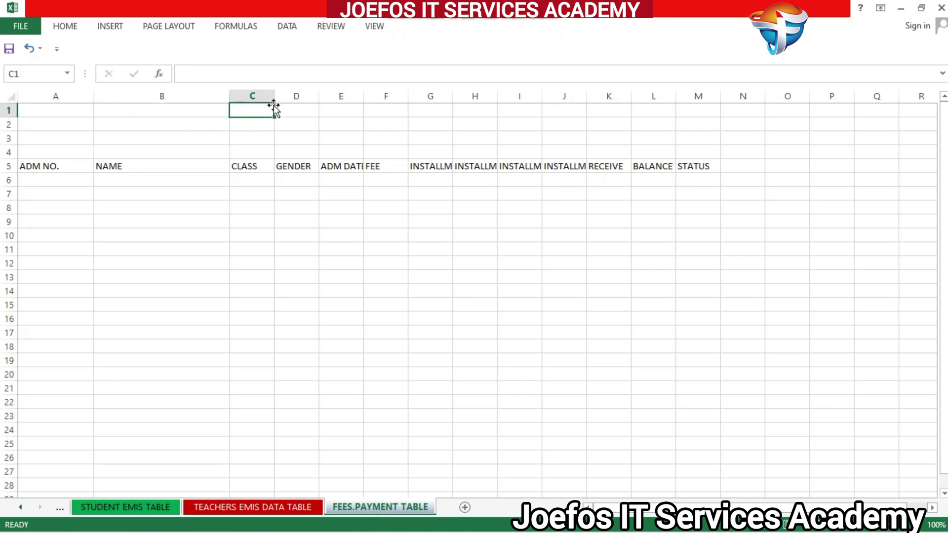
left_click_drag(274, 95, 374, 97)
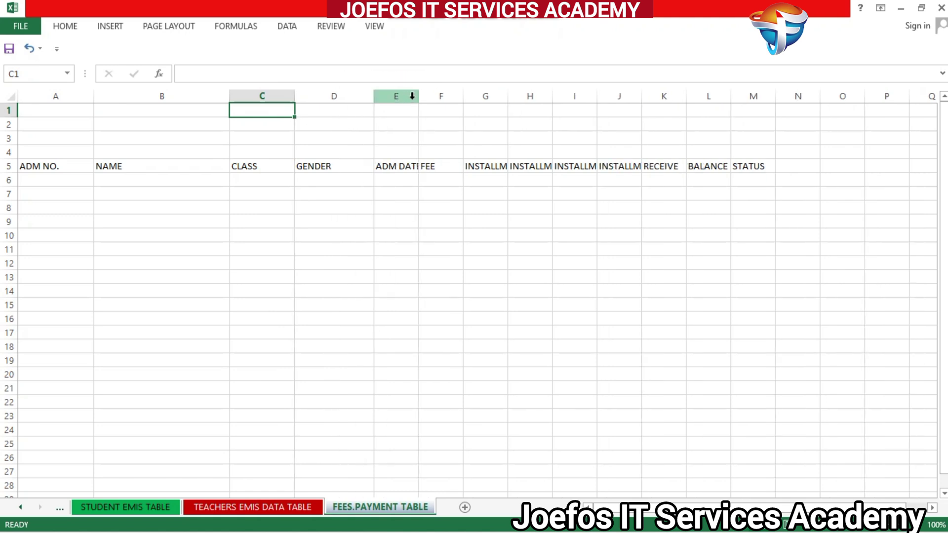
- Widen columns E and F, then edit the F5 heading FEE to FEES
left_click_drag(413, 99, 435, 99)
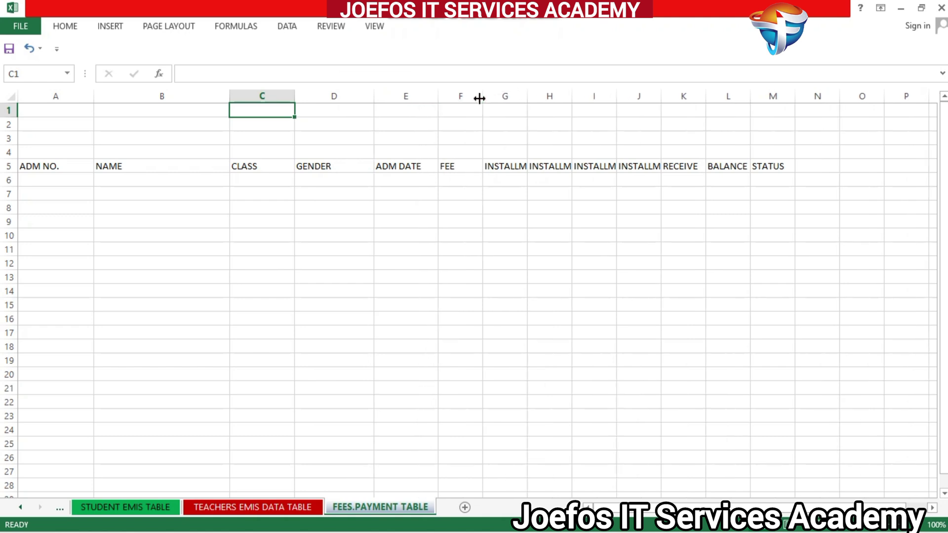
left_click_drag(480, 98, 511, 98)
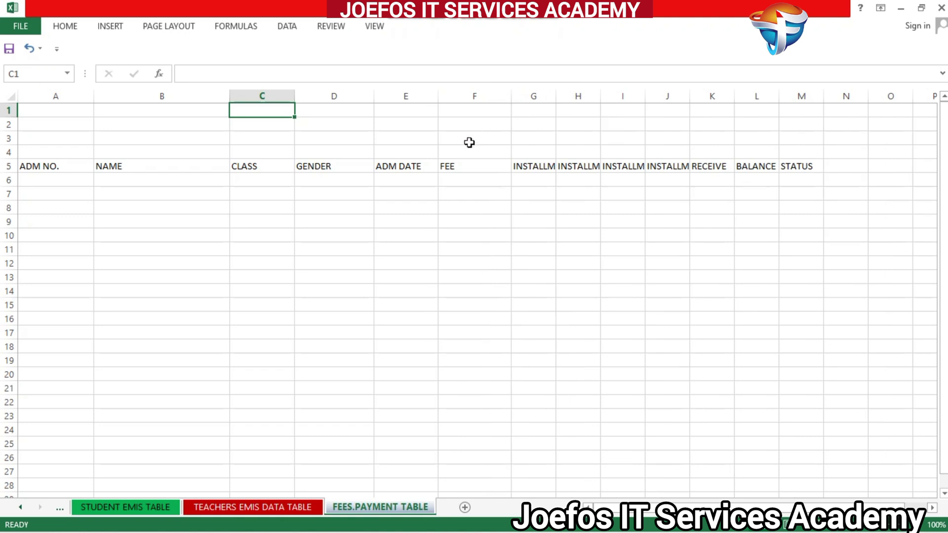
left_click(457, 165)
double_click(456, 166)
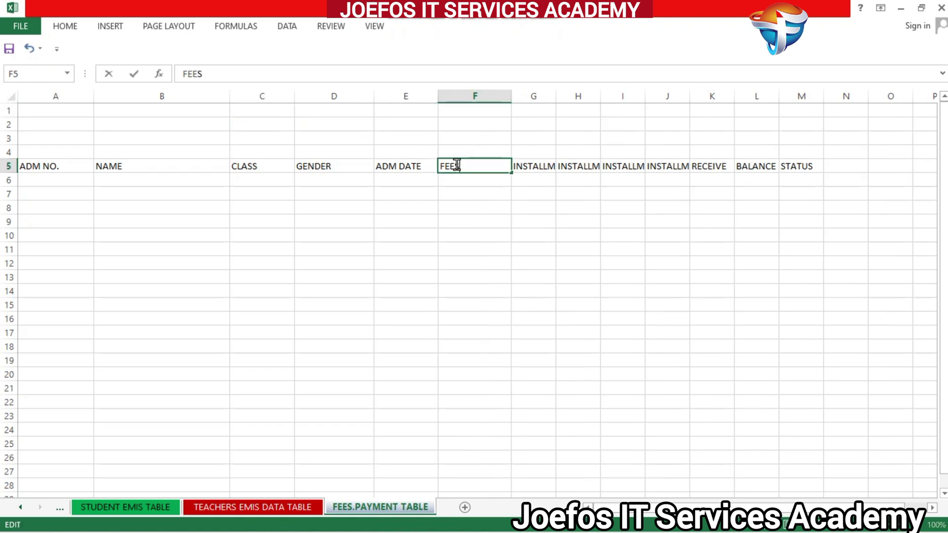
- Widen columns G, I, J and M so INSTALLMENT 1–4 and STATUS show in full
left_click(548, 98)
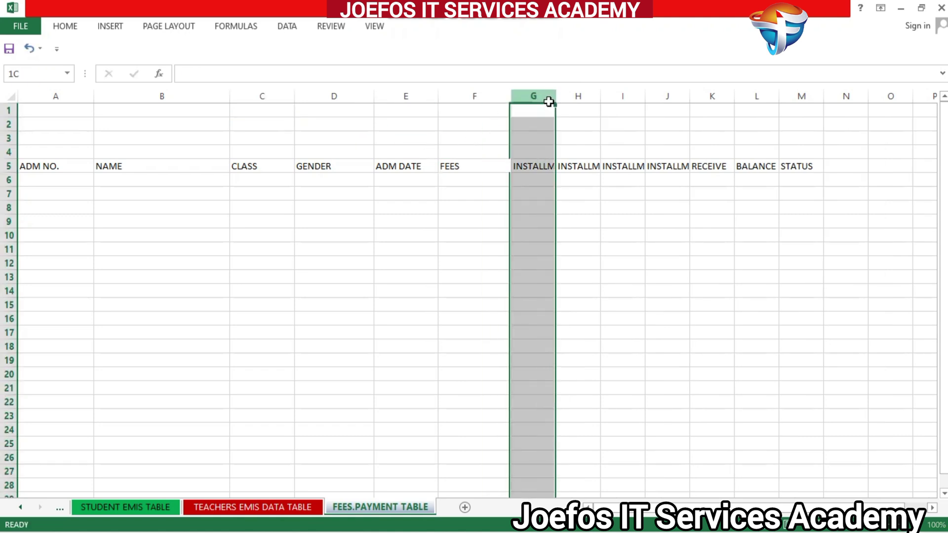
left_click_drag(552, 98, 678, 98)
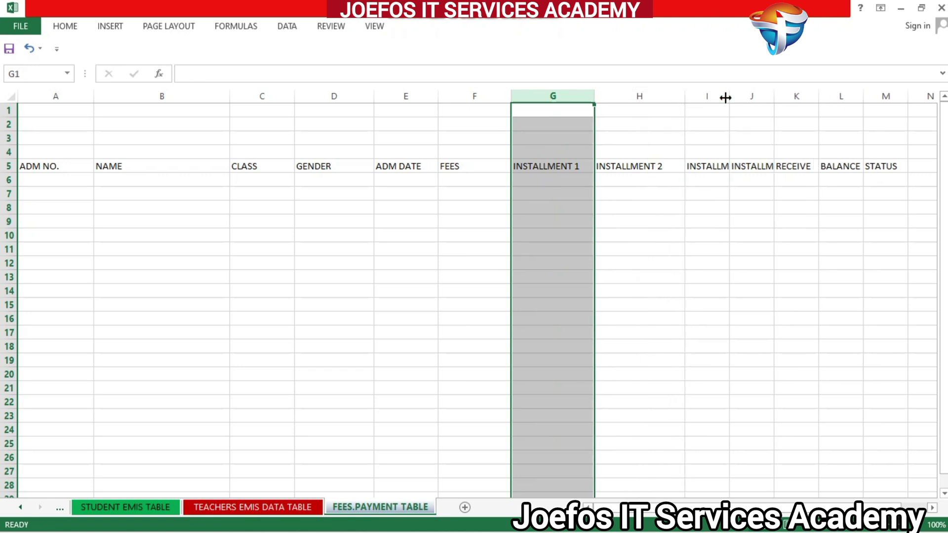
left_click_drag(725, 98, 779, 98)
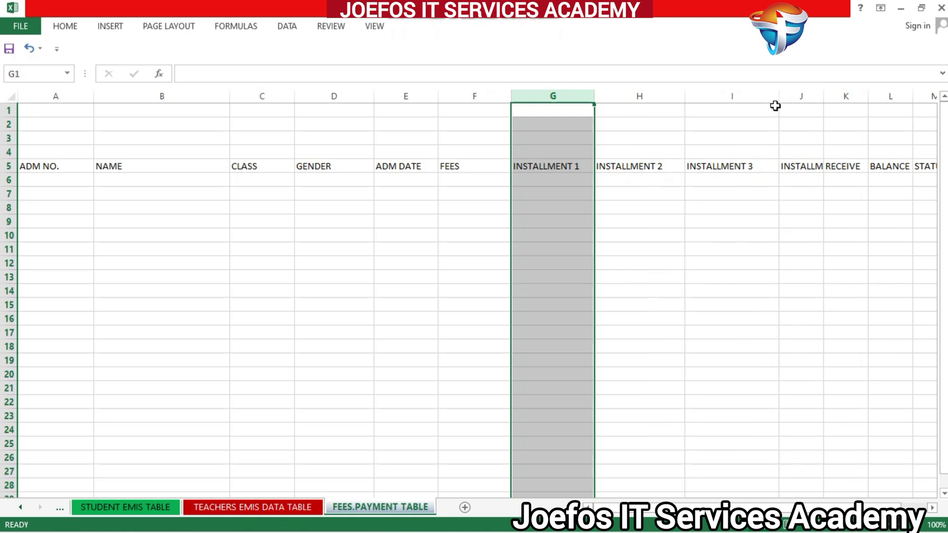
left_click(932, 507)
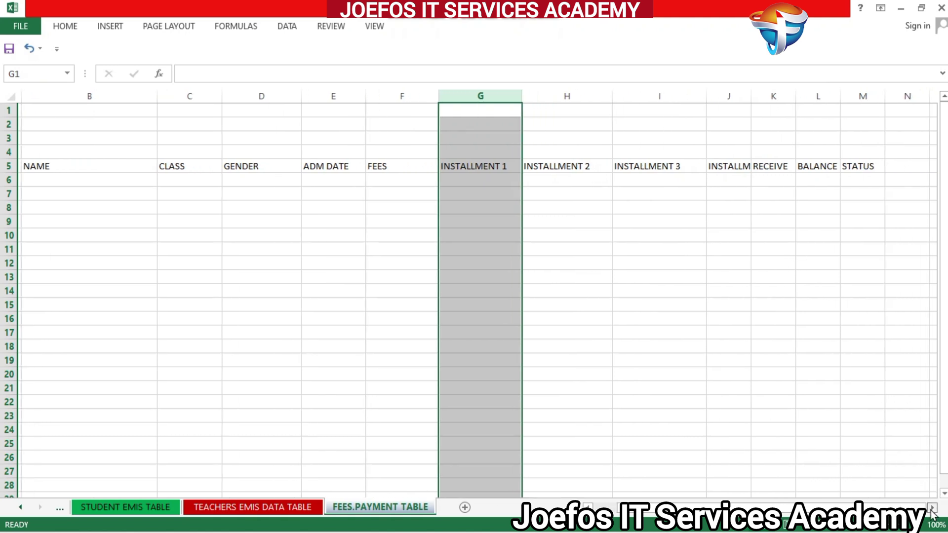
left_click(932, 508)
left_click_drag(611, 91, 845, 98)
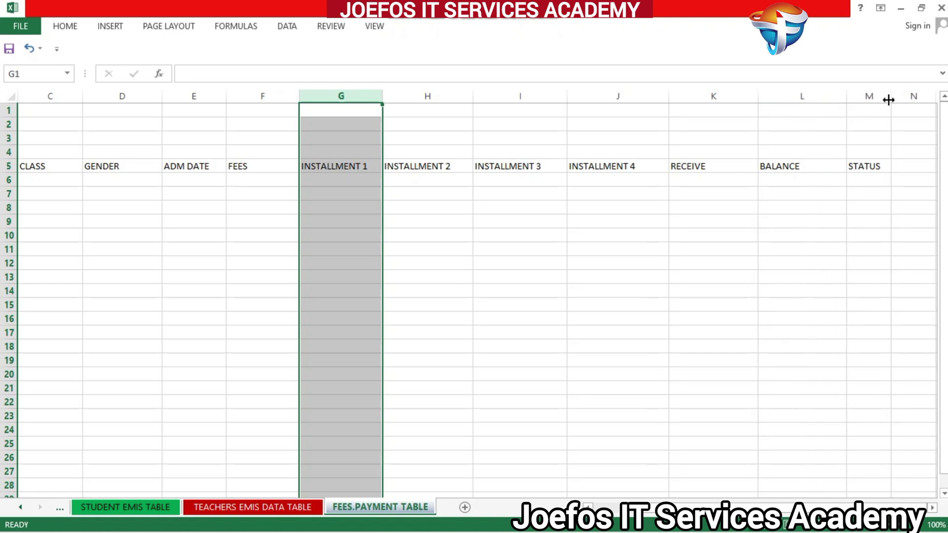
left_click_drag(890, 96, 934, 96)
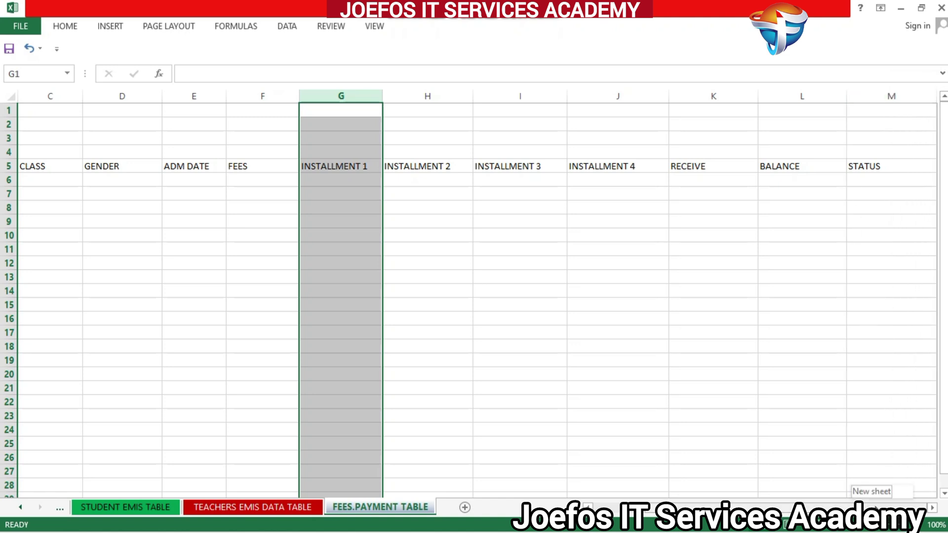
scroll(473, 296, "left", 3)
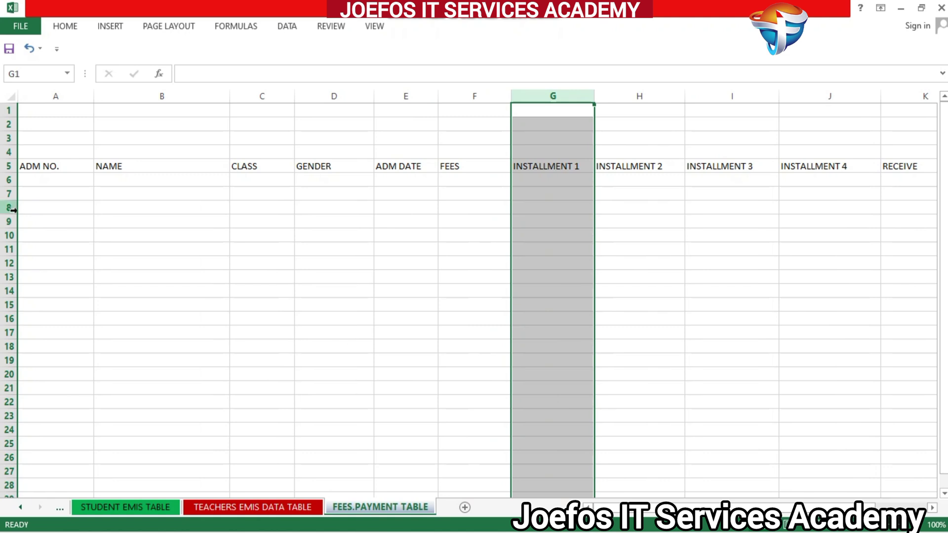
- Set the row 5 header cells to Times New Roman
left_click(29, 166)
left_click_drag(29, 166, 922, 170)
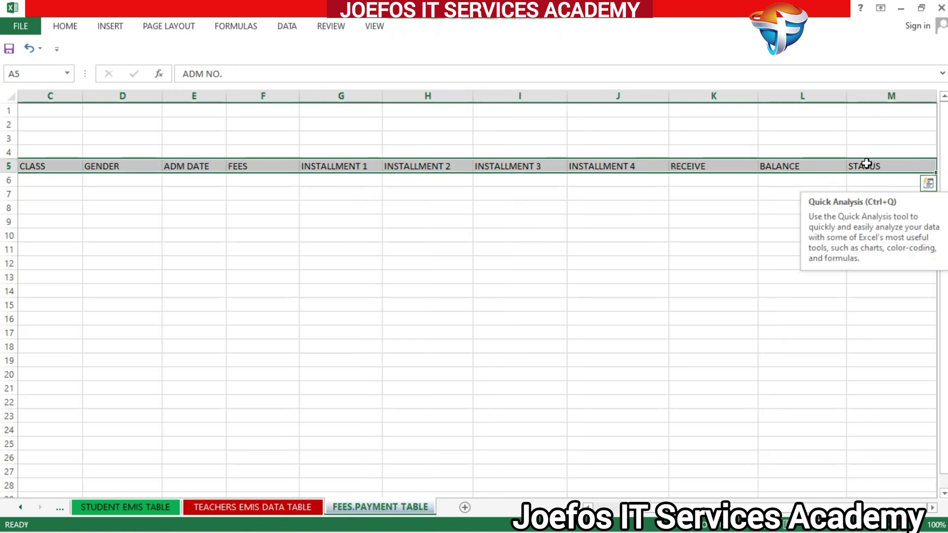
left_click(72, 27)
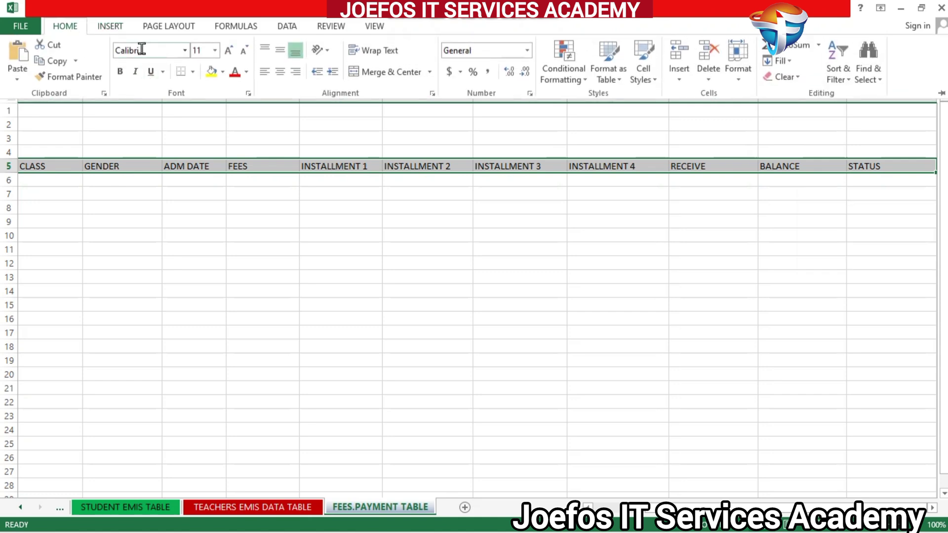
left_click(136, 50)
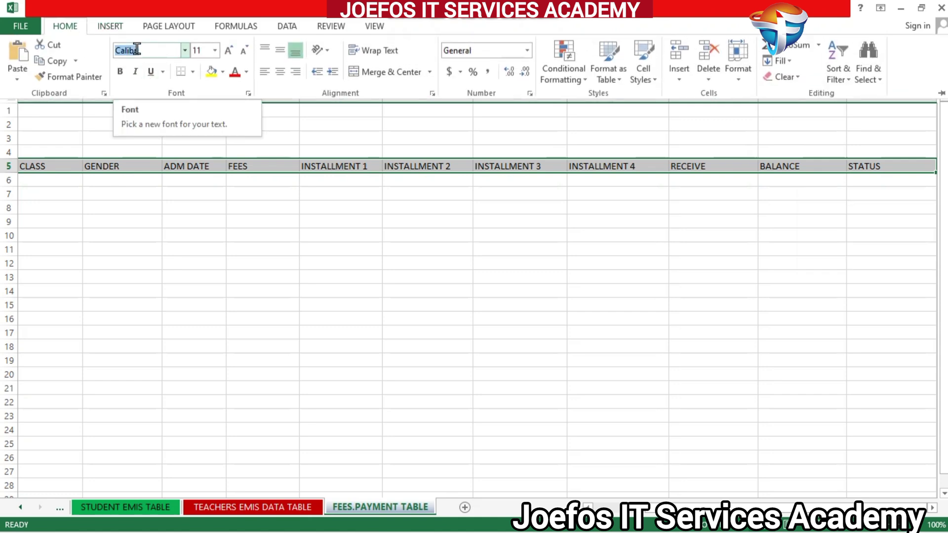
type("Times New Roma")
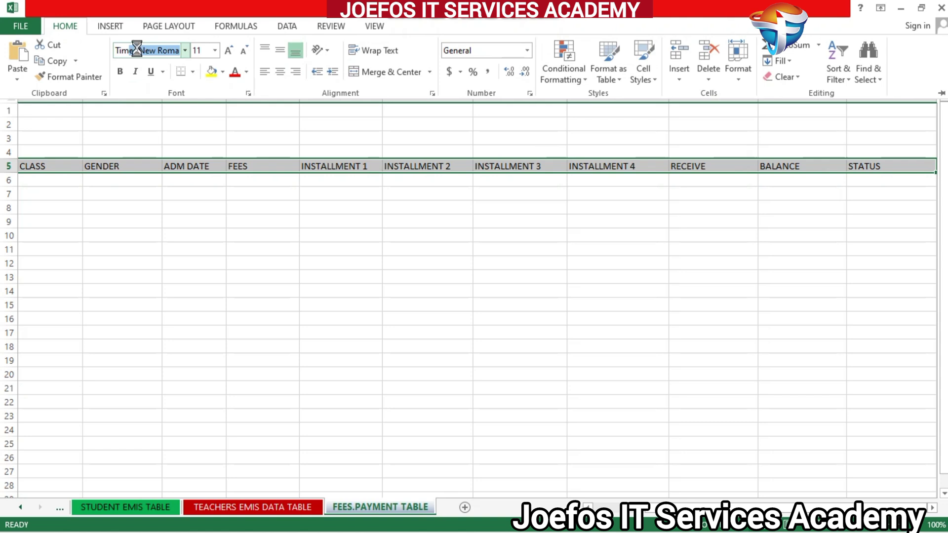
key("Return")
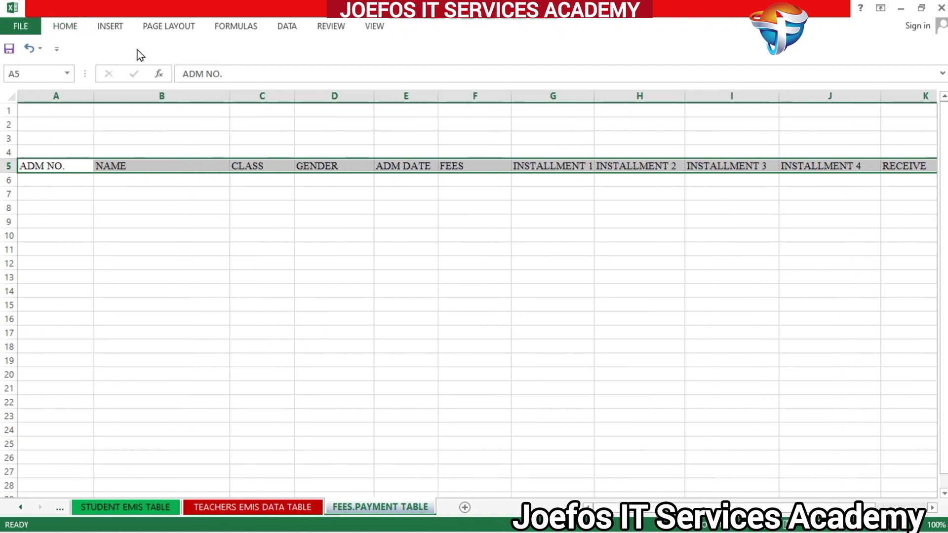
- Make the headers bold, centred and 16-point
left_click(64, 25)
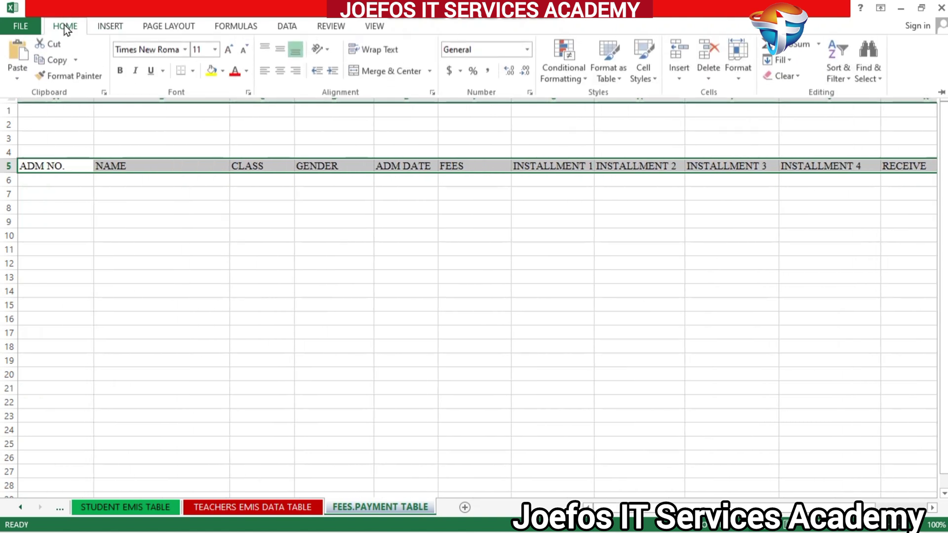
left_click(120, 73)
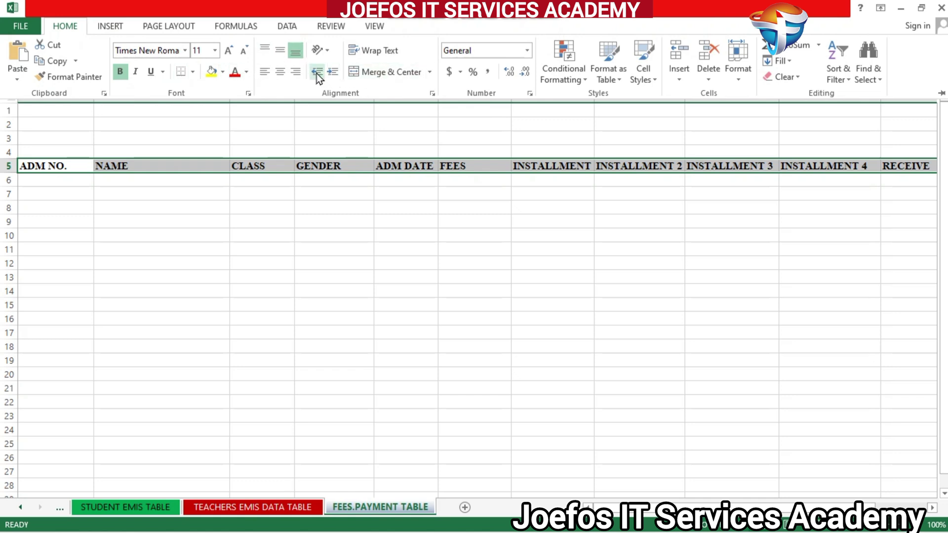
left_click(281, 73)
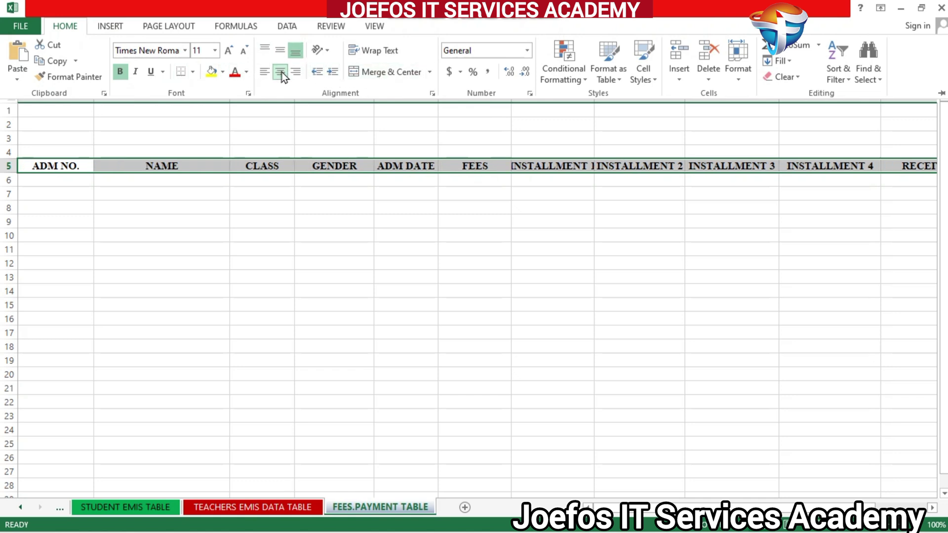
left_click(228, 52)
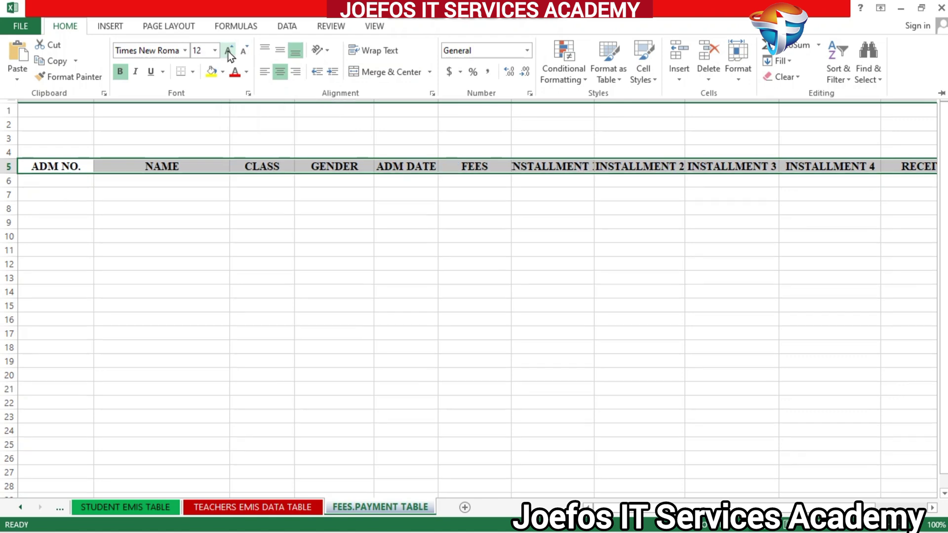
left_click(228, 52)
left_click(229, 52)
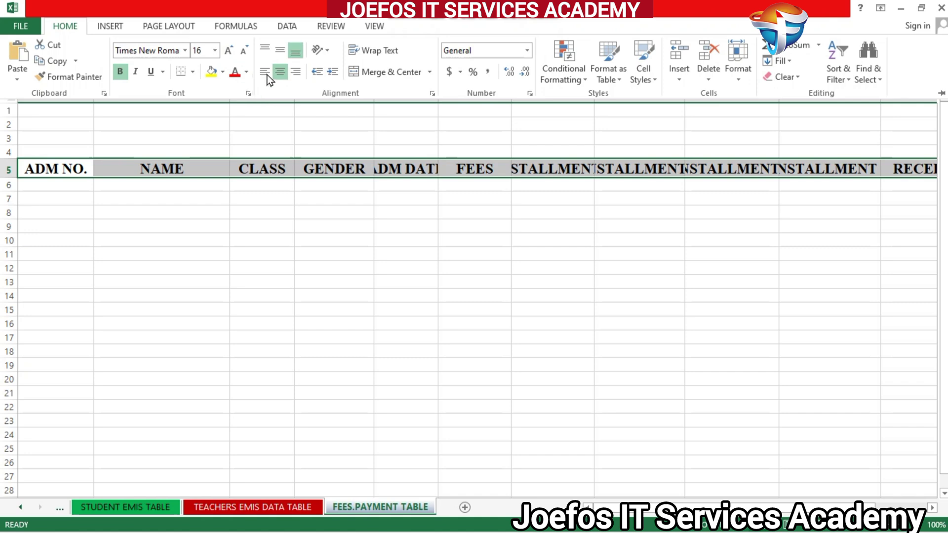
left_click(413, 118)
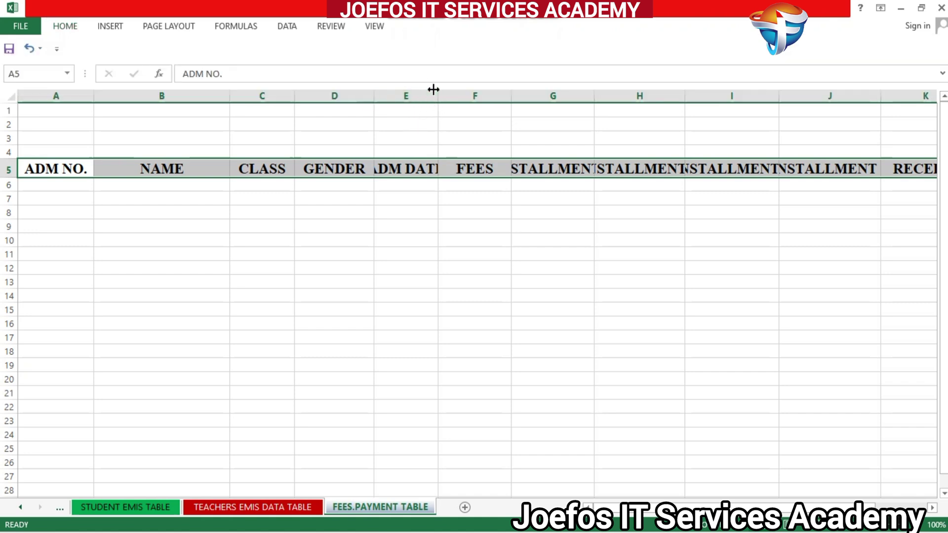
- Widen columns E through J to fit the enlarged ADM DATE, FEES and INSTALLMENT headers
left_click_drag(433, 90, 464, 90)
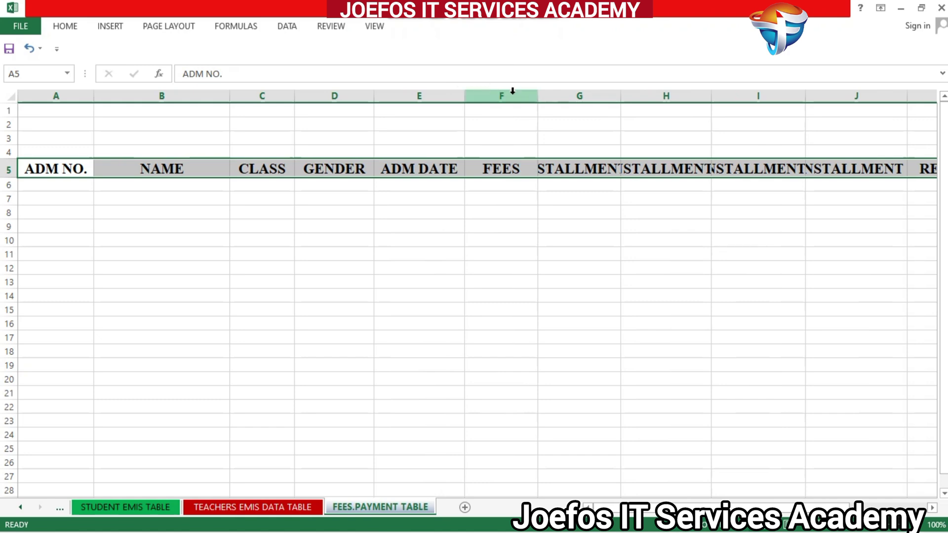
left_click_drag(537, 93, 557, 94)
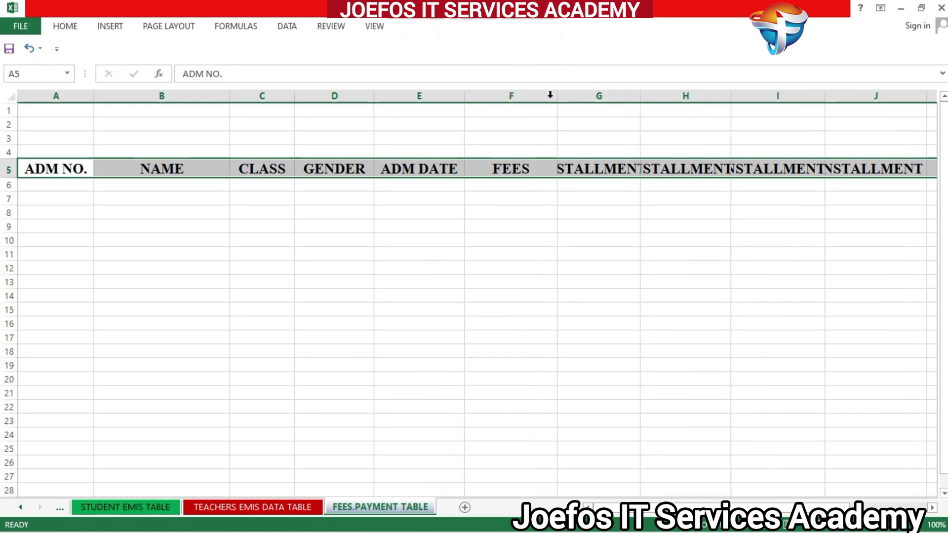
left_click_drag(638, 93, 713, 94)
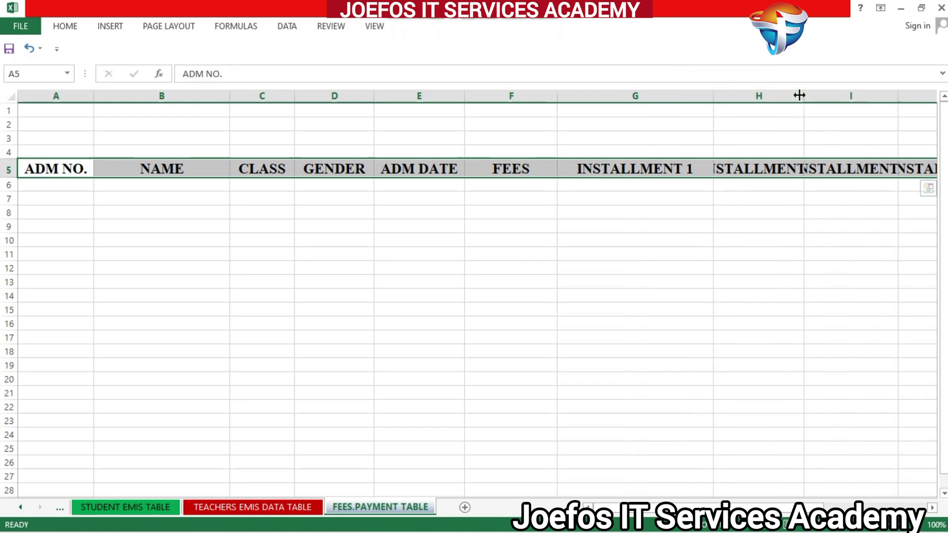
left_click_drag(800, 95, 845, 95)
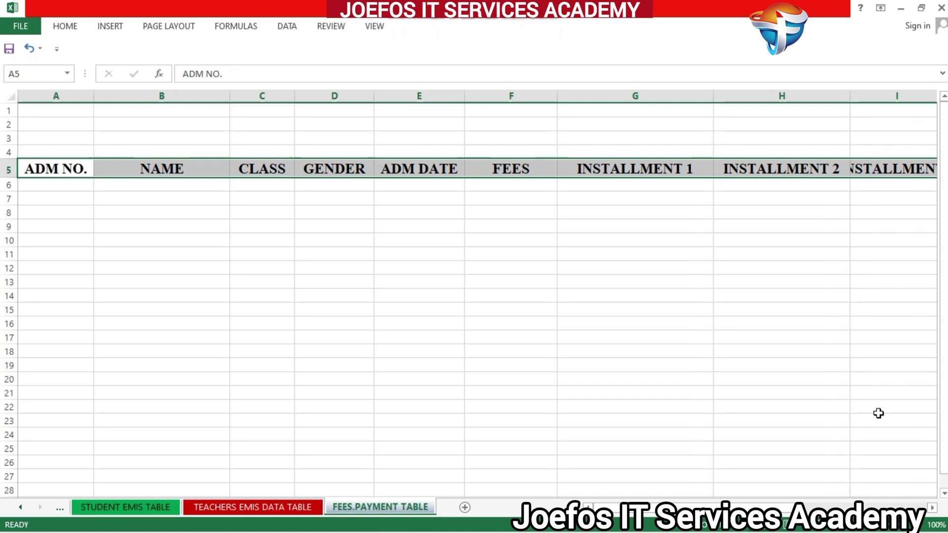
left_click(932, 507)
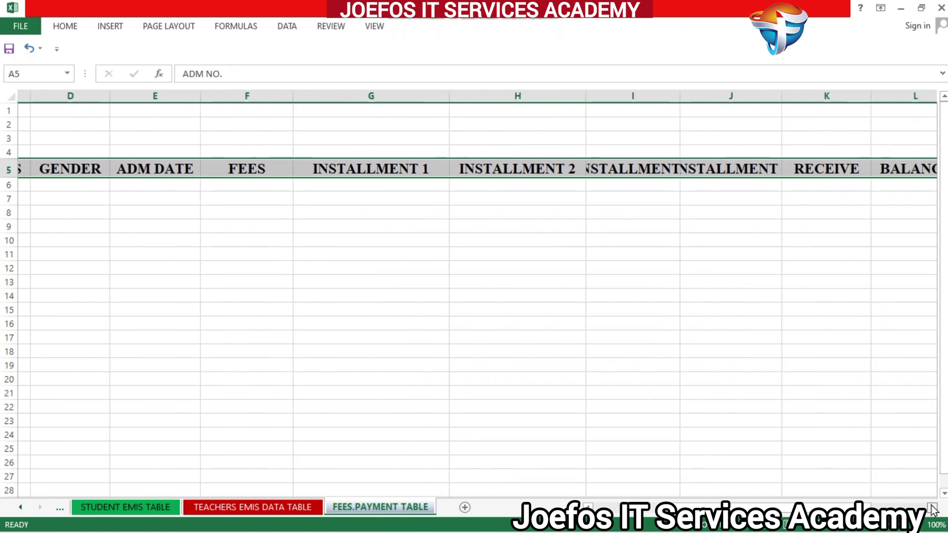
left_click_drag(668, 96, 699, 97)
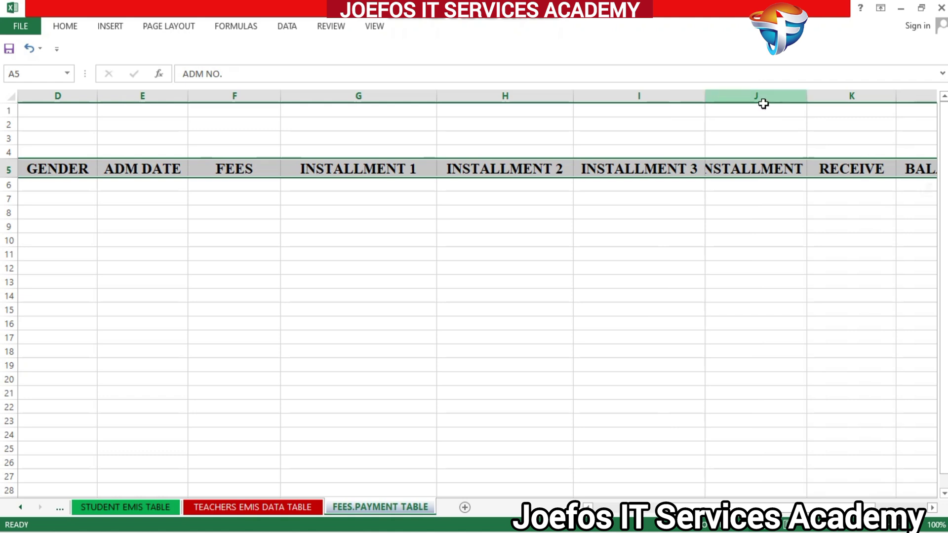
left_click_drag(806, 96, 840, 95)
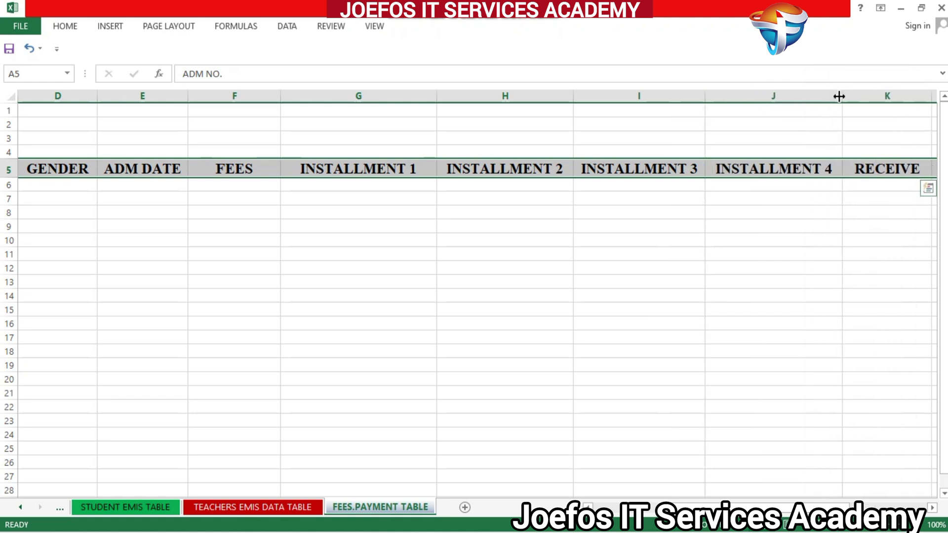
left_click(932, 508)
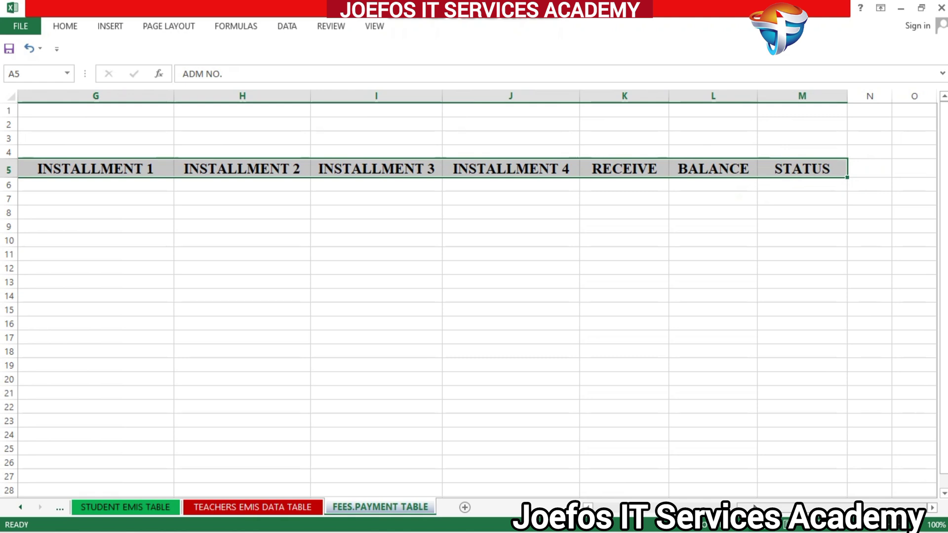
left_click_drag(750, 507, 560, 497)
- Give the header row a blue fill with white title text
left_click(63, 29)
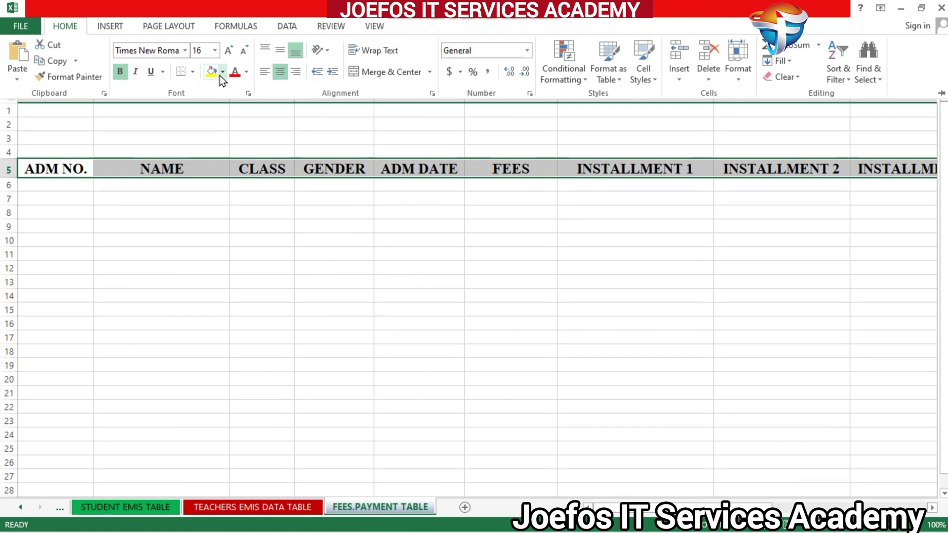
left_click(220, 76)
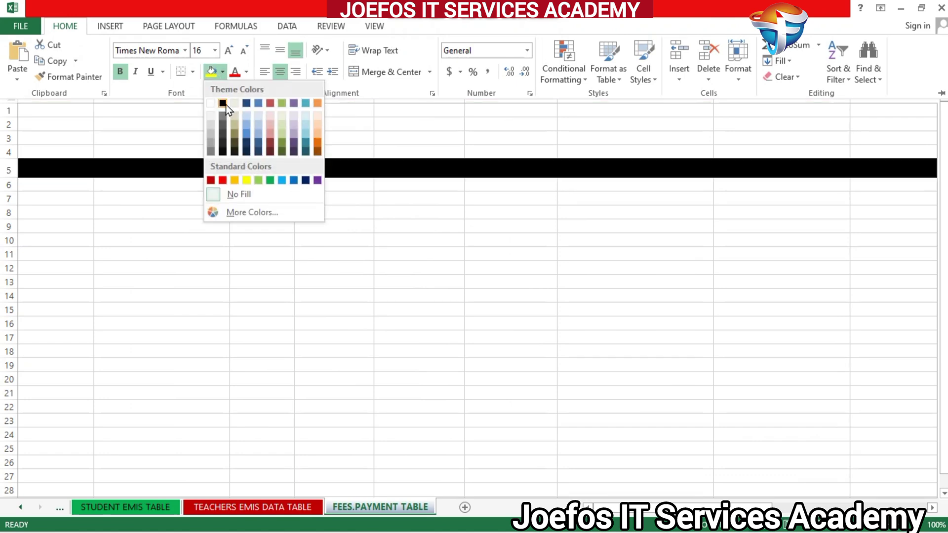
left_click(249, 132)
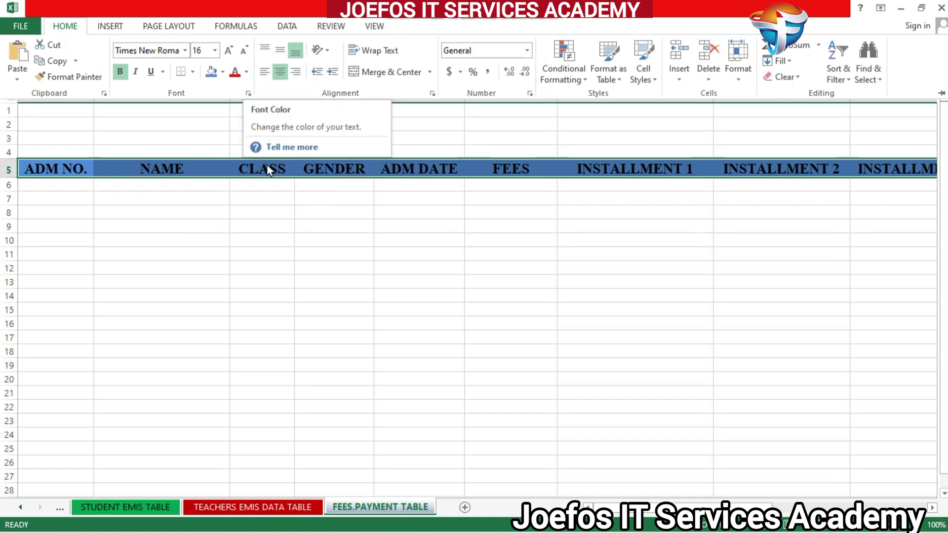
left_click(245, 73)
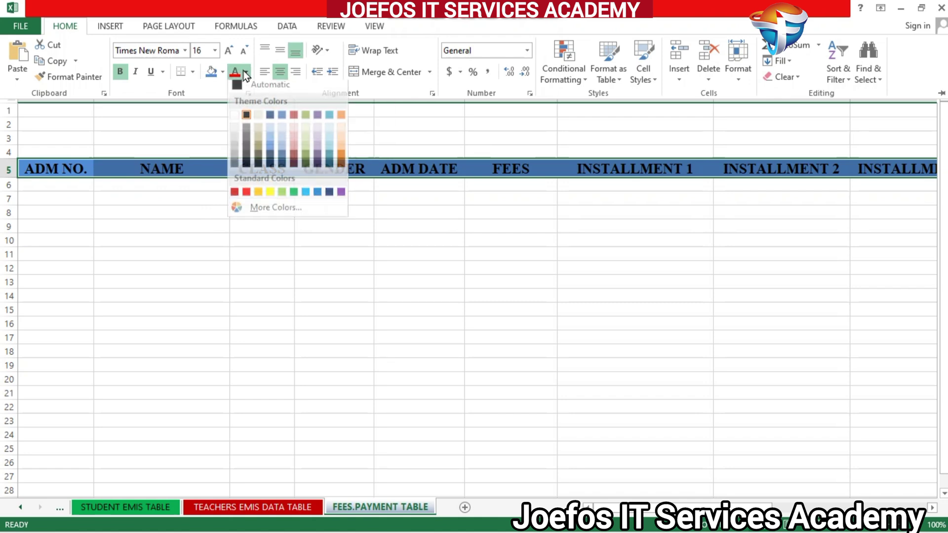
left_click(234, 120)
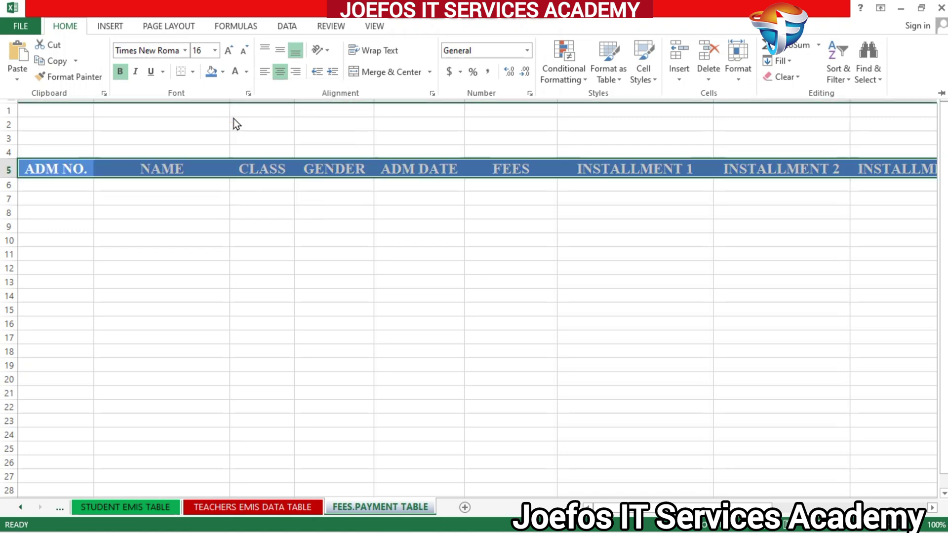
left_click(272, 218)
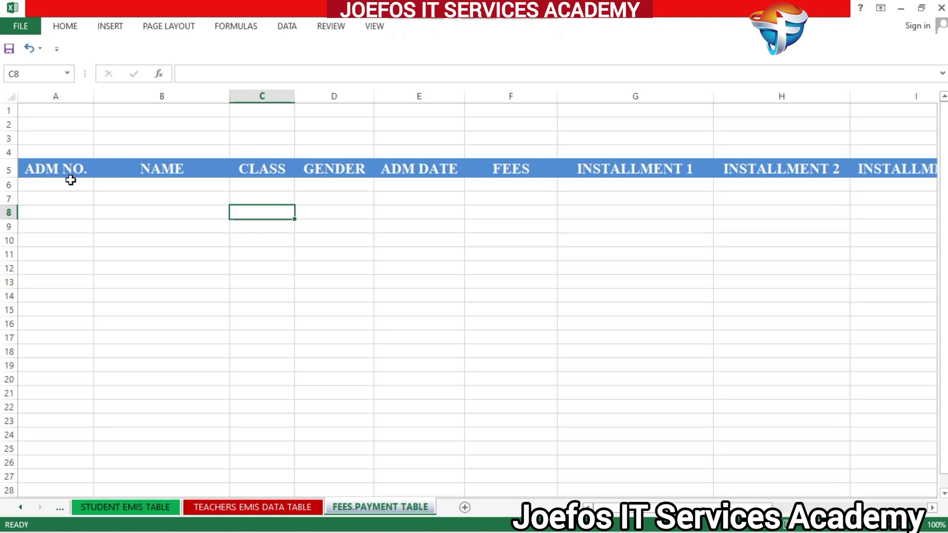
left_click(56, 182)
left_click(45, 170)
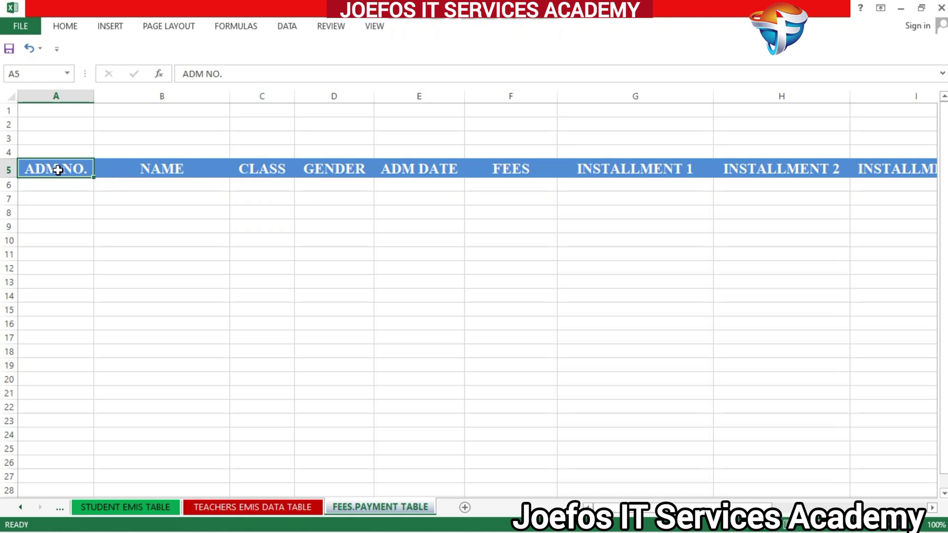
left_click_drag(89, 178, 833, 226)
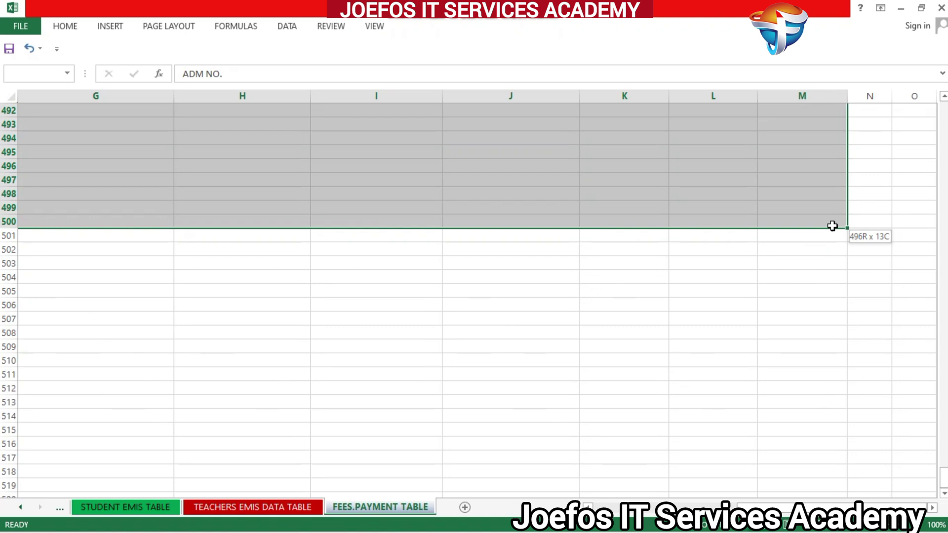
left_click_drag(833, 226, 831, 290)
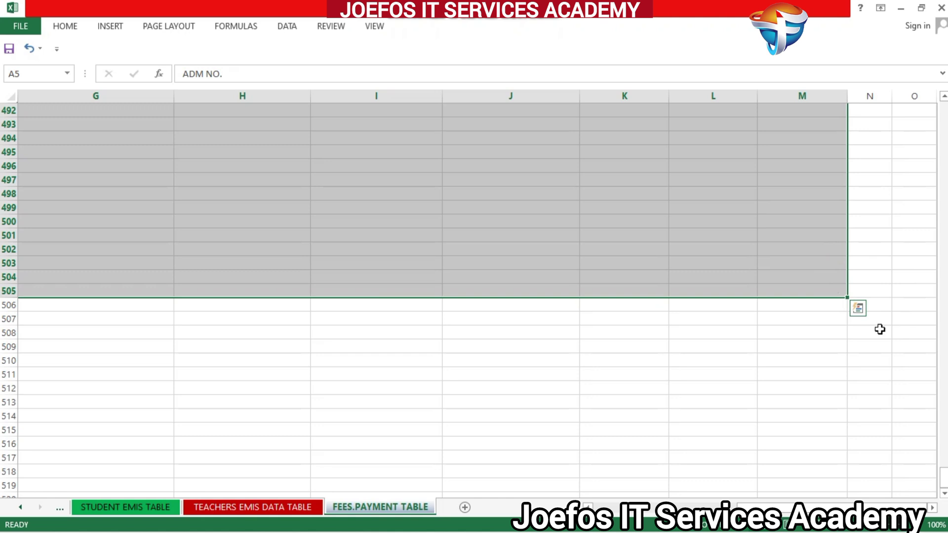
left_click_drag(944, 481, 944, 109)
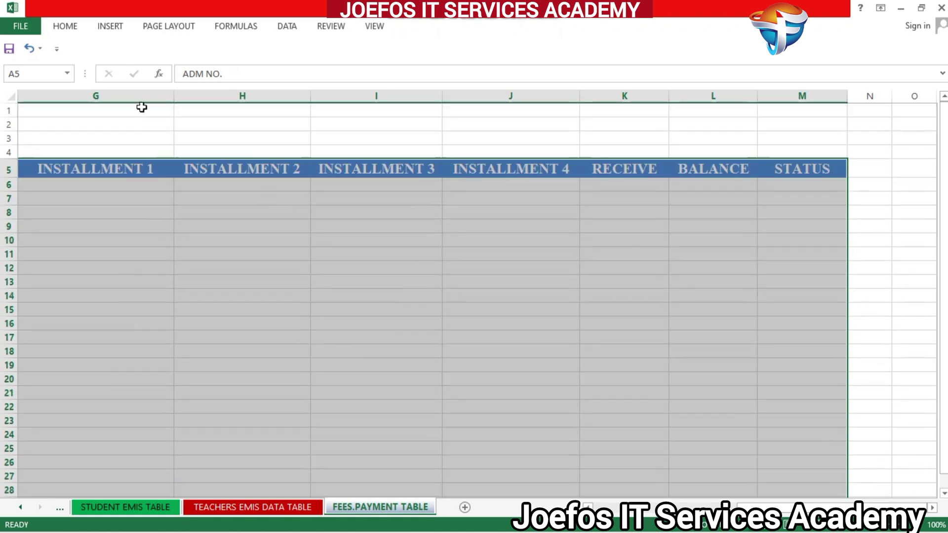
left_click(64, 28)
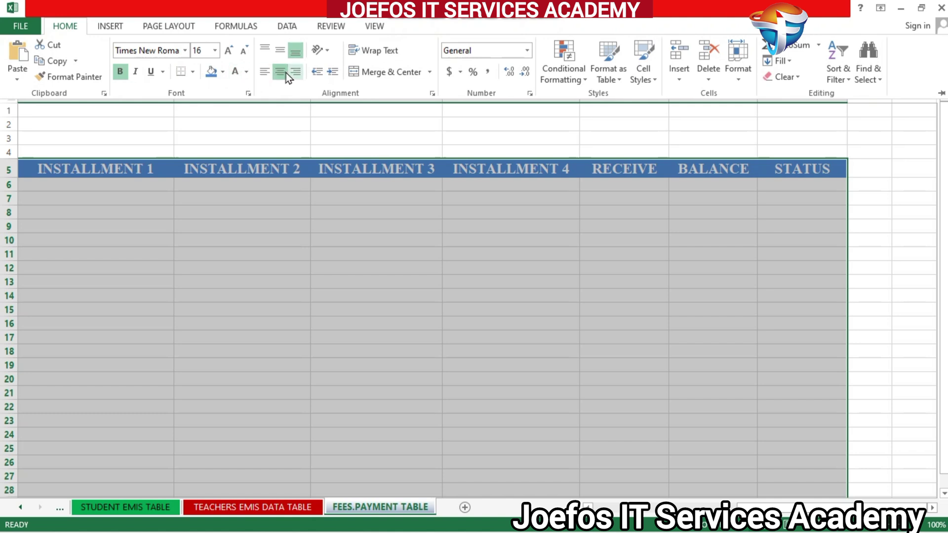
left_click(224, 72)
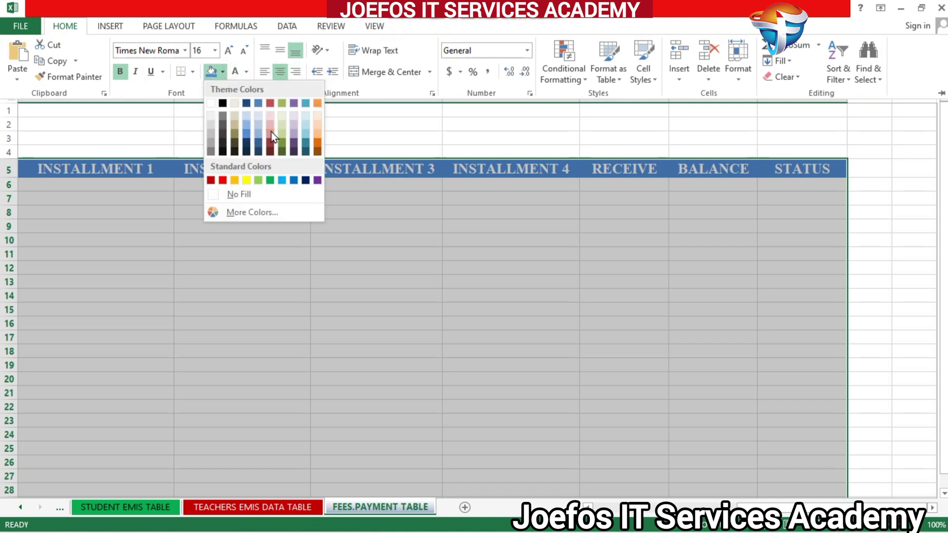
left_click(315, 137)
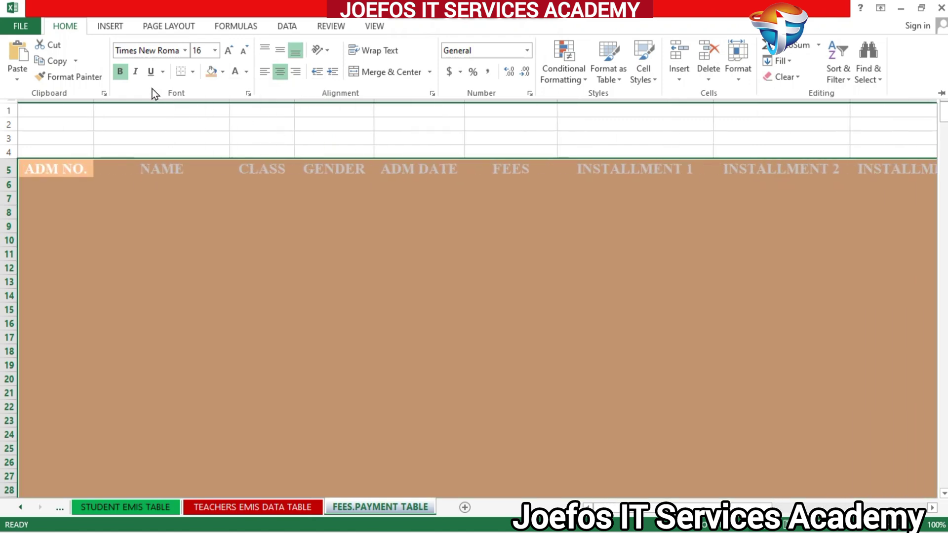
left_click(69, 27)
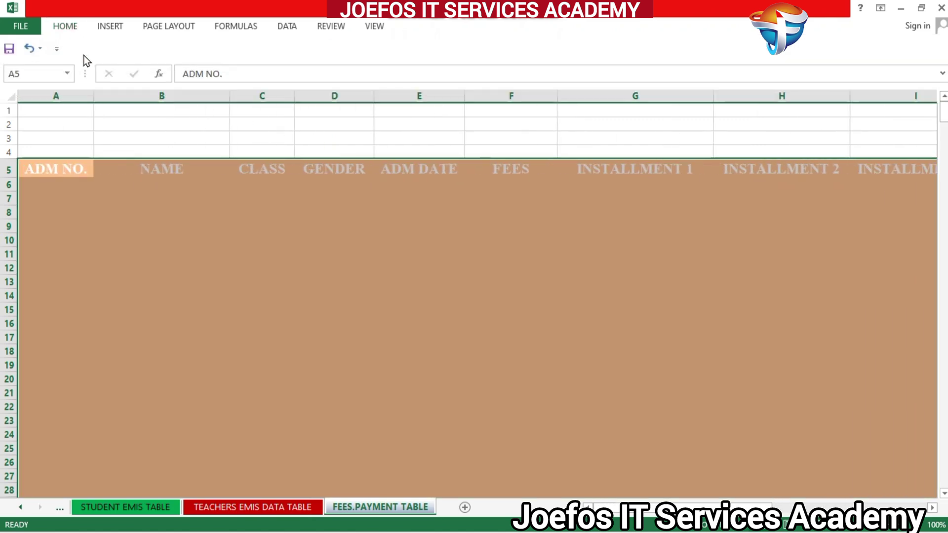
left_click(27, 49)
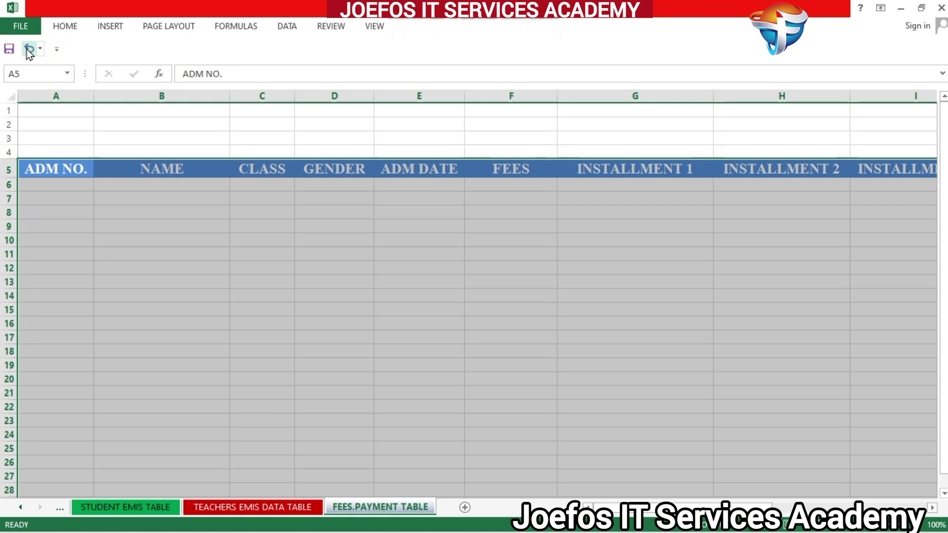
left_click(166, 126)
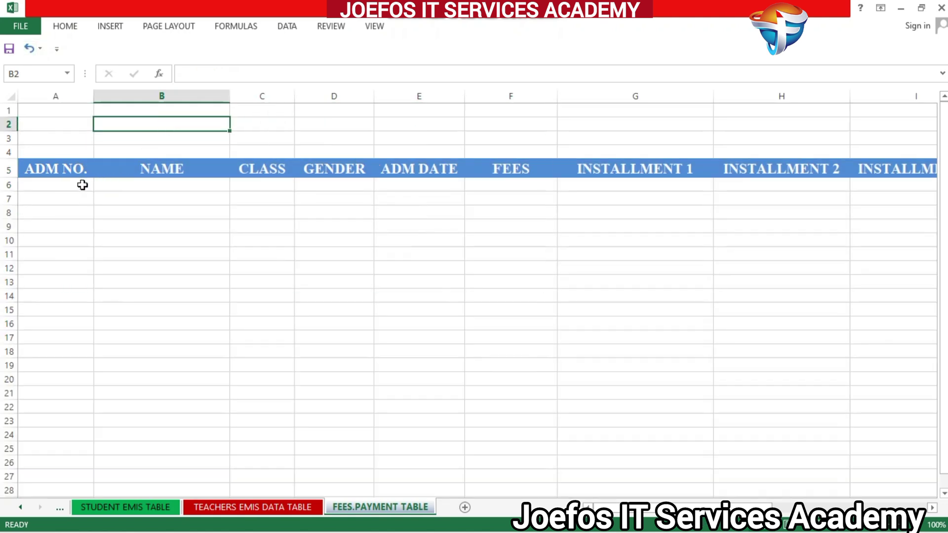
- Select the data range A6:M505 (500 rows × 13 columns) below the headers
mouse_move(45, 184)
left_mouse_down()
mouse_move(561, 257)
mouse_move(827, 332)
mouse_move(912, 400)
mouse_move(941, 392)
mouse_move(876, 402)
mouse_move(865, 529)
mouse_move(879, 530)
mouse_move(859, 398)
mouse_move(789, 129)
mouse_move(825, 68)
mouse_move(845, 79)
mouse_move(884, 165)
mouse_move(882, 98)
mouse_move(884, 148)
mouse_move(914, 153)
mouse_move(895, 167)
mouse_move(719, 154)
mouse_move(635, 163)
left_mouse_up()
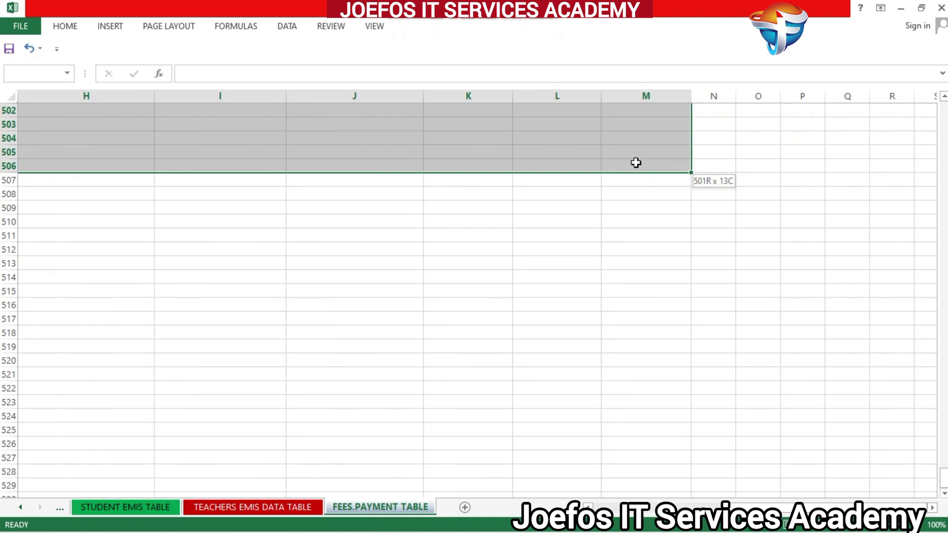
left_click(636, 163)
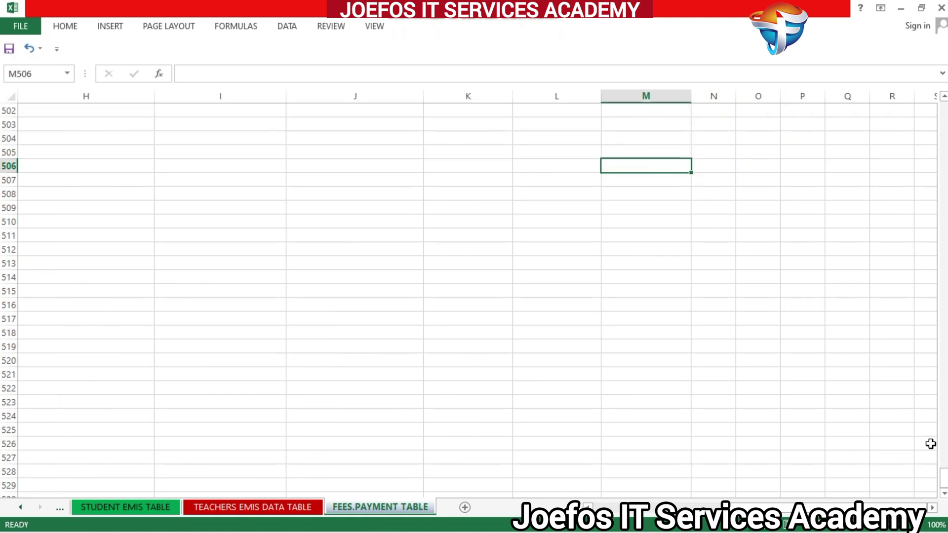
left_click_drag(943, 477, 905, 87)
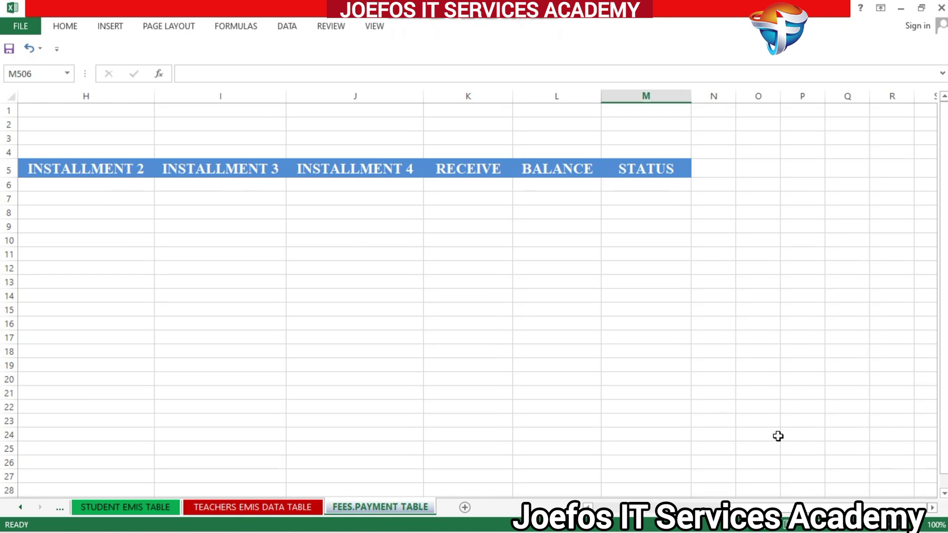
left_click_drag(763, 507, 556, 493)
left_click(32, 183)
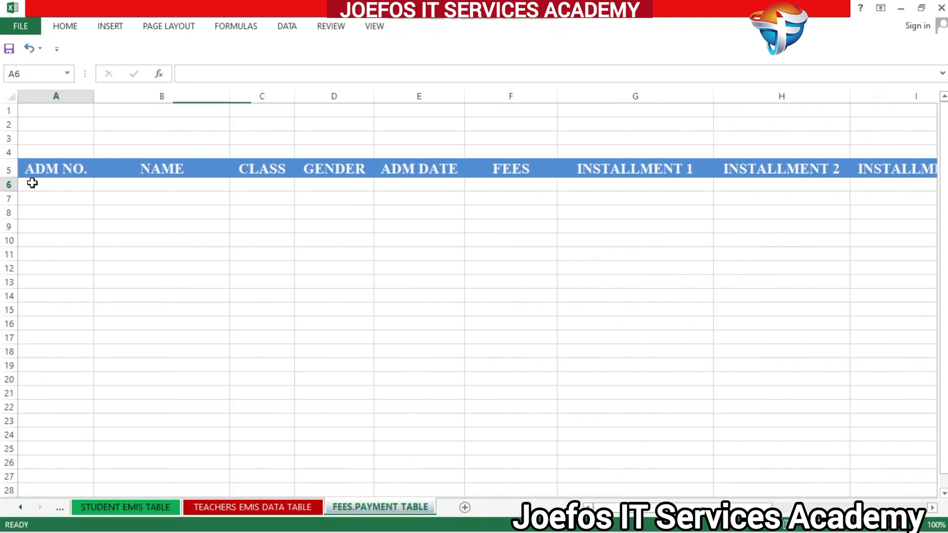
left_click_drag(32, 183, 652, 364)
- Fill the data rows below the header with Light Green
left_click(71, 29)
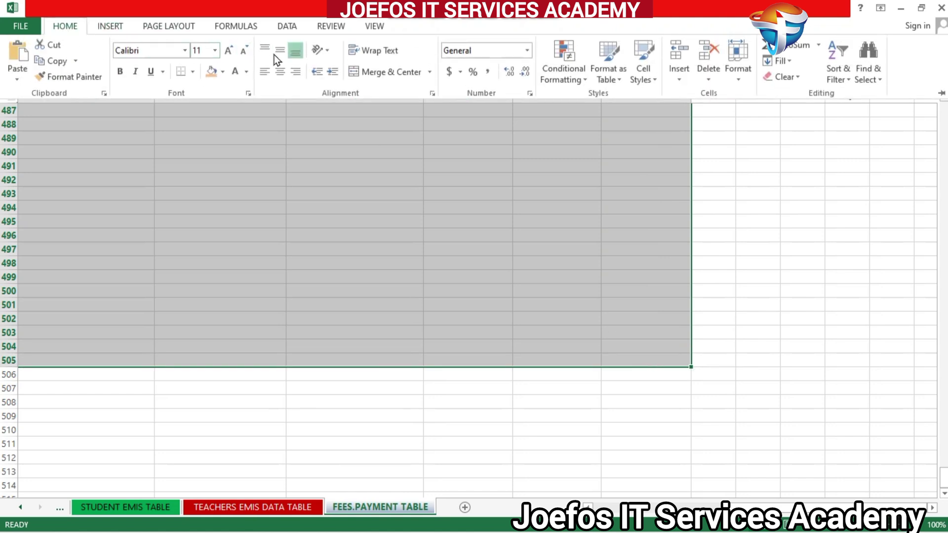
left_click(222, 72)
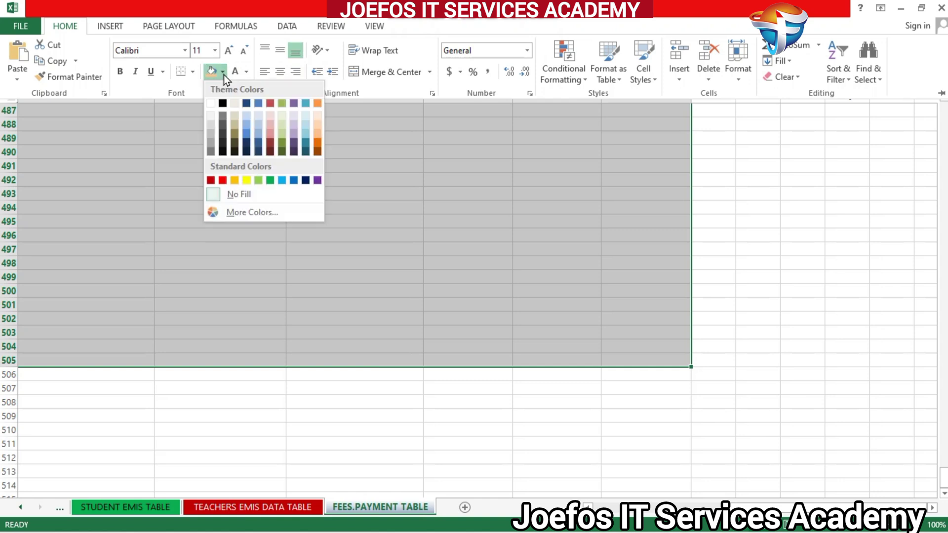
left_click(258, 180)
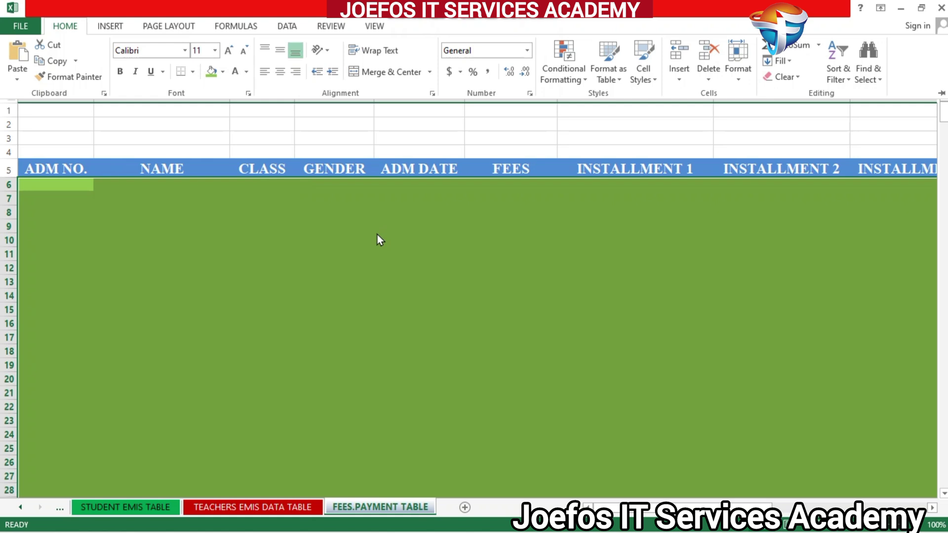
left_click(377, 235)
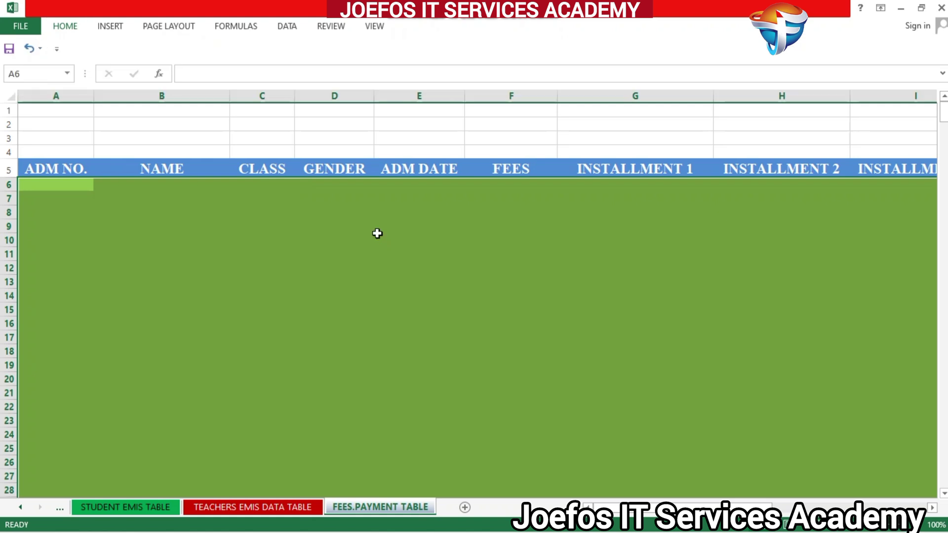
- Change the data rows' font from Calibri to Times New Roman
left_click(64, 28)
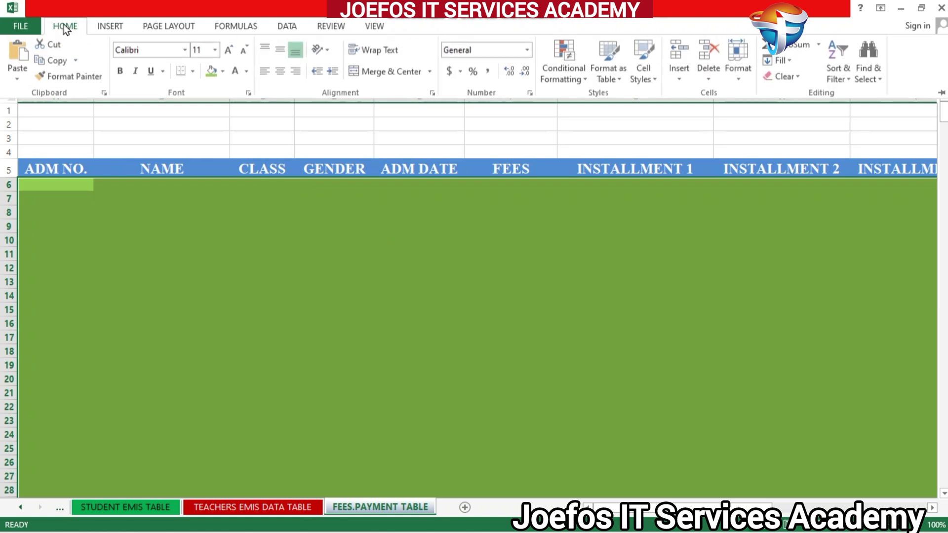
left_click(150, 52)
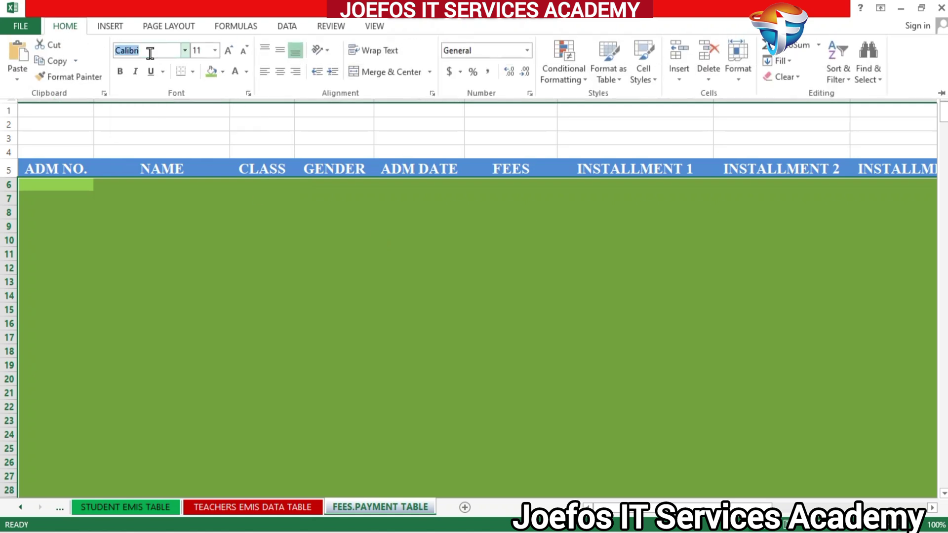
type("Times New Roma")
key("Return")
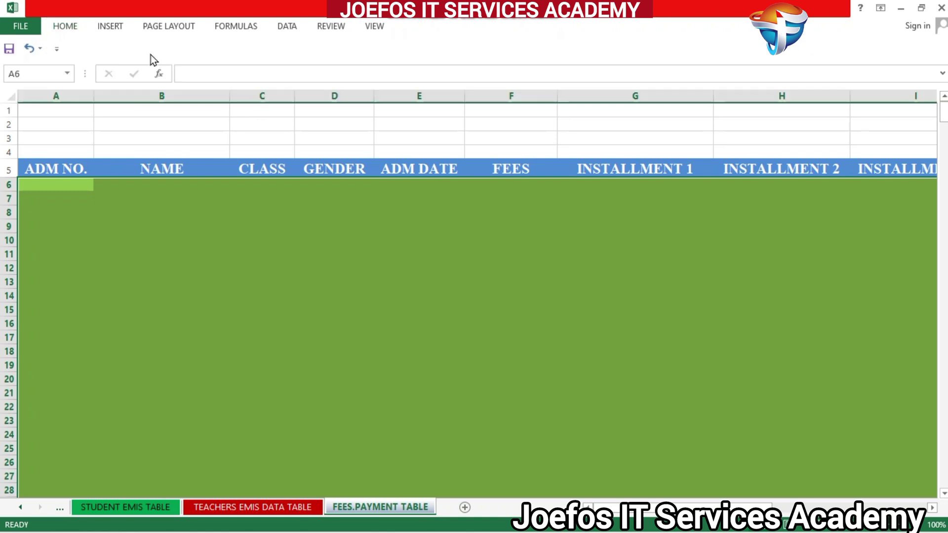
- Bold the green rows 6 to about 505 and apply All Borders to their cells
left_click(65, 28)
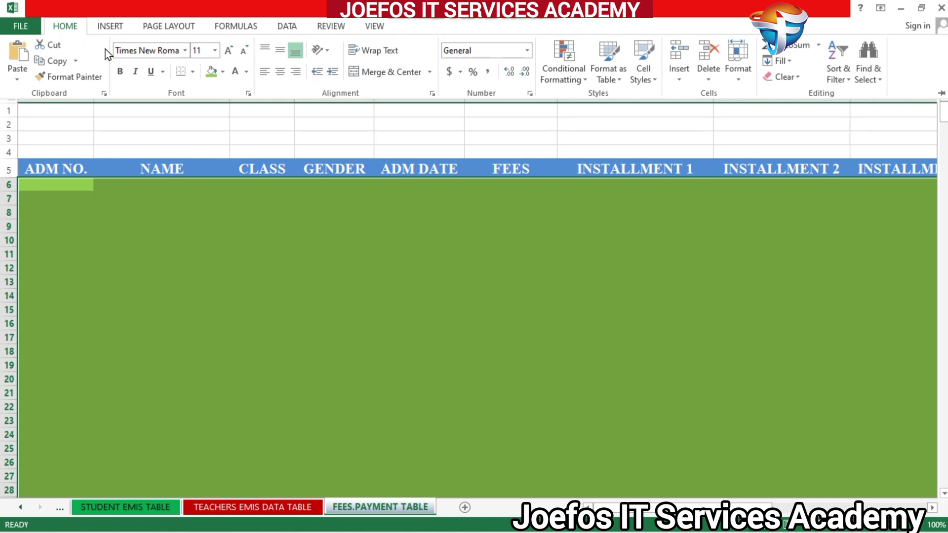
left_click(120, 73)
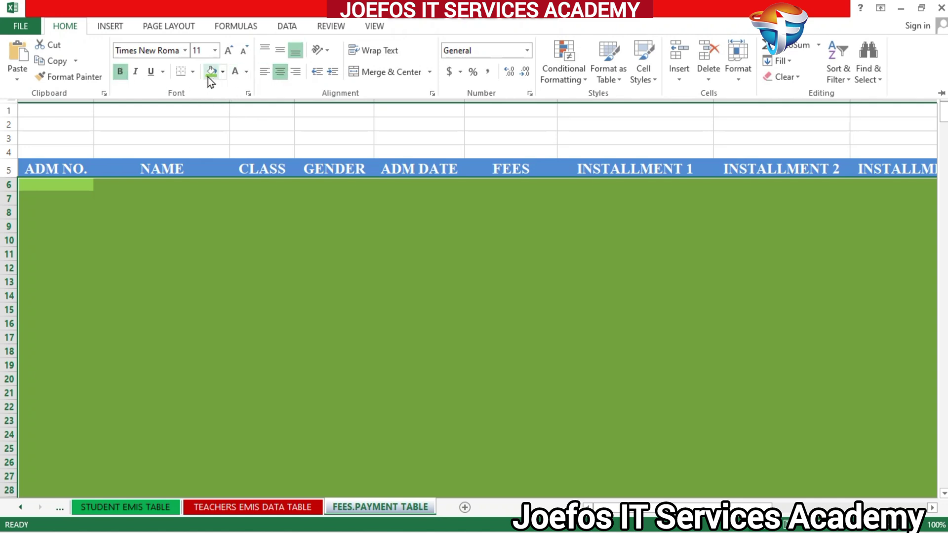
left_click(193, 72)
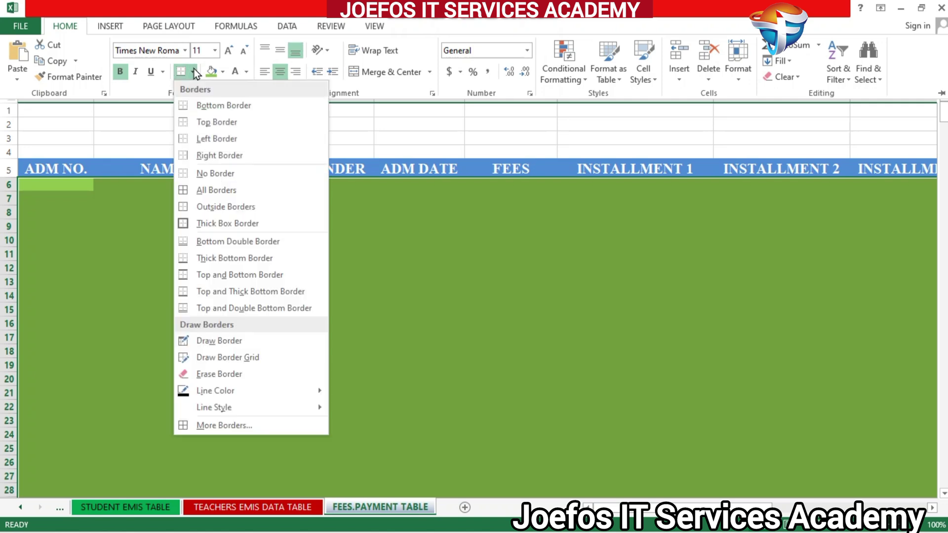
left_click(230, 190)
key("ctrl+F1")
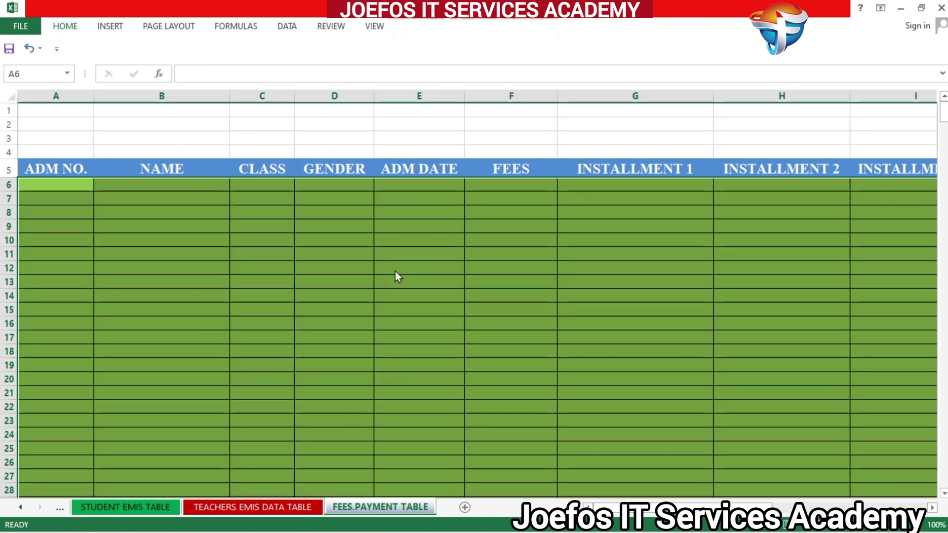
mouse_move(944, 126)
left_mouse_down()
mouse_move(944, 476)
mouse_move(928, 334)
mouse_move(932, 122)
left_mouse_up()
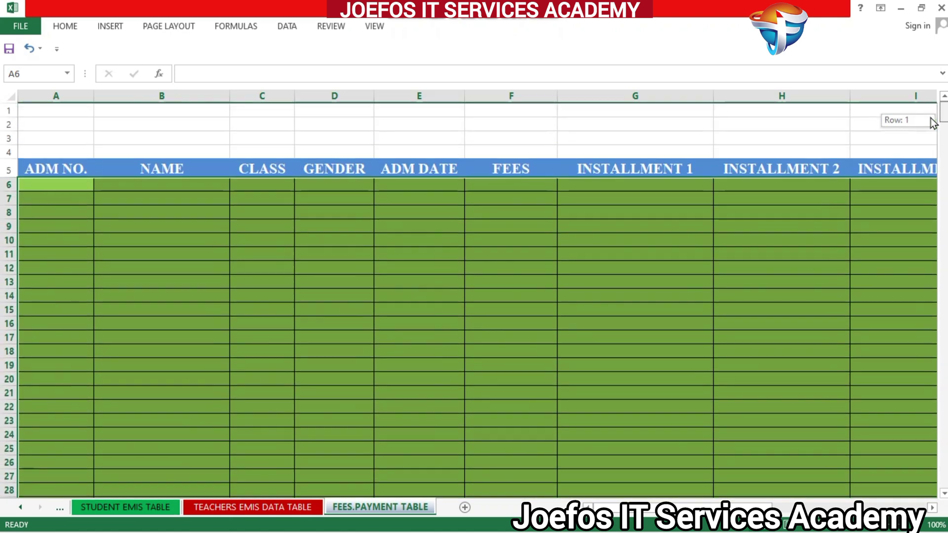
left_click(411, 287)
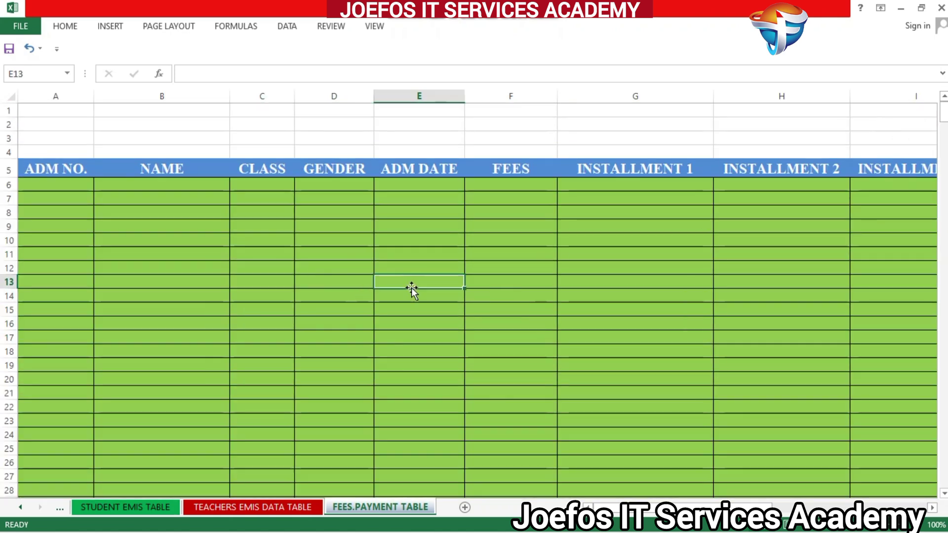
left_click(127, 194)
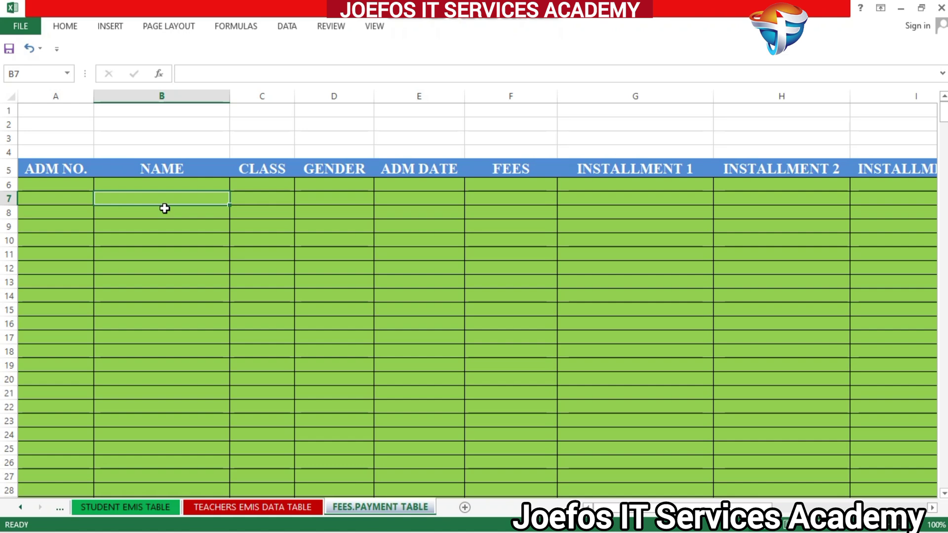
left_click(199, 135)
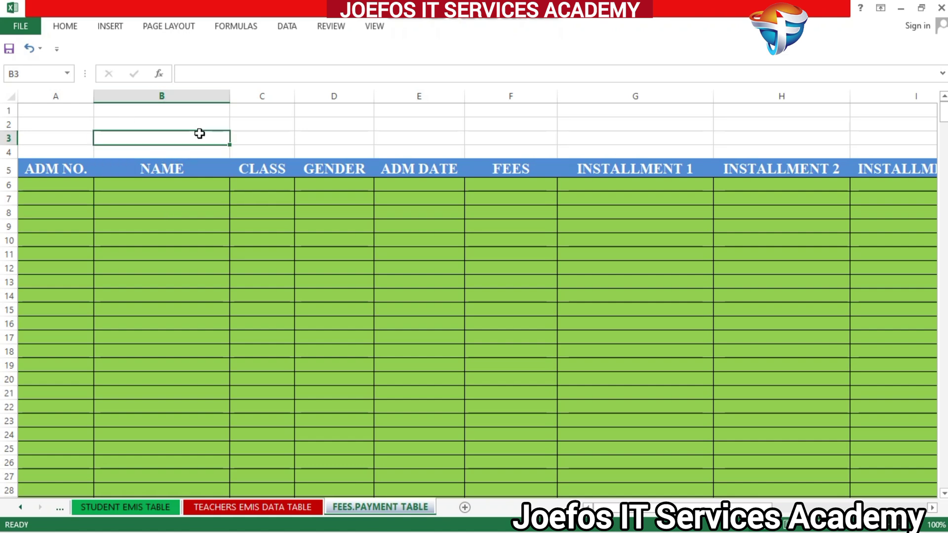
- Enter FEES PAYMENT DATABASE in cell C3, correcting the misspelled DATABSE
left_click(271, 140)
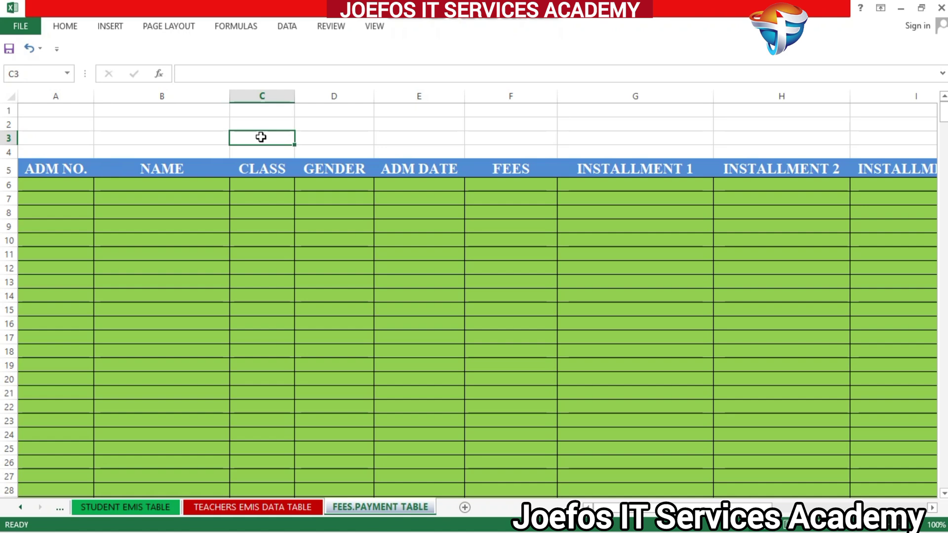
type("FEES")
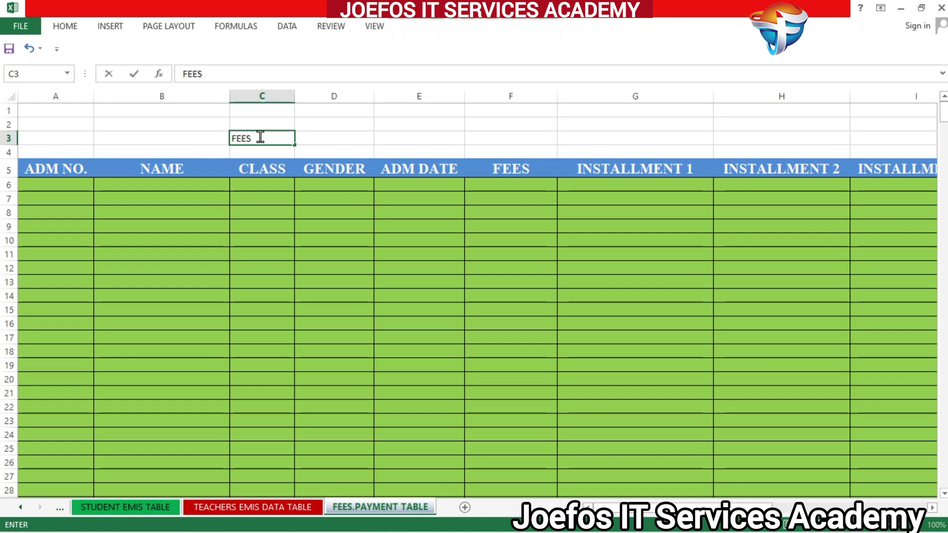
type(" PAYMENT D")
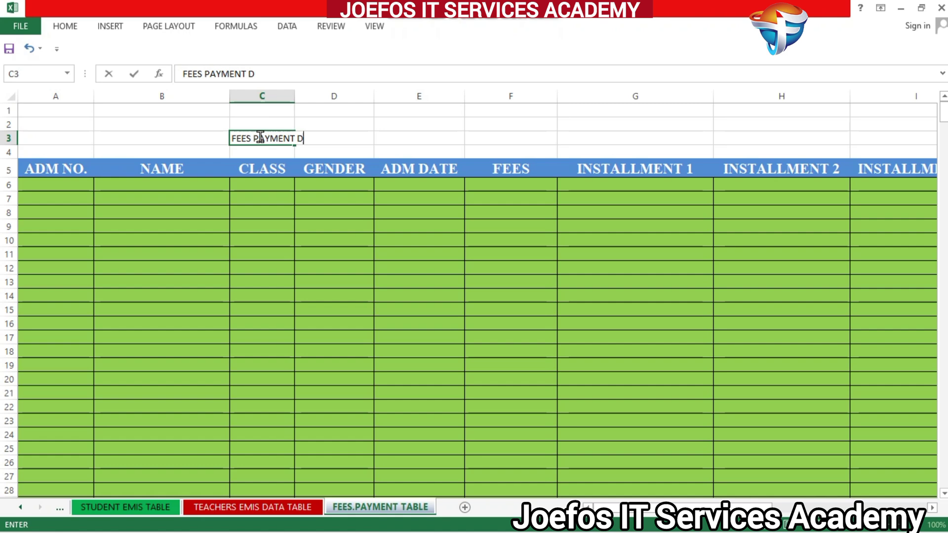
type("ATABSE")
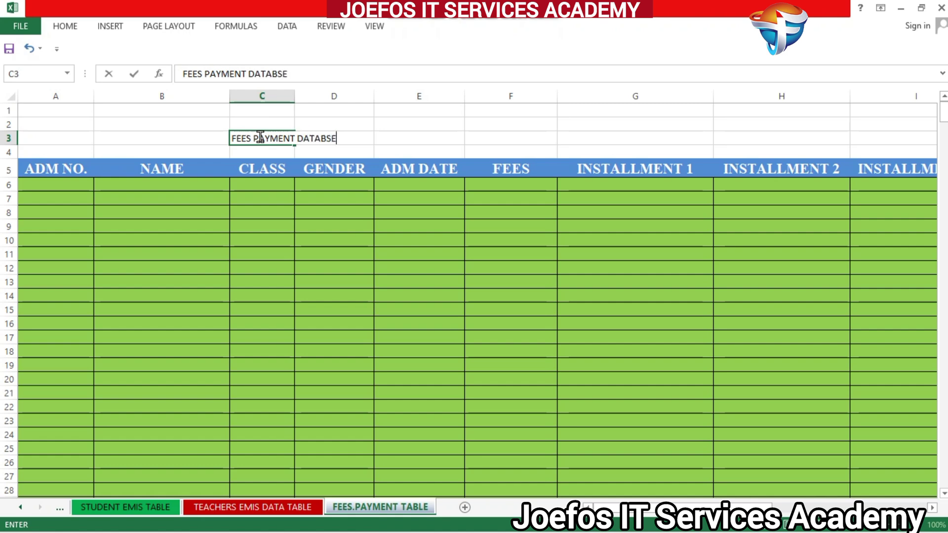
left_click(325, 139)
type("A")
left_click(187, 131)
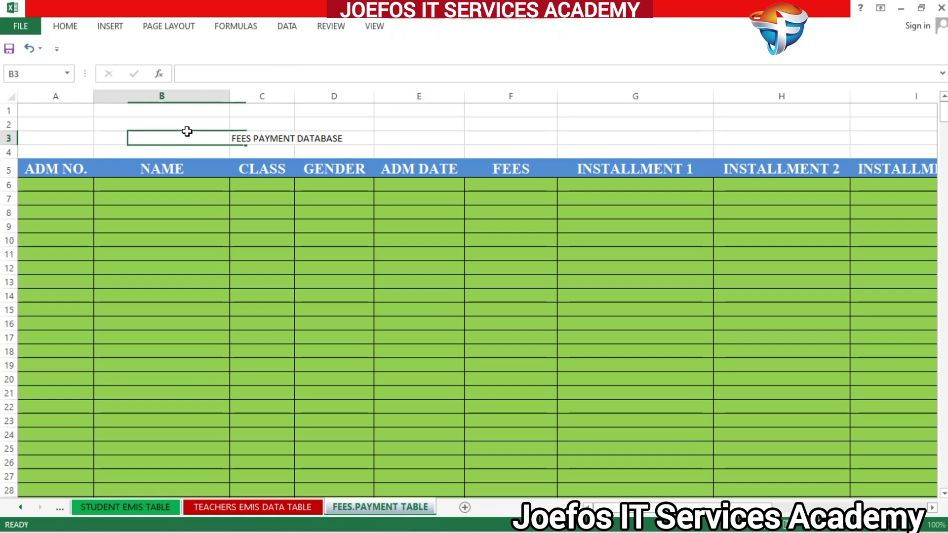
left_click(444, 182)
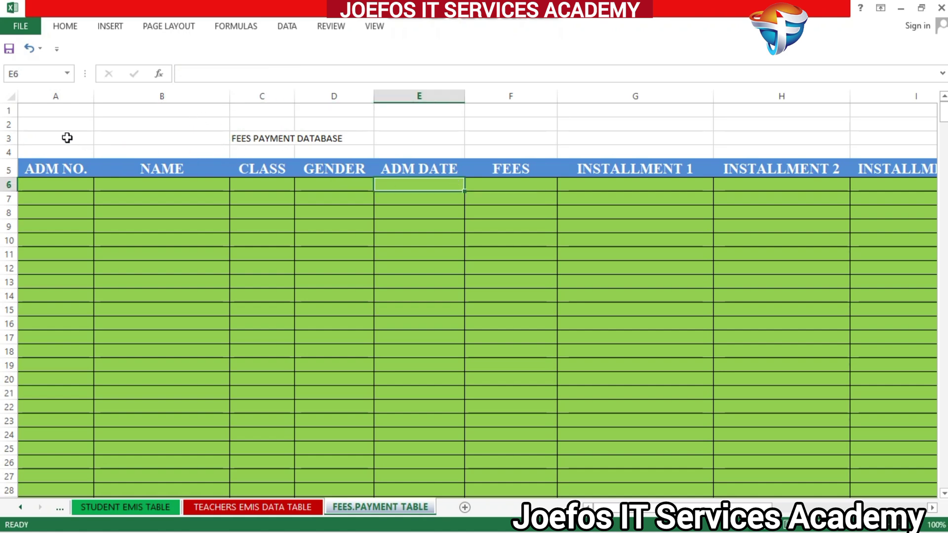
- Select row 3 across the table and set its font to Times New Roman
left_click(26, 134)
left_click_drag(27, 134, 839, 144)
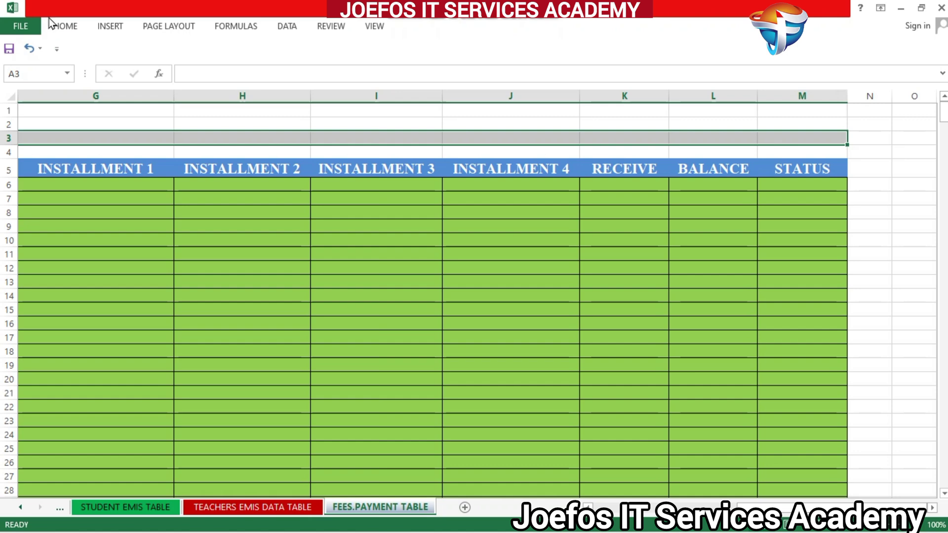
left_click(64, 28)
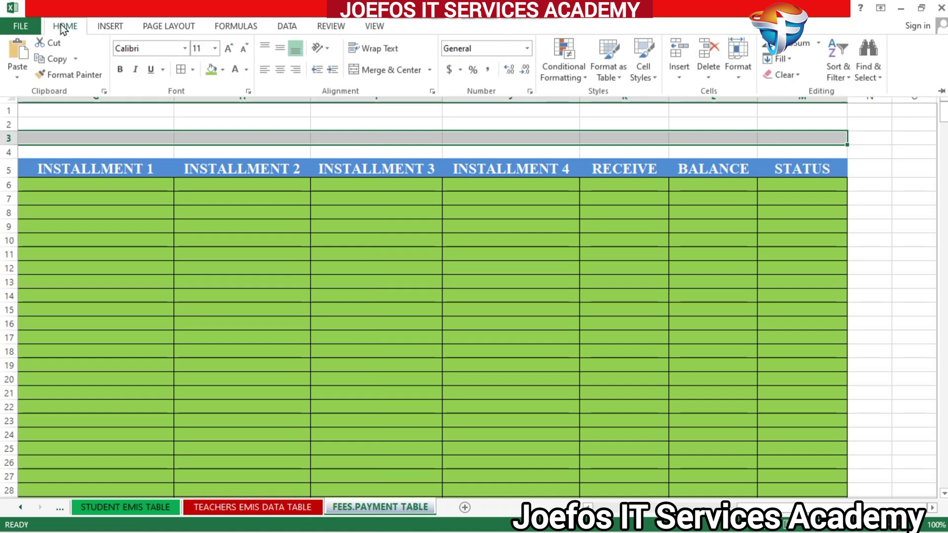
left_click(153, 54)
type("T")
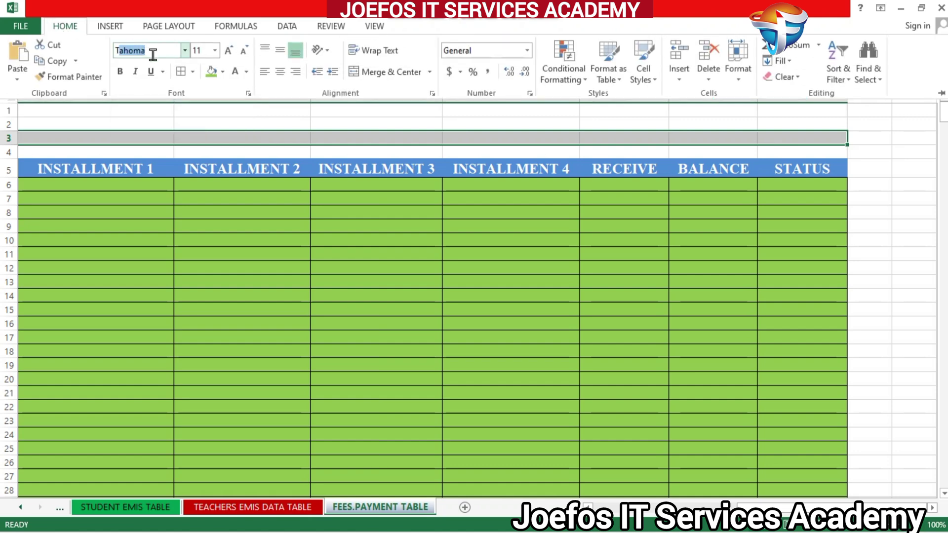
type("imes New Roma")
key("Return")
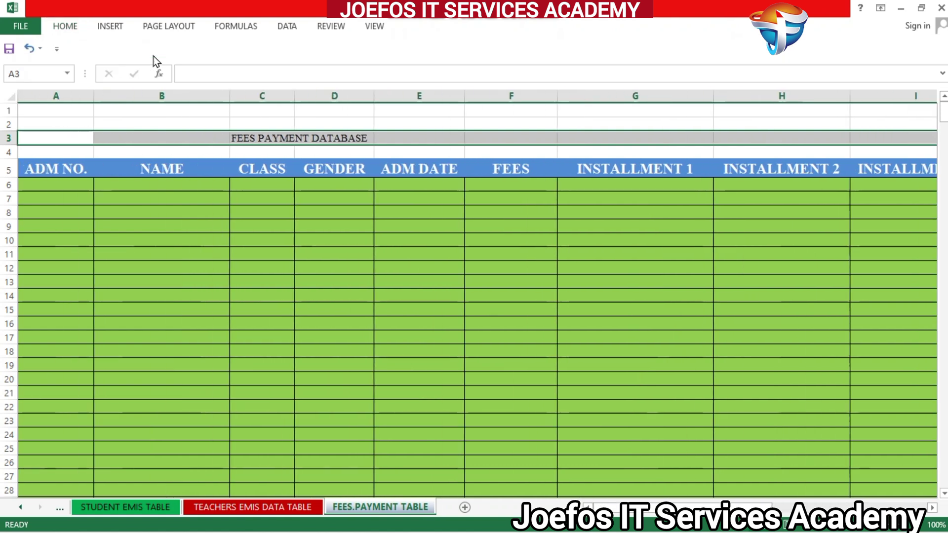
- Bold the title, merge and centre it across row 3, and size it to 28 pt
left_click(69, 26)
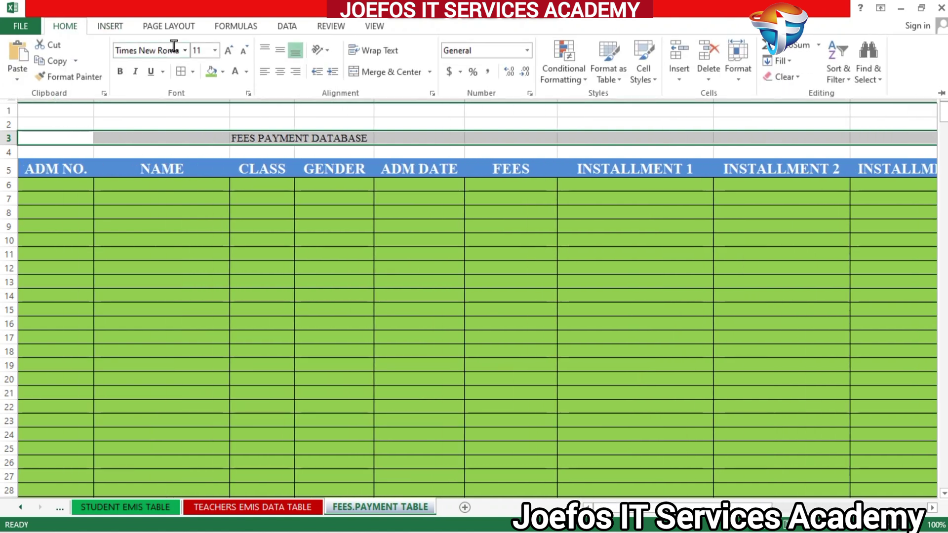
left_click(119, 72)
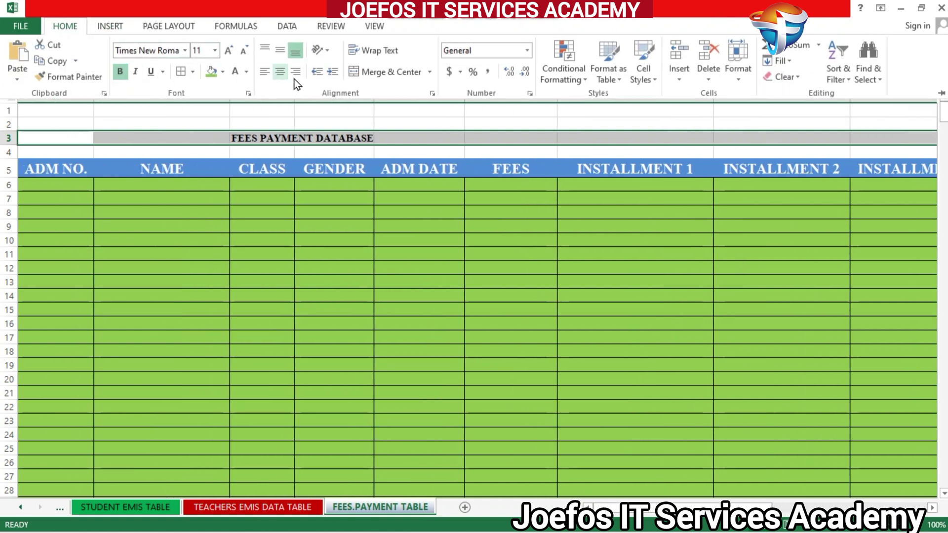
left_click(358, 77)
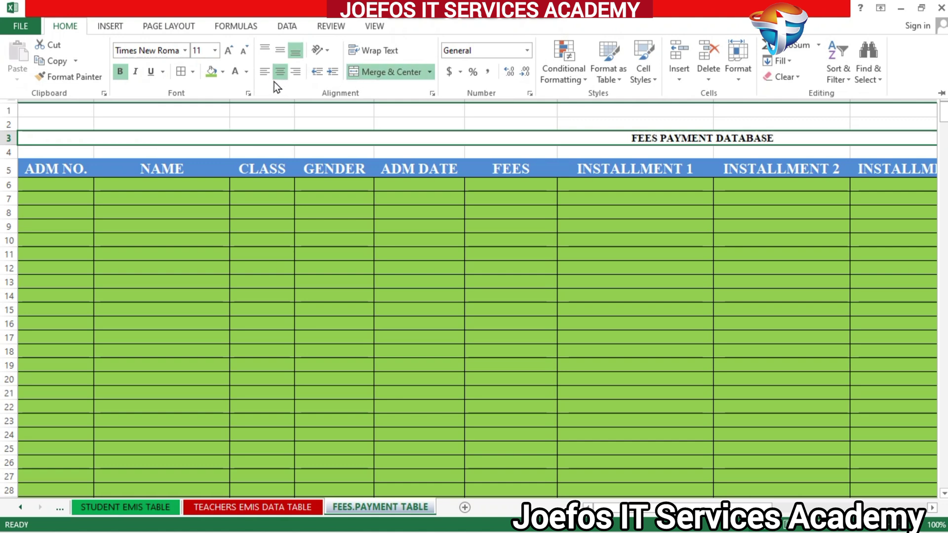
left_click(228, 51)
left_click(228, 51)
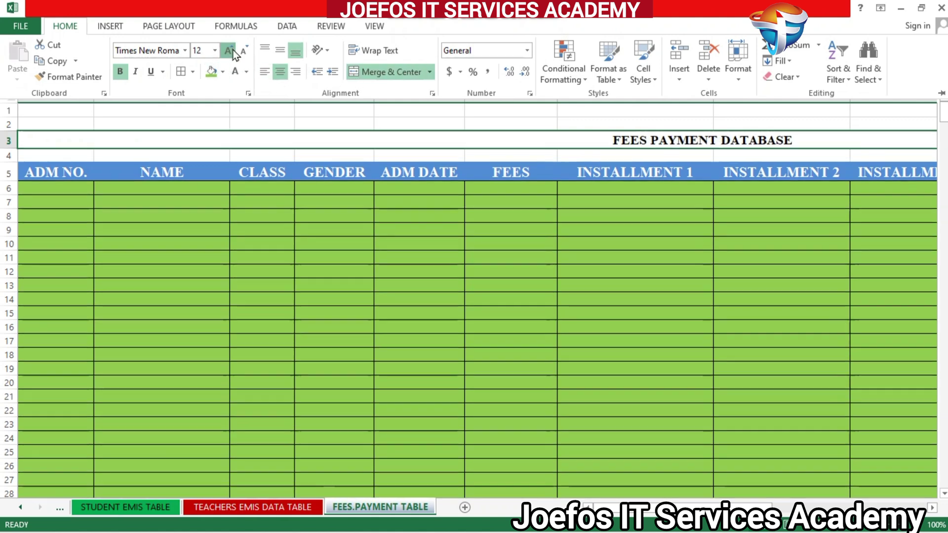
left_click(228, 51)
left_click(229, 50)
left_click(228, 51)
left_click(228, 51)
left_click(228, 50)
left_click(233, 50)
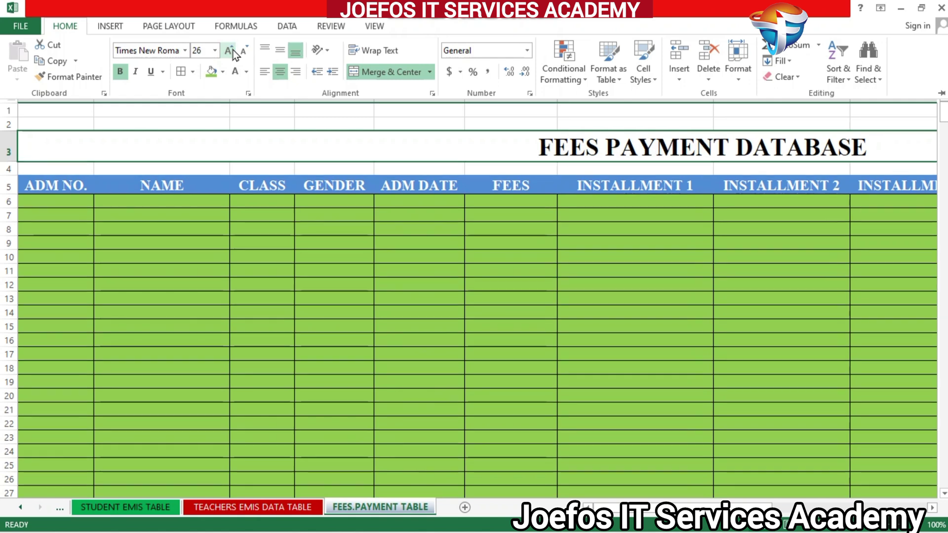
left_click(233, 50)
left_click(233, 50)
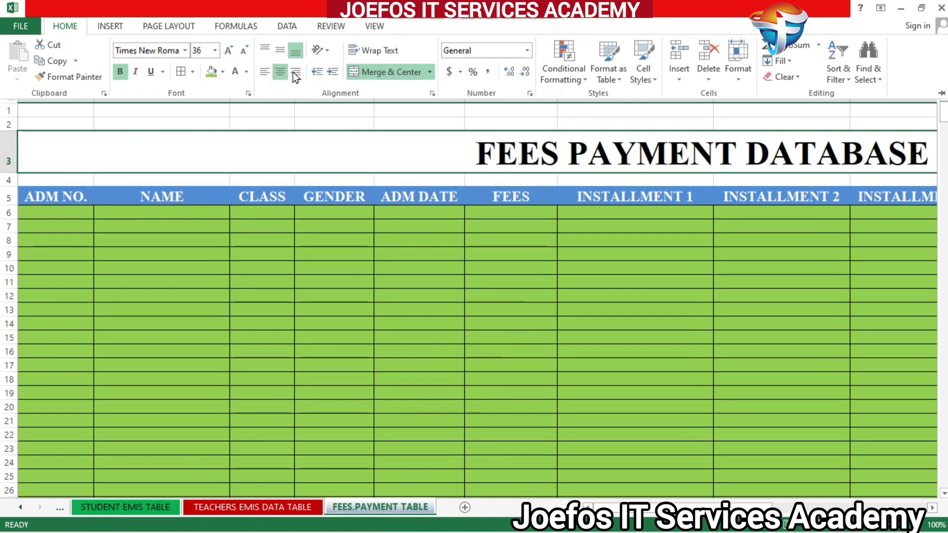
left_click(246, 52)
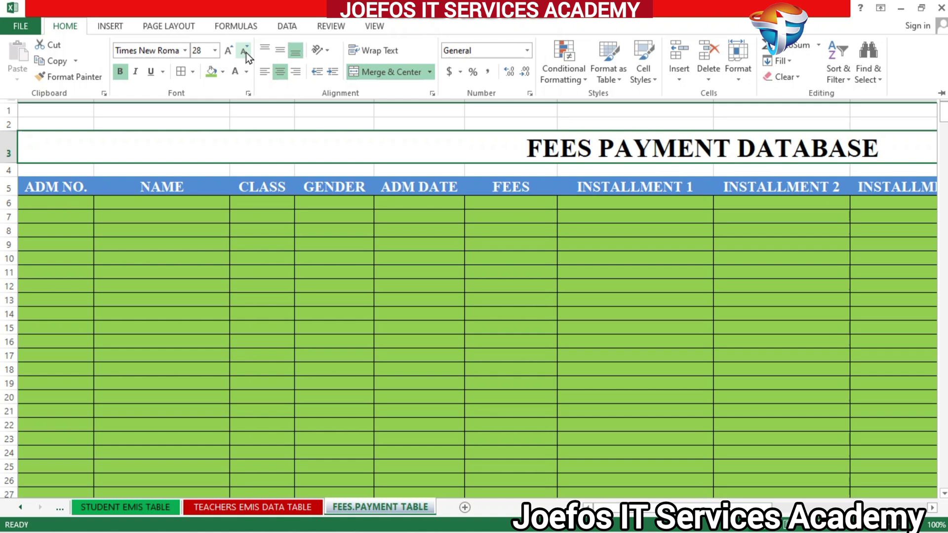
key("ctrl+F1")
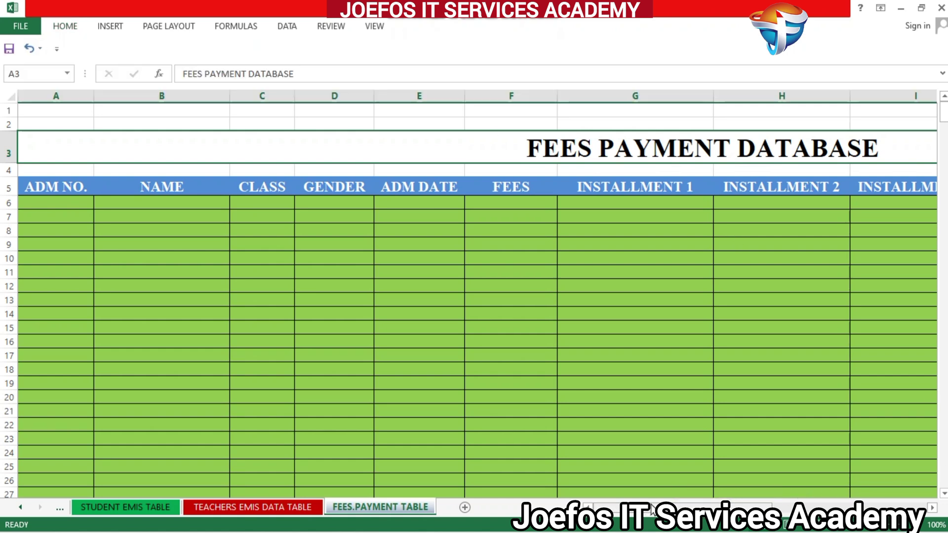
left_click_drag(781, 514, 704, 491)
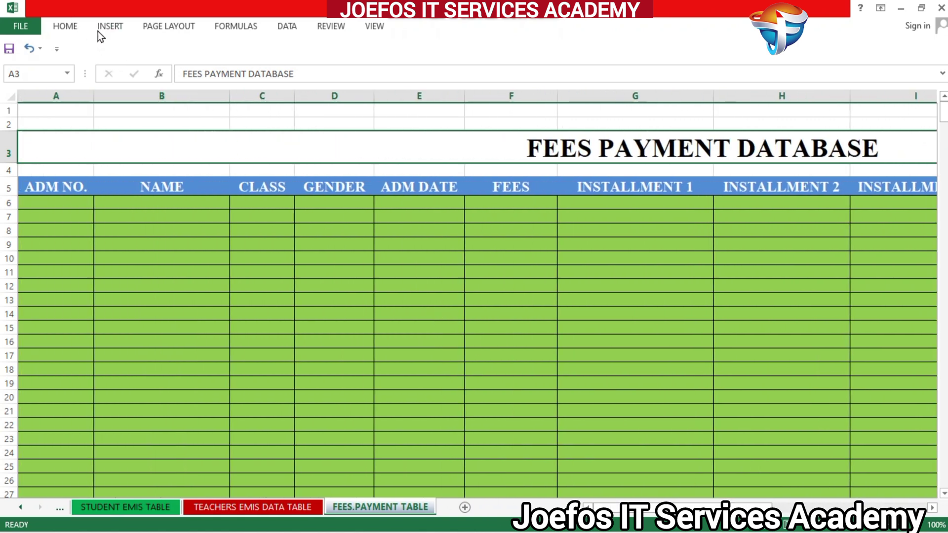
- Middle-align the FEES PAYMENT DATABASE band, fill it dark red, and make its text white
left_click(63, 26)
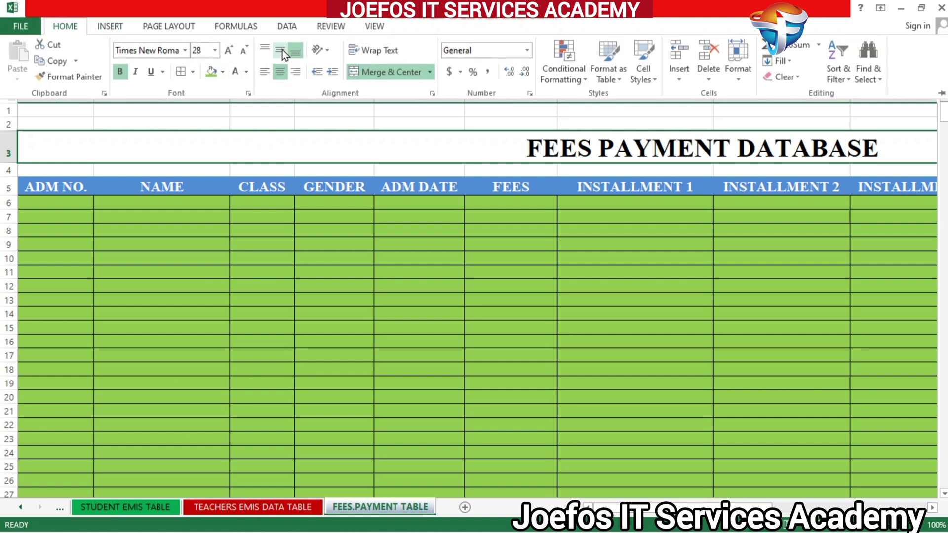
left_click(280, 50)
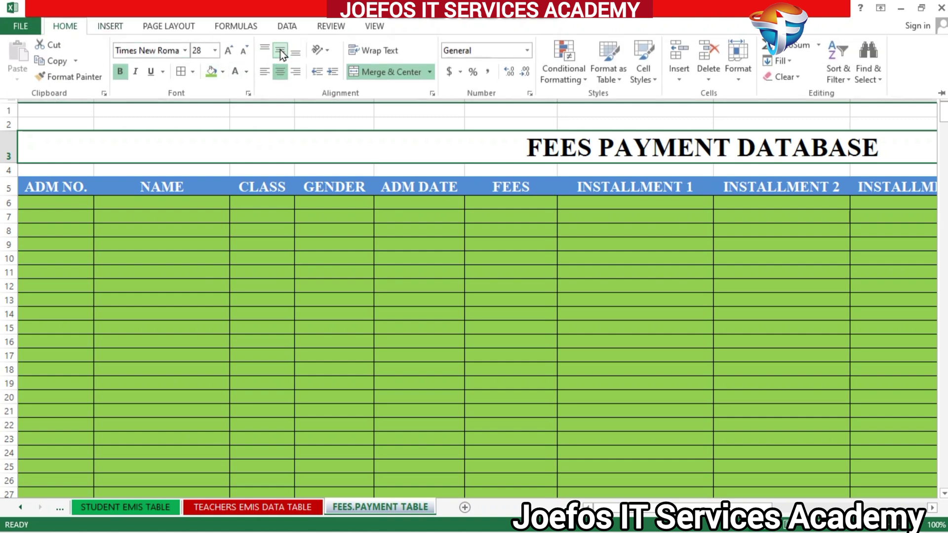
left_click(222, 77)
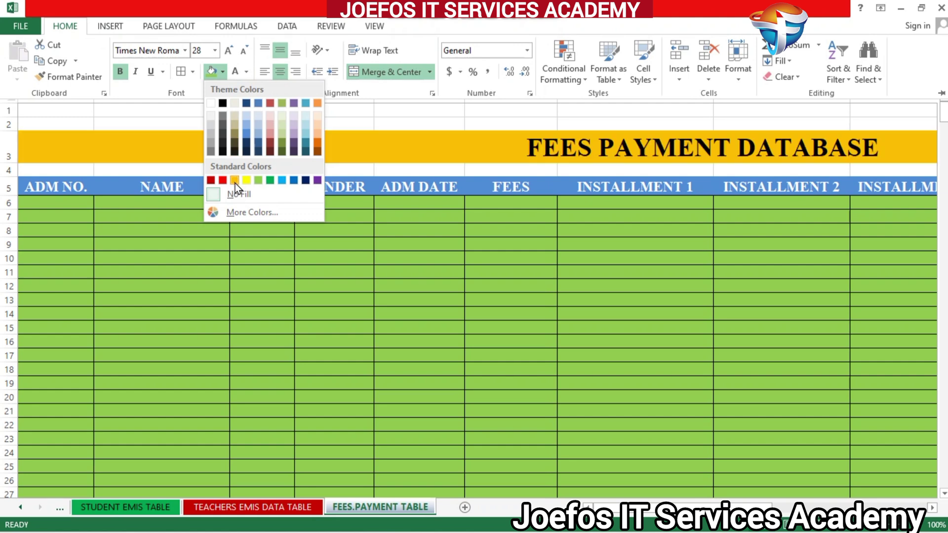
left_click(270, 144)
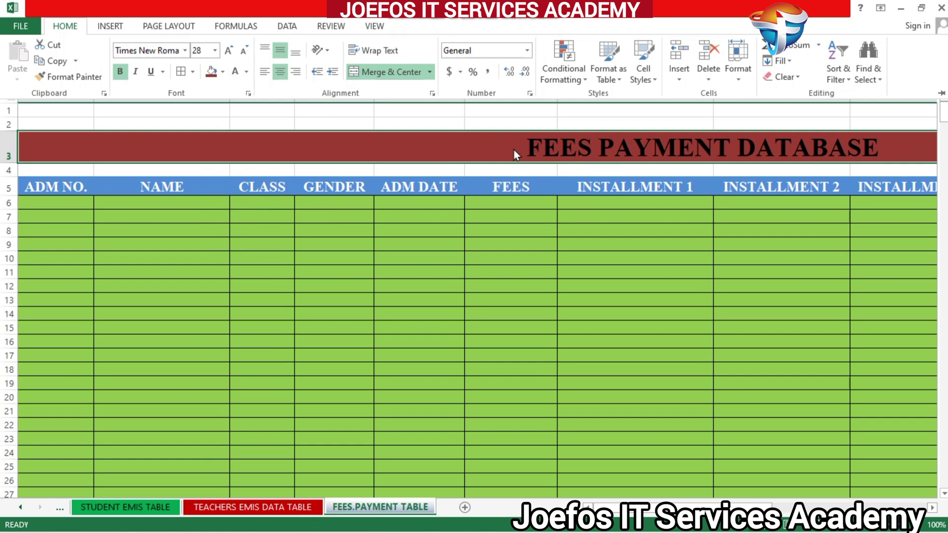
left_click(246, 73)
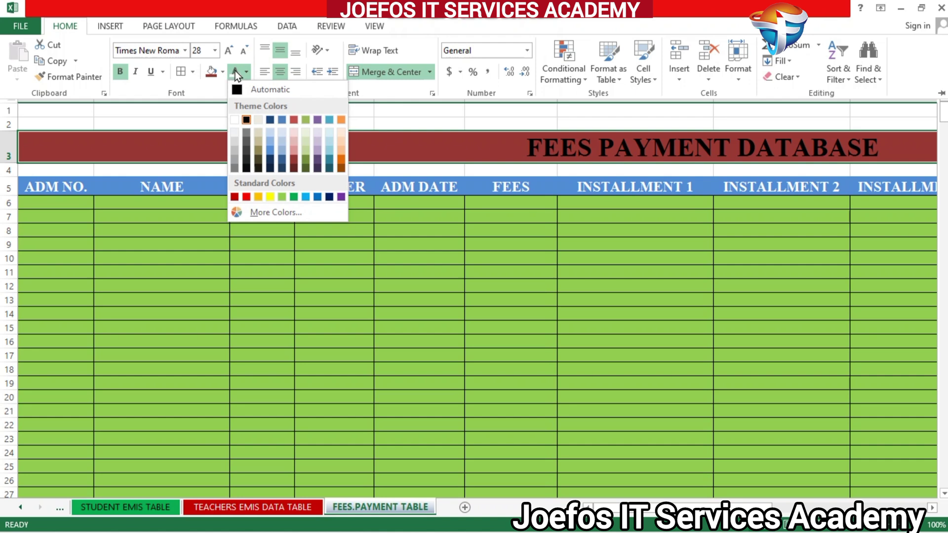
left_click(235, 71)
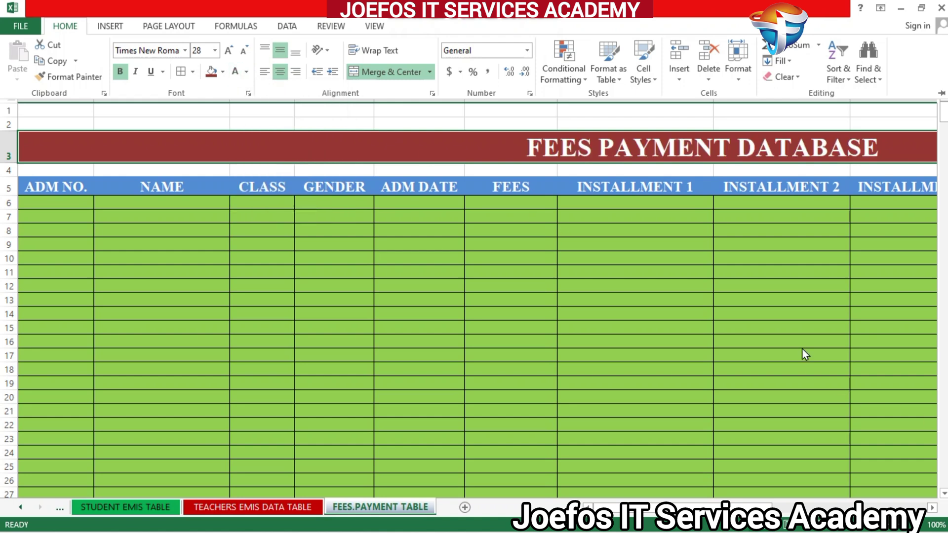
key("Escape")
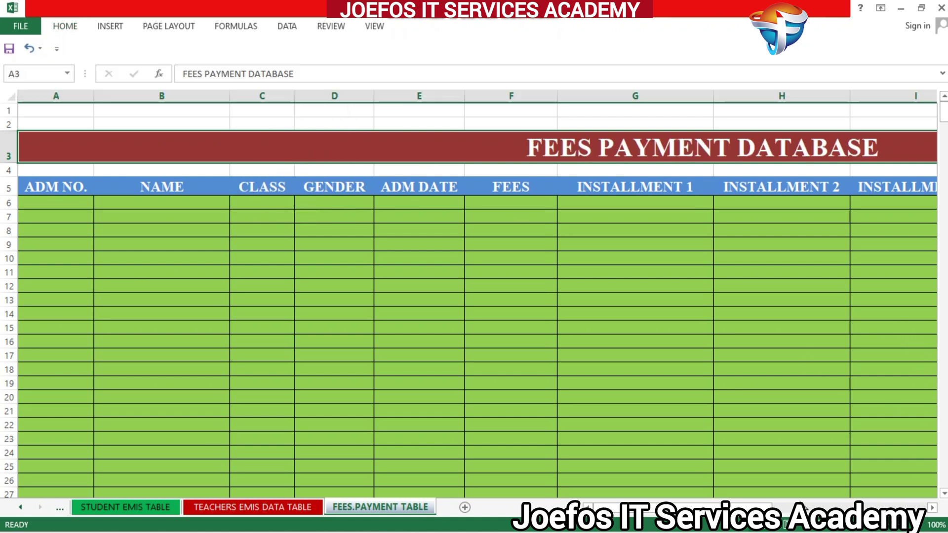
left_click_drag(770, 508, 721, 504)
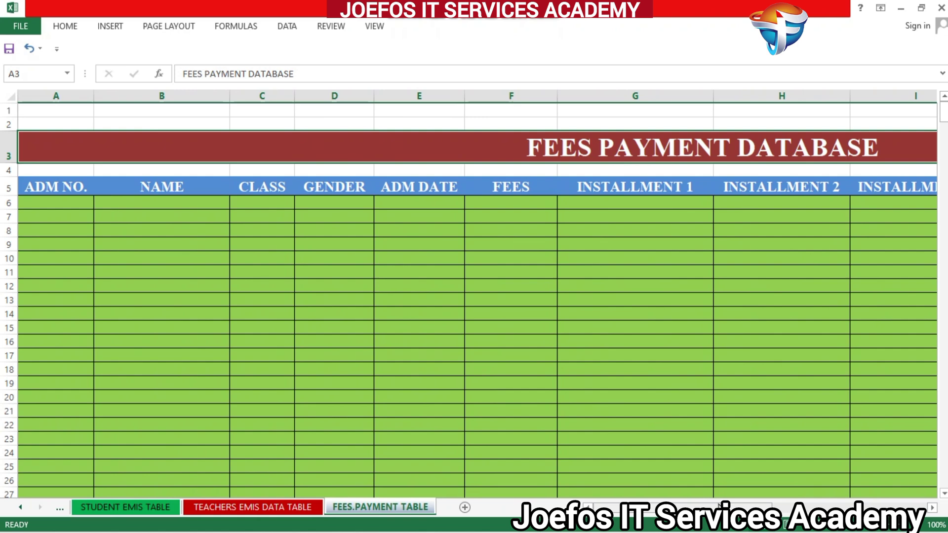
- Draw a Rounded Rectangle shape across cells A1 to B2
left_click(108, 29)
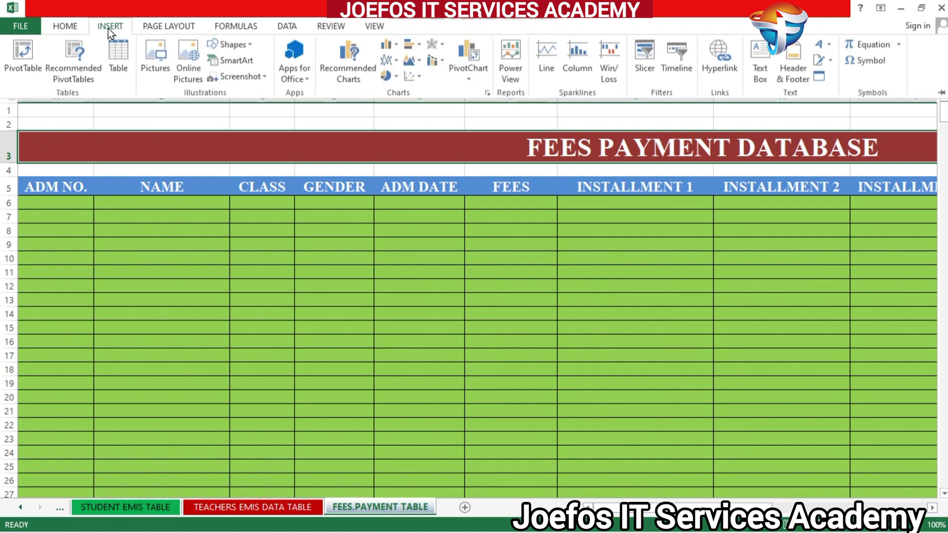
left_click(233, 46)
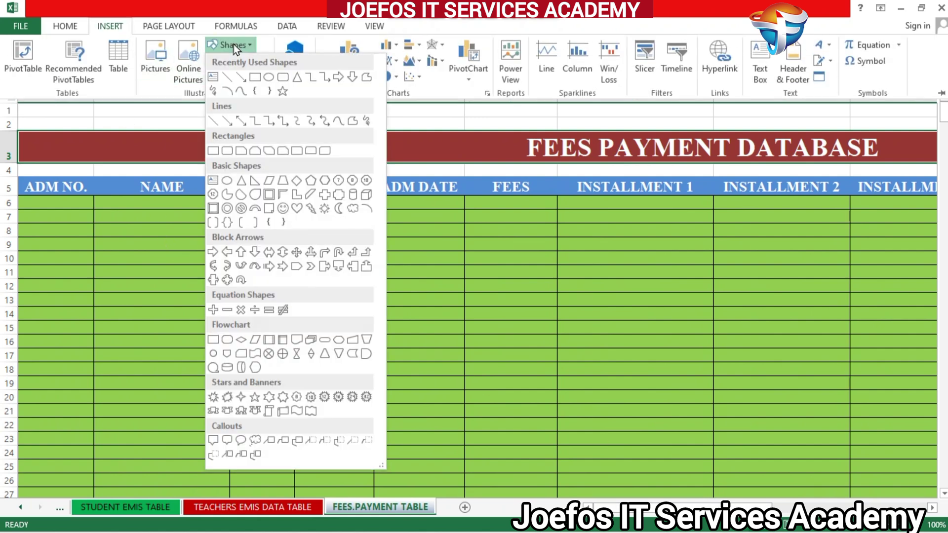
left_click(229, 152)
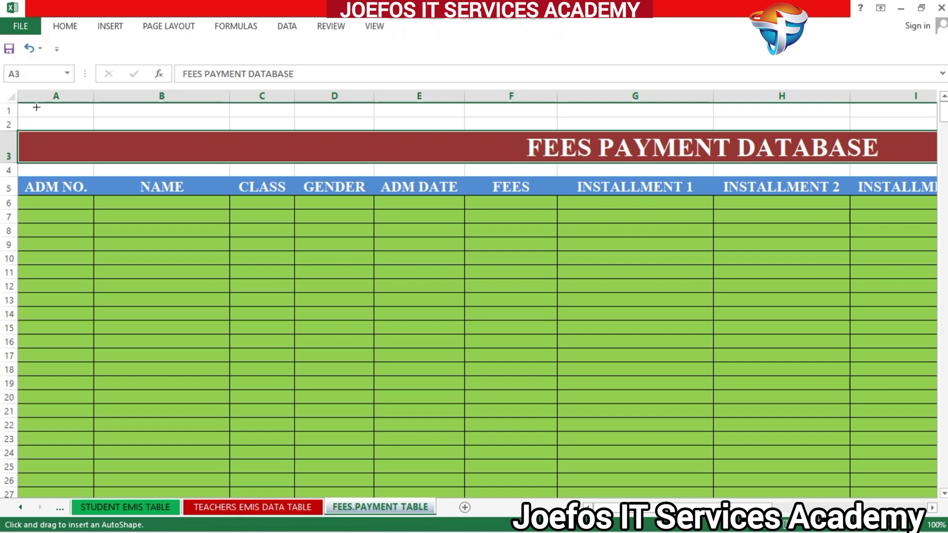
mouse_move(36, 111)
left_mouse_down()
mouse_move(218, 121)
mouse_move(212, 127)
left_mouse_up()
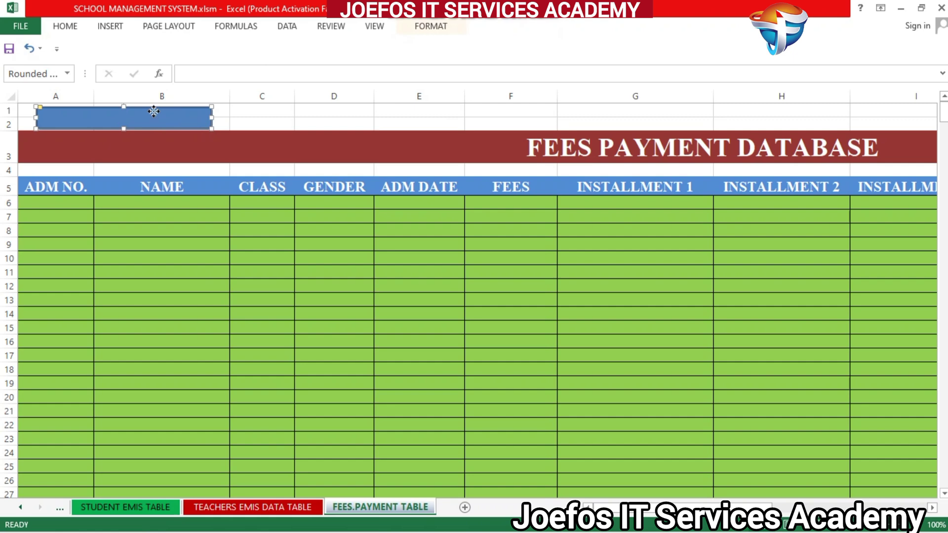
left_click_drag(153, 111, 154, 108)
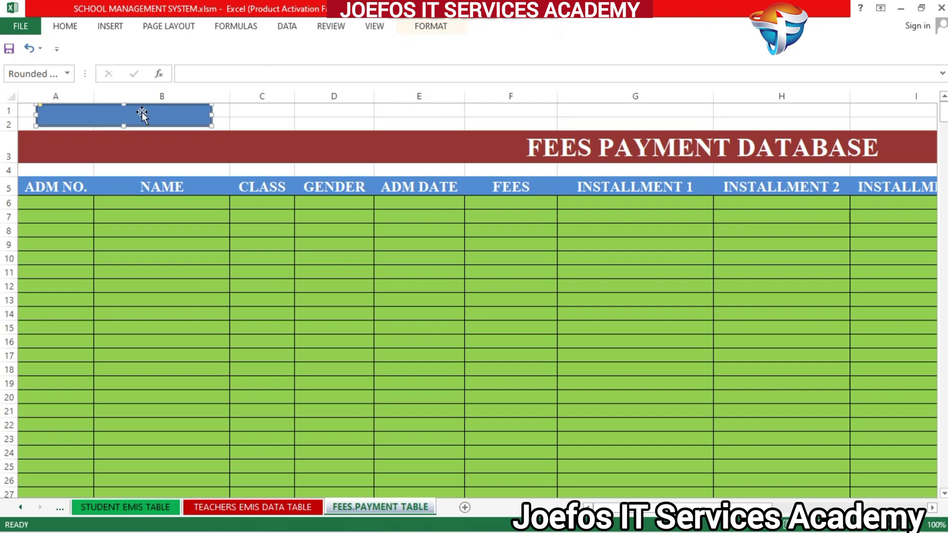
- Select the blue rounded rectangle and choose Edit Text from its context menu
right_click(141, 113)
right_click(152, 112)
right_click(164, 113)
left_click(173, 102)
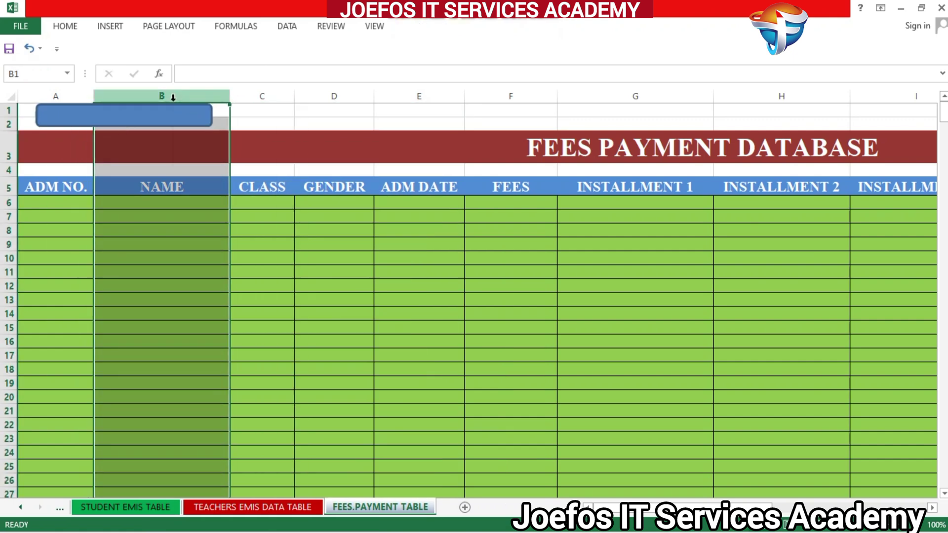
right_click(173, 103)
key("Escape")
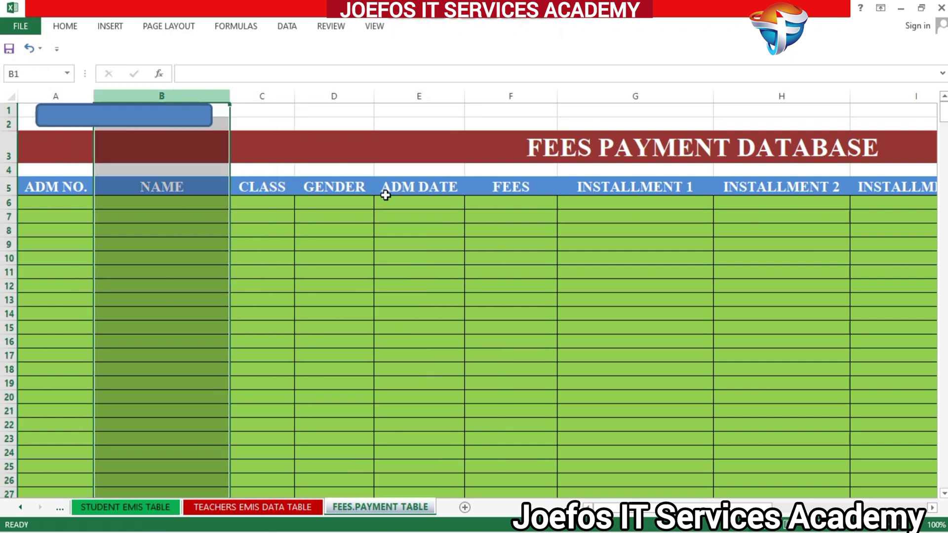
left_click(174, 121)
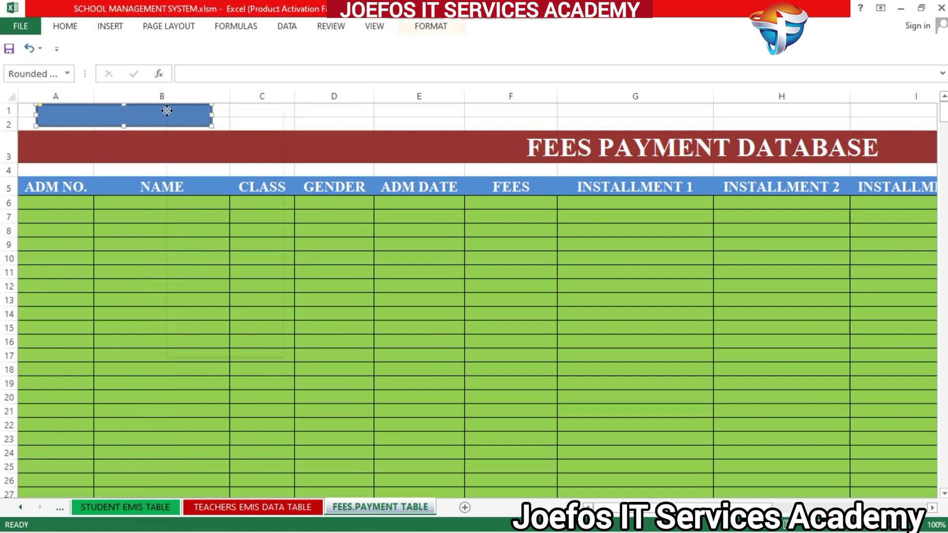
right_click(167, 112)
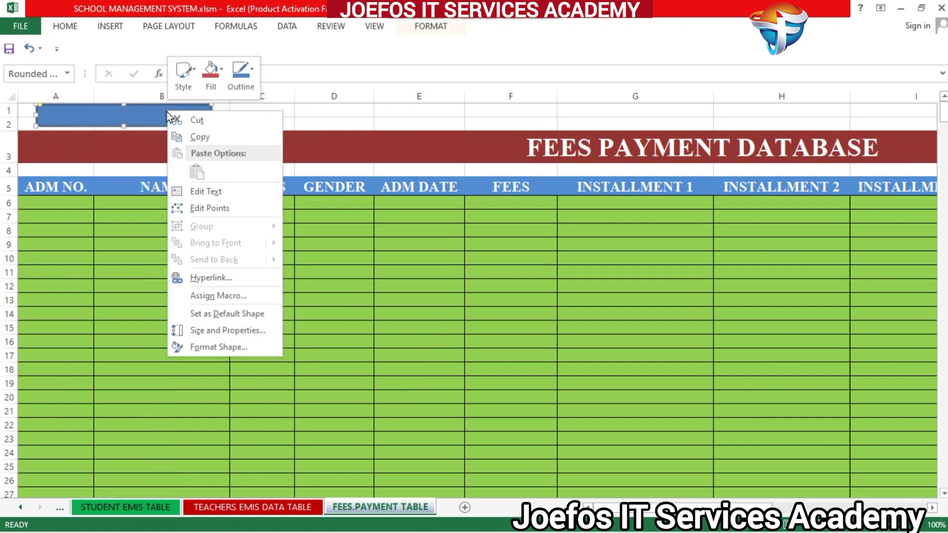
left_click(217, 193)
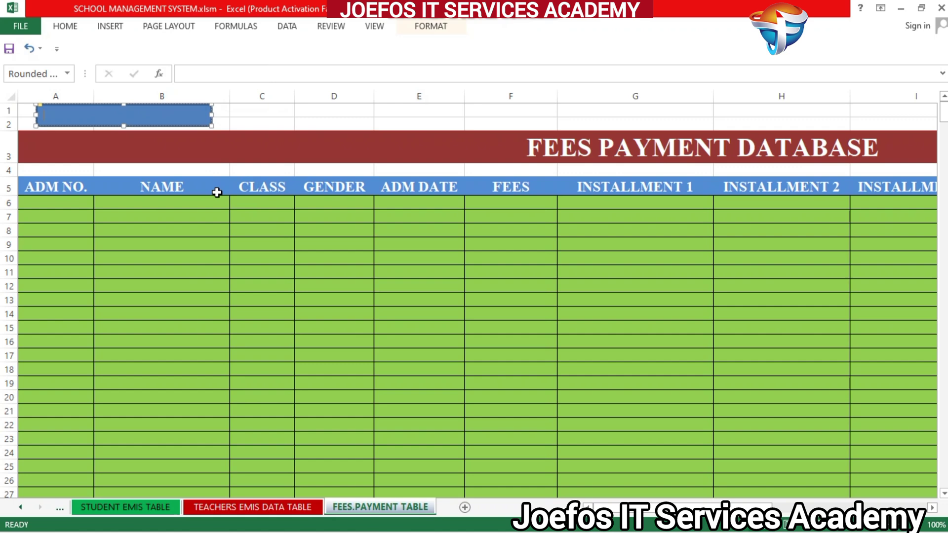
- Type CHECK/ UPDATE FEES into the rectangle and select the label text
type("CHECK")
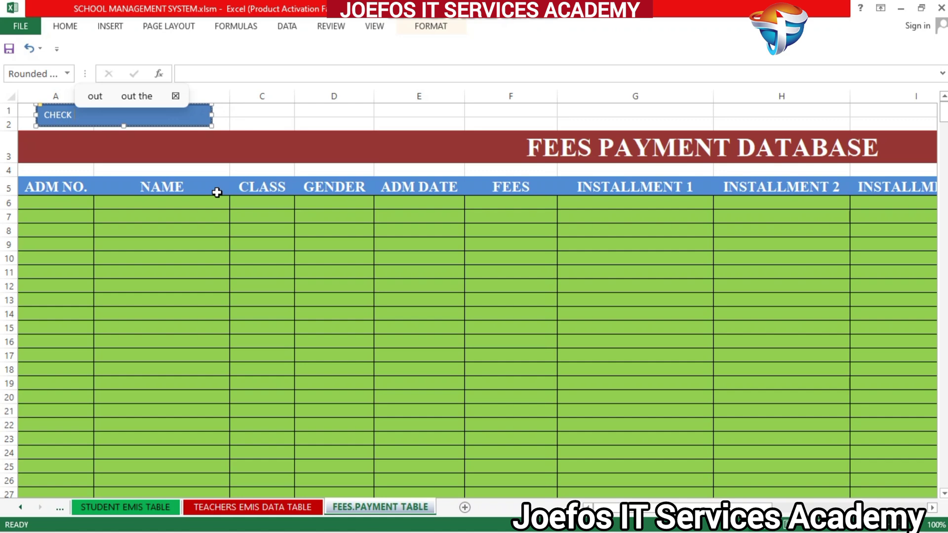
key("BackSpace")
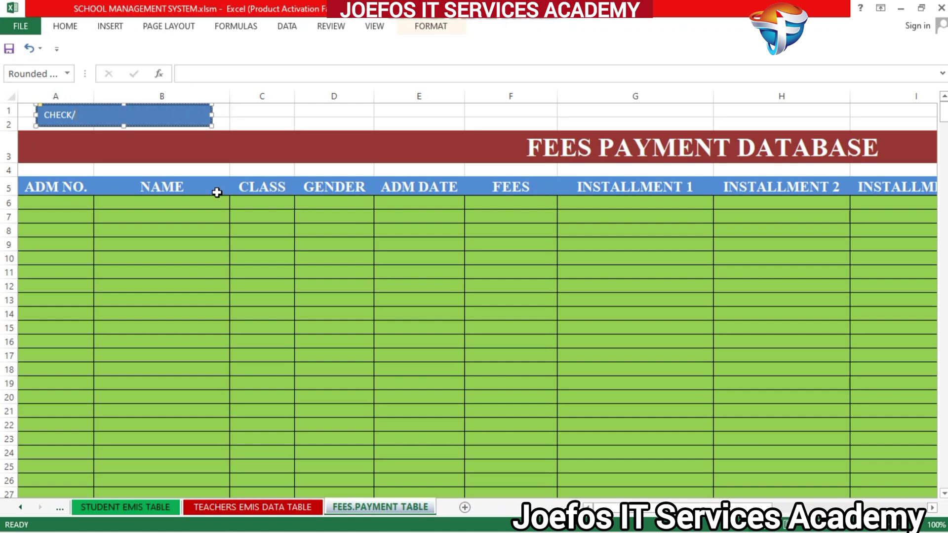
type("/ U")
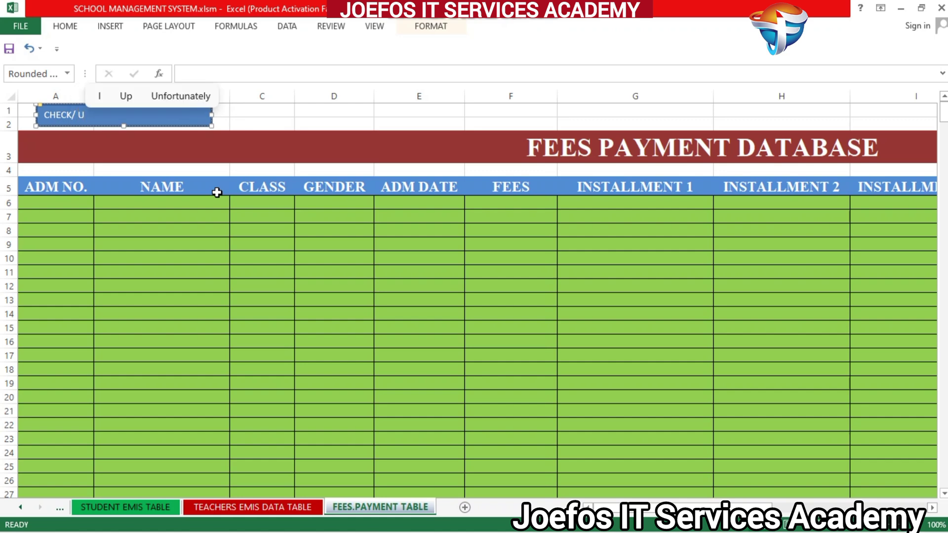
type("PDATE FEES")
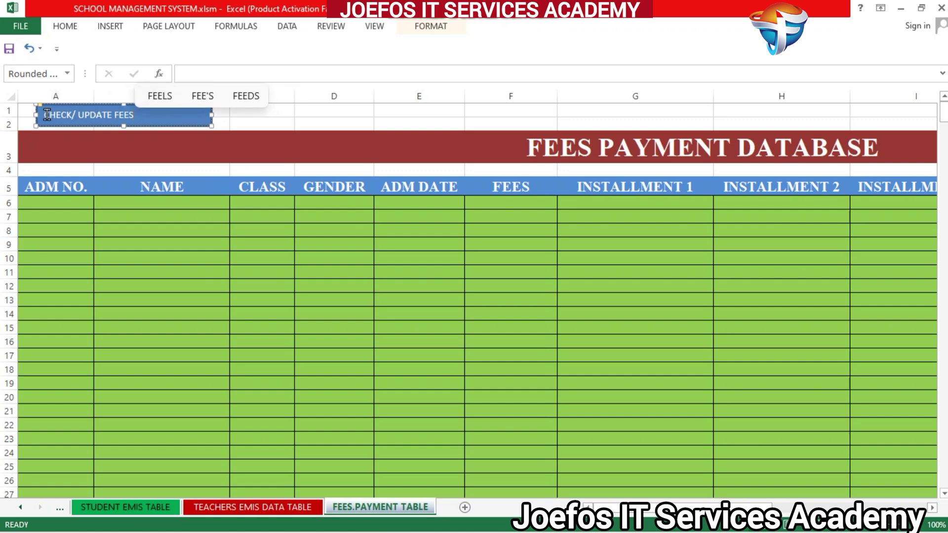
left_click_drag(43, 115, 123, 111)
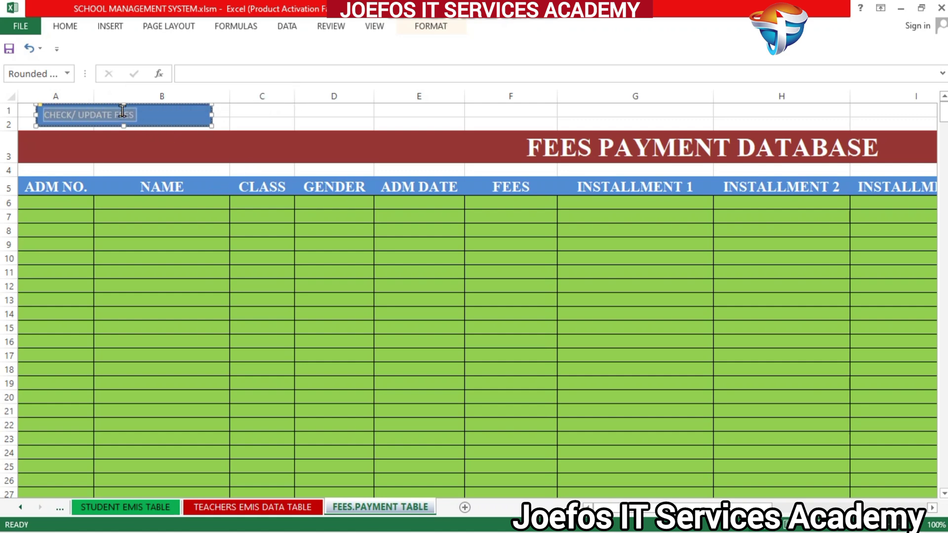
- Format the label as bold 14 pt Times New Roman, centred horizontally and vertically
left_click(61, 27)
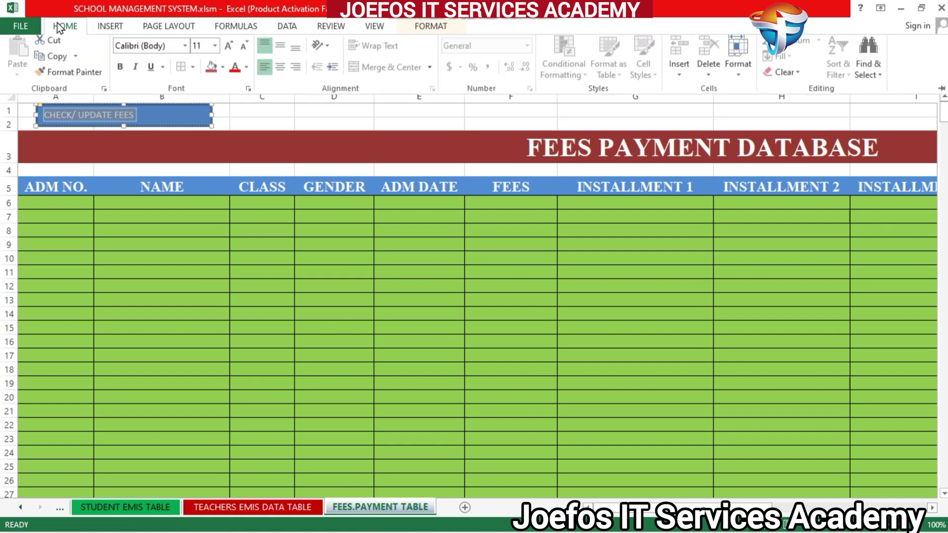
left_click(147, 50)
type("Times New Roma")
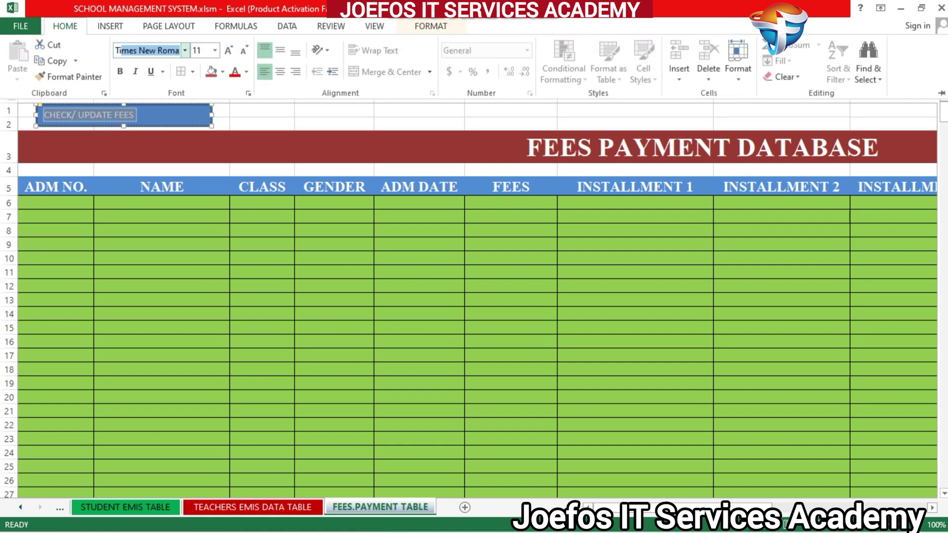
key("Return")
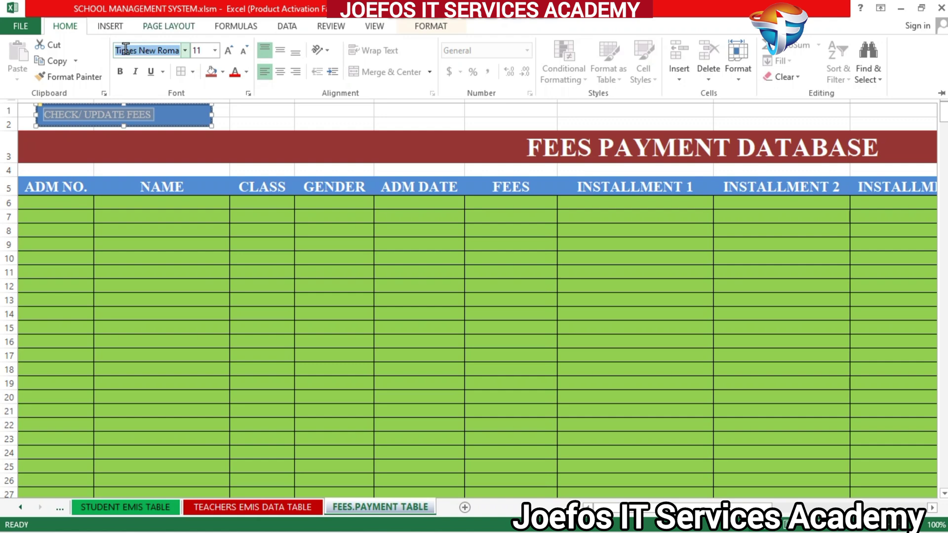
left_click(118, 73)
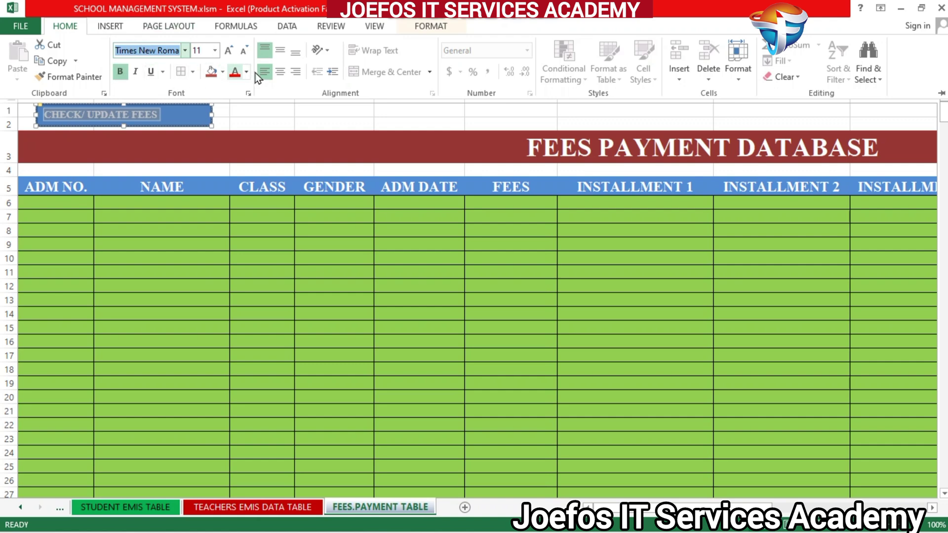
left_click(285, 73)
left_click(284, 49)
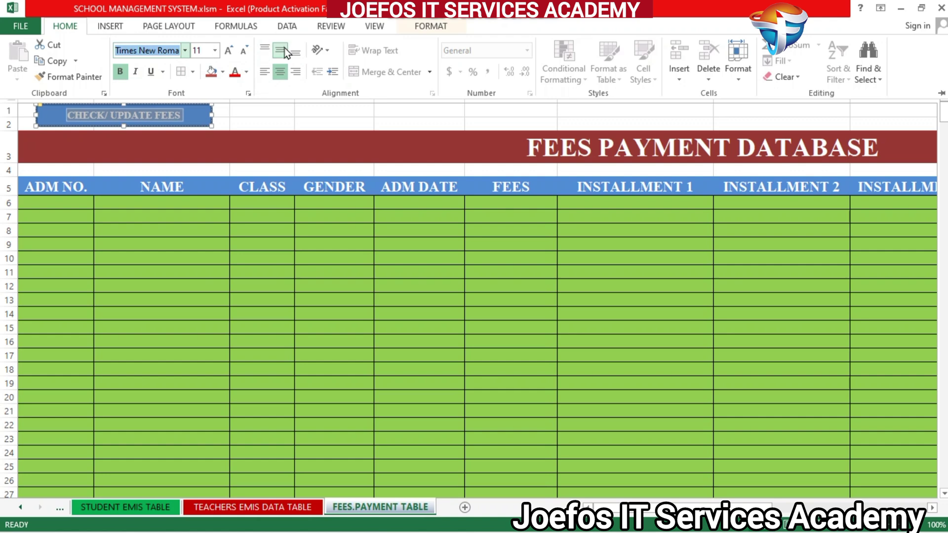
left_click(228, 51)
left_click(228, 51)
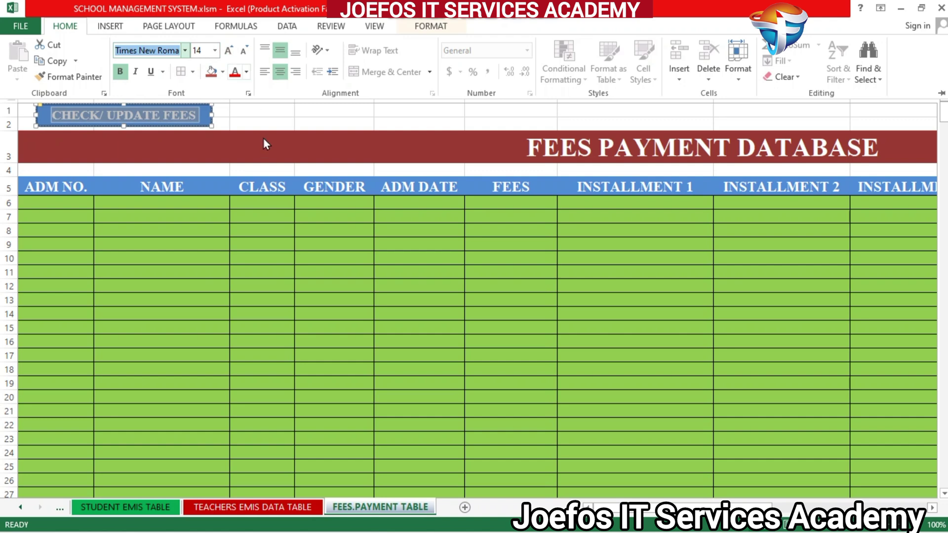
left_click(251, 119)
- Apply the glossy blue Intense Effect shape style to the CHECK/ UPDATE FEES button
left_click(250, 121)
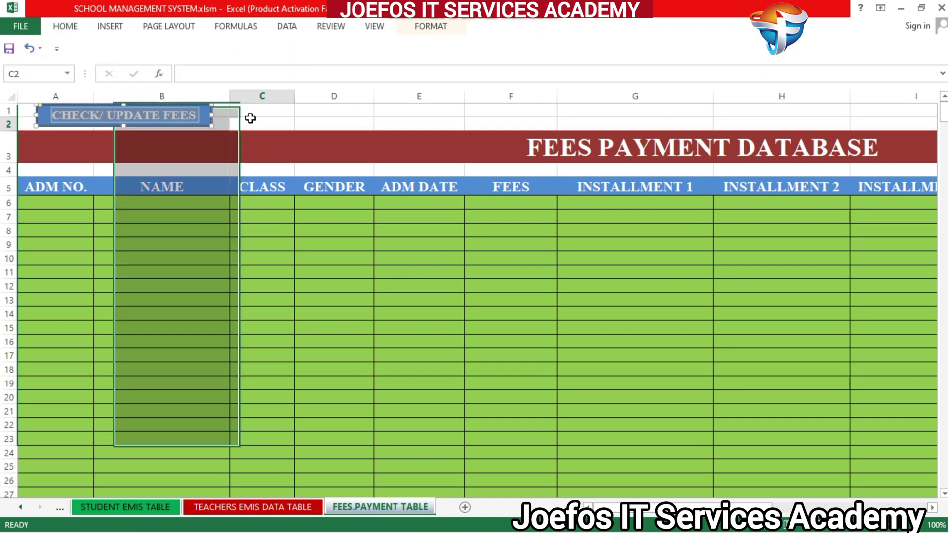
left_click(212, 118)
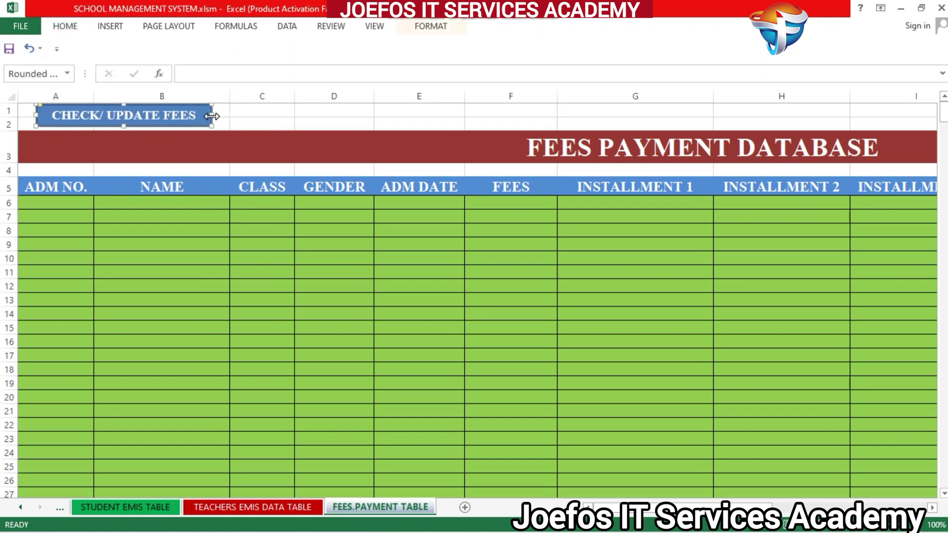
left_click(429, 26)
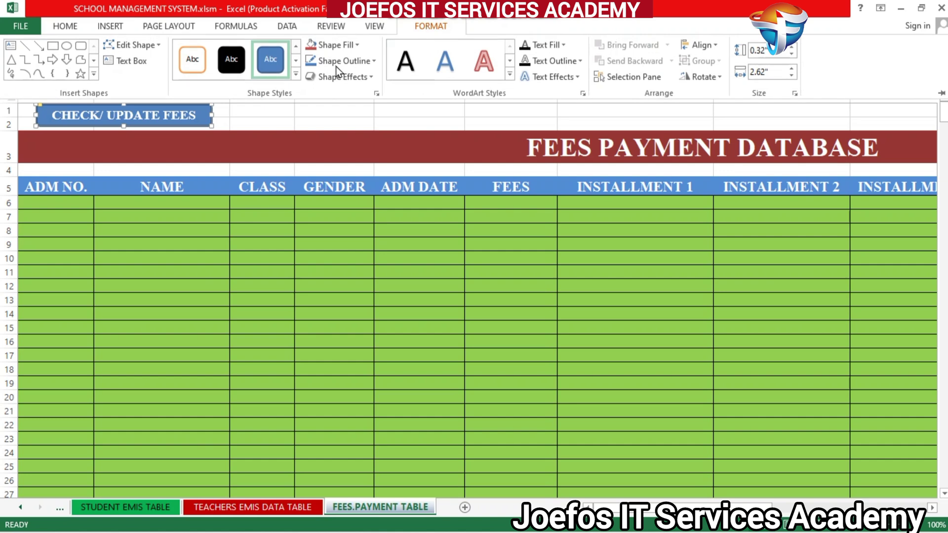
left_click(295, 74)
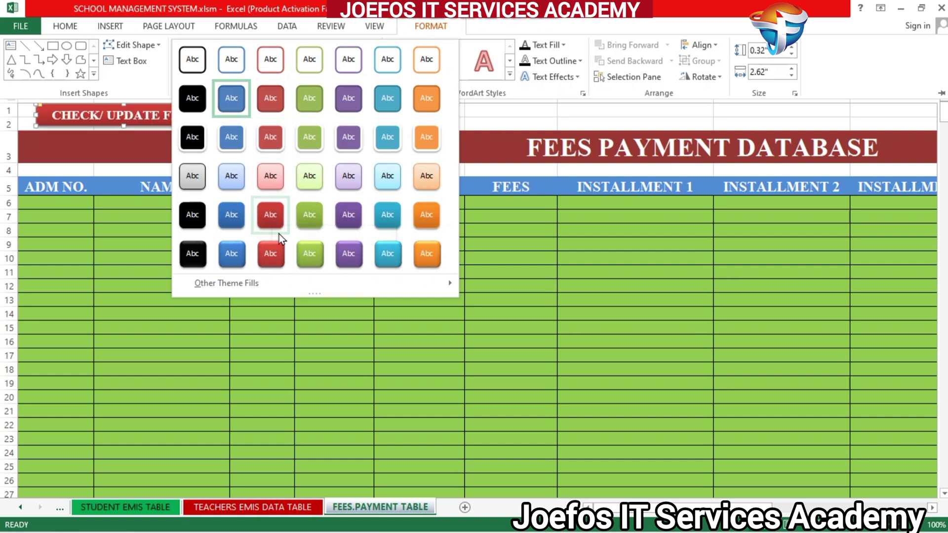
left_click(229, 253)
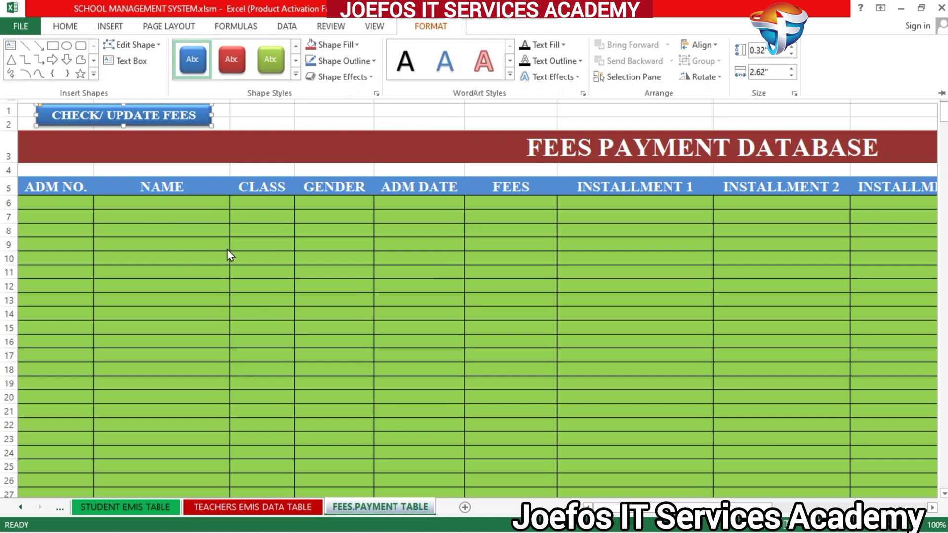
left_click(227, 116)
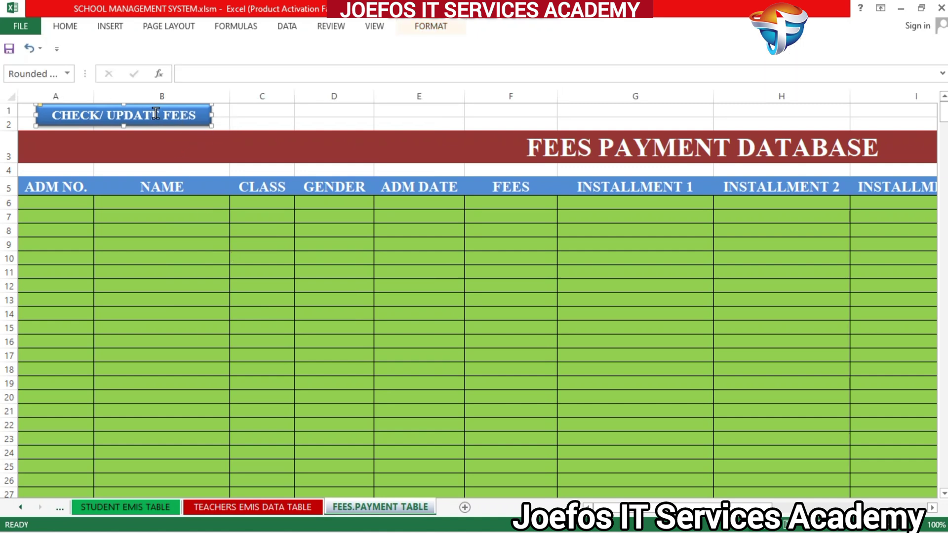
left_click(260, 122)
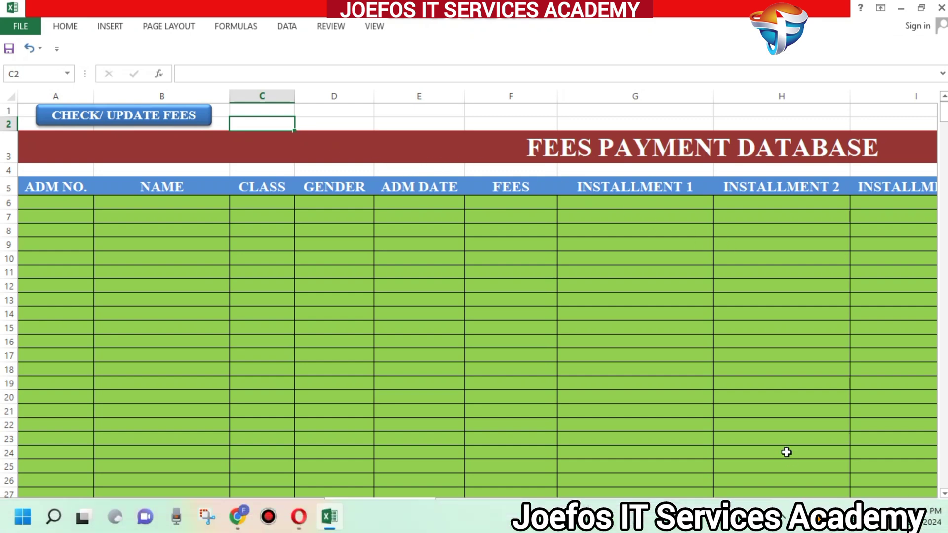
- Duplicate the CHECK/ UPDATE FEES button with Ctrl+D and move the copy rightward
left_click_drag(758, 508, 780, 507)
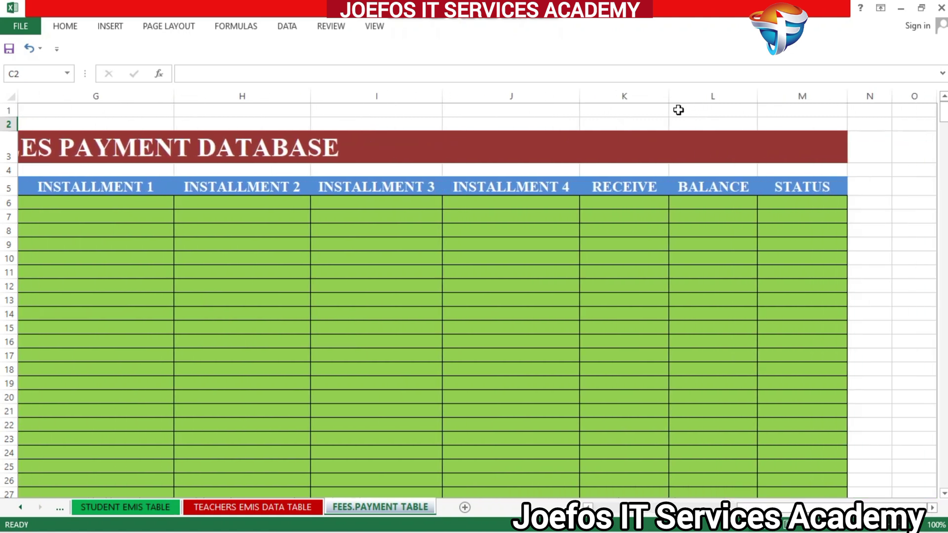
left_click_drag(790, 508, 560, 474)
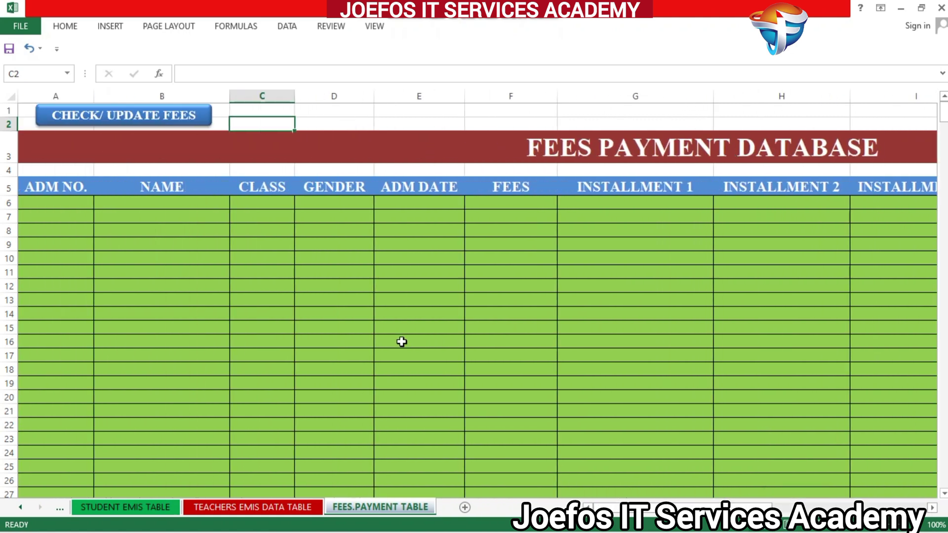
left_click(201, 119, "ctrl")
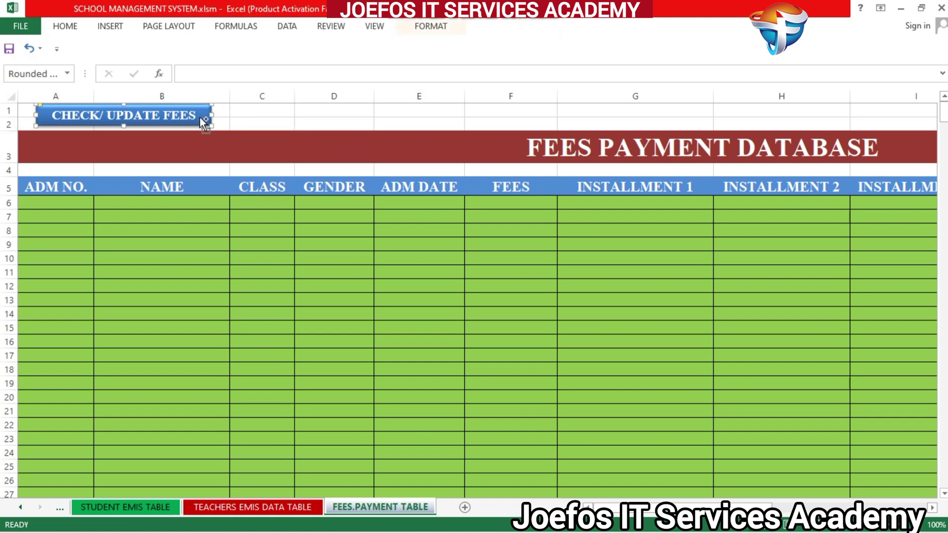
key("ctrl+d")
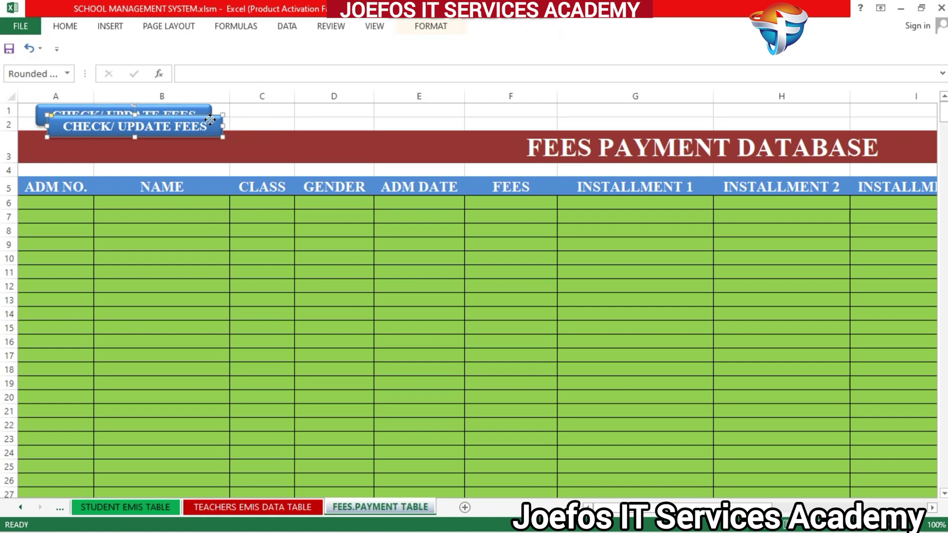
left_click_drag(210, 120, 940, 86)
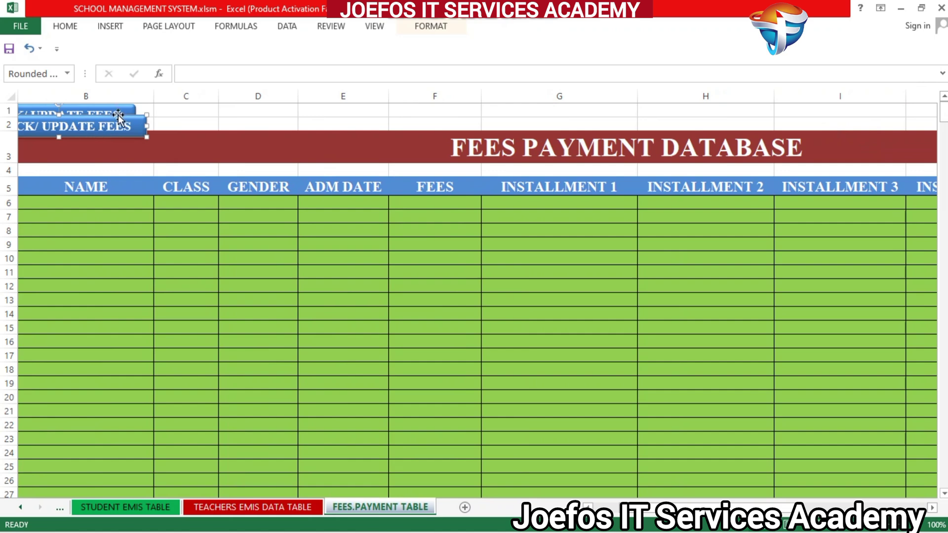
left_click_drag(119, 119, 741, 87)
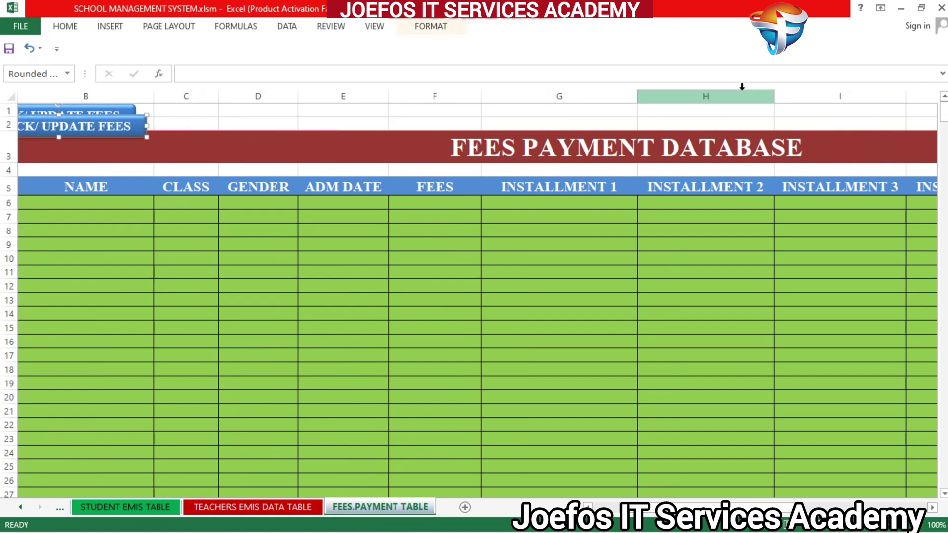
- Place the copy above columns K–M and replace its label with HOME
double_click(108, 127)
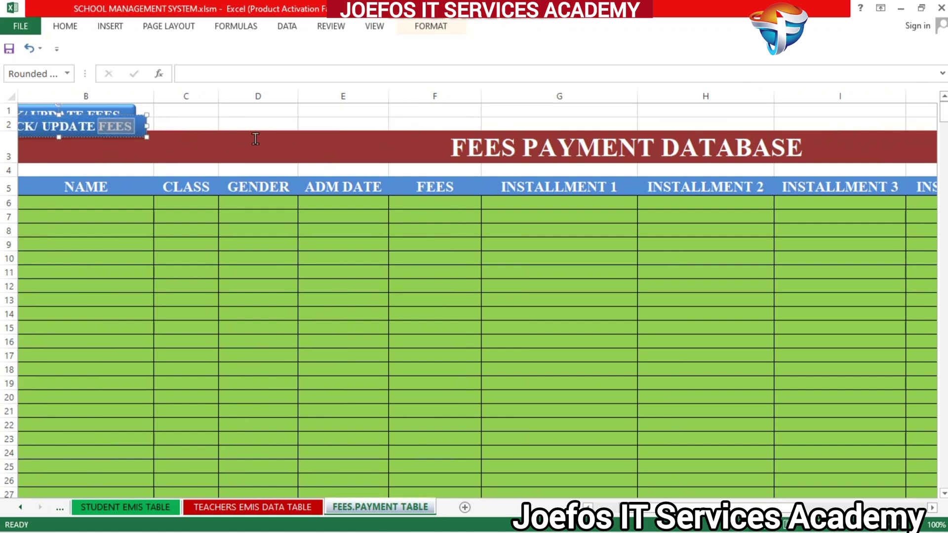
left_click(189, 120)
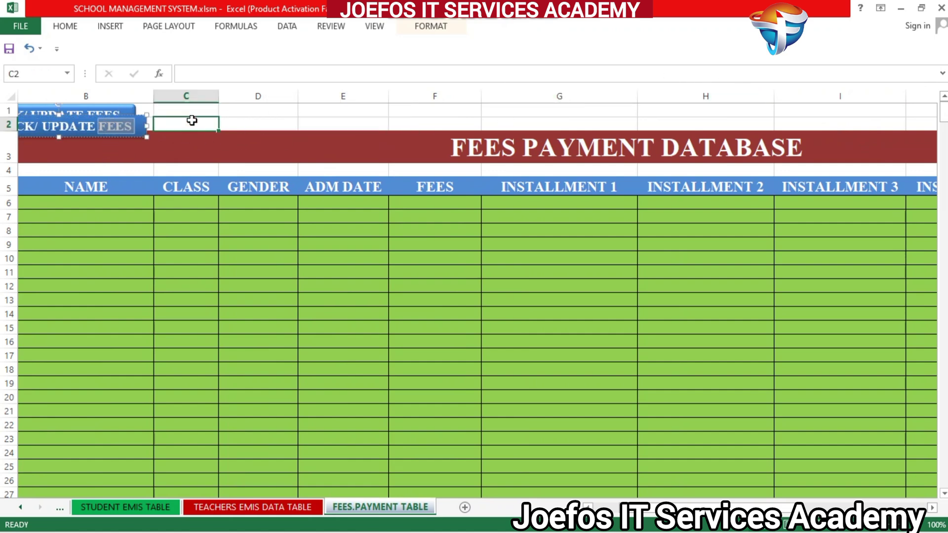
left_click(127, 127)
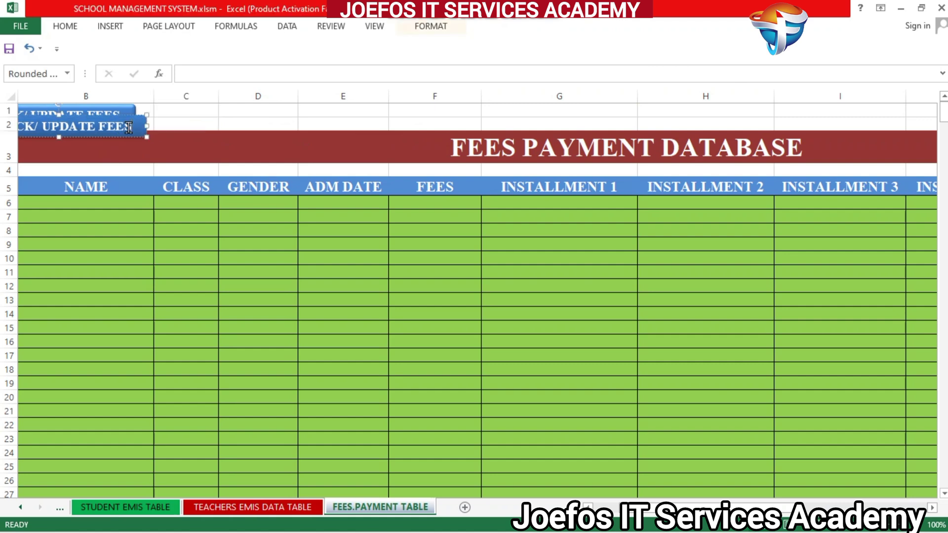
left_click_drag(128, 128, 522, 120)
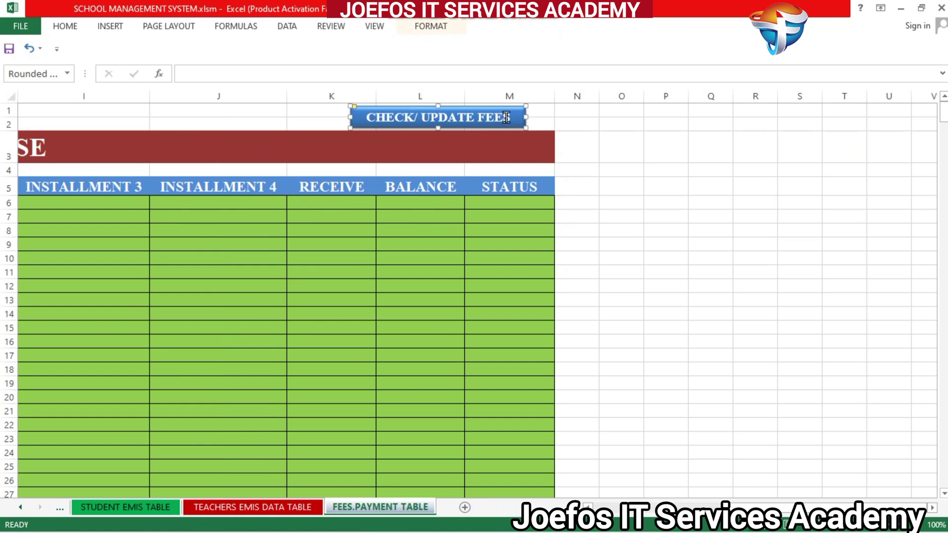
key("BackSpace")
key("BackSpace")
key("BackSpace")
key("BackSpace")
key("BackSpace")
key("BackSpace")
key("BackSpace")
key("BackSpace")
key("BackSpace")
key("BackSpace")
key("BackSpace")
key("BackSpace")
key("BackSpace")
key("BackSpace")
key("BackSpace")
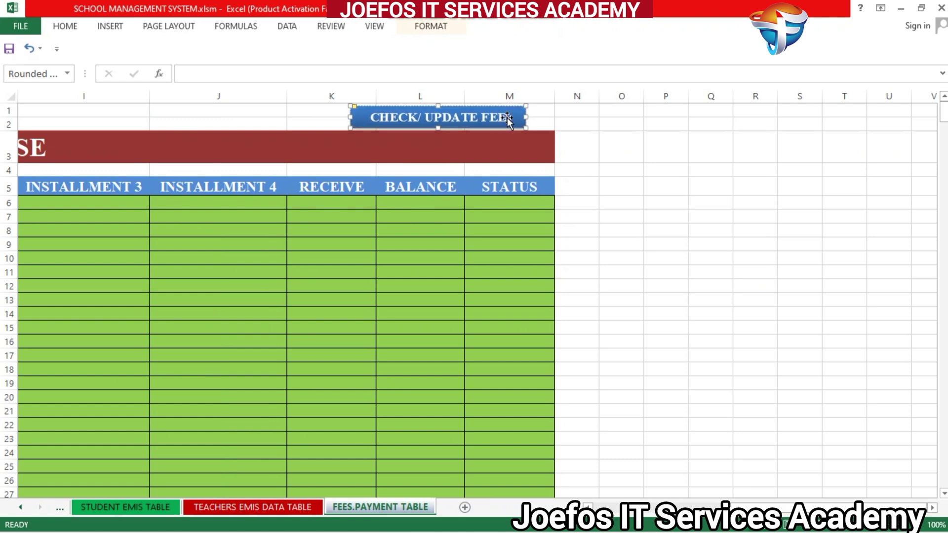
key("BackSpace")
key("BackSpace")
key("BackSpace")
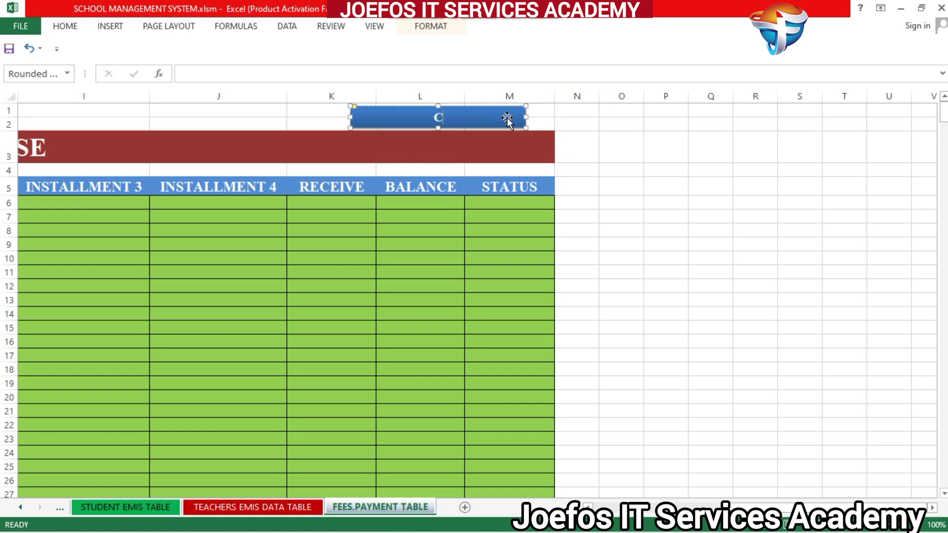
type("HOME")
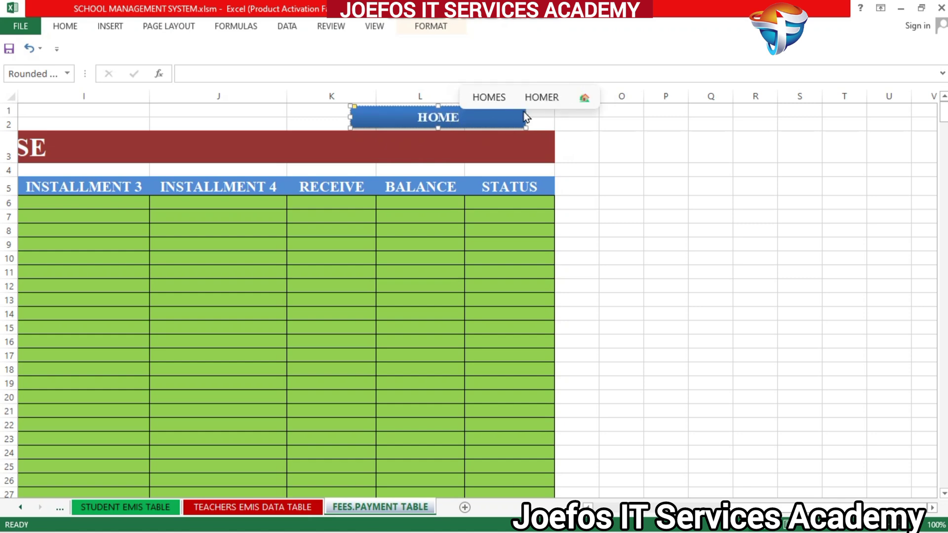
- Narrow the HOME button by dragging its right edge inward
left_click(320, 122)
left_click(448, 118)
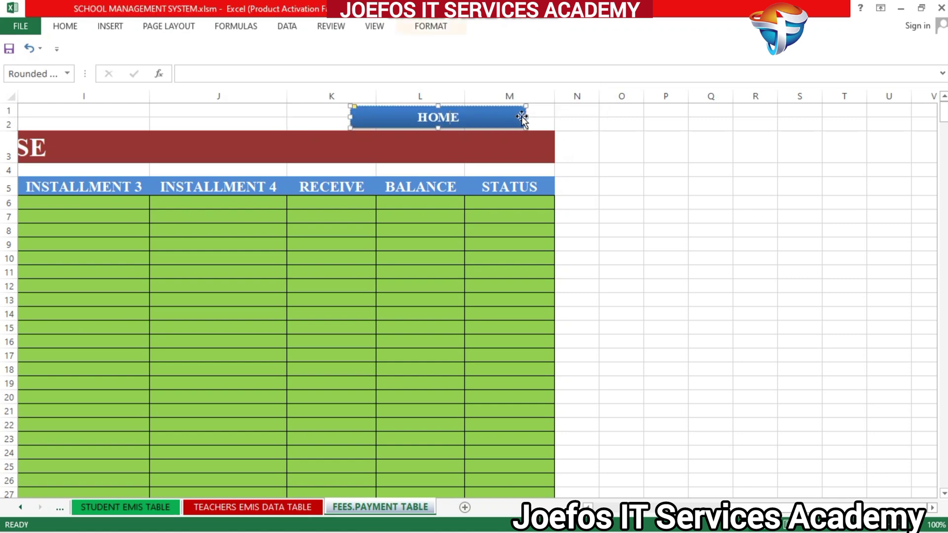
left_click_drag(521, 116, 492, 116)
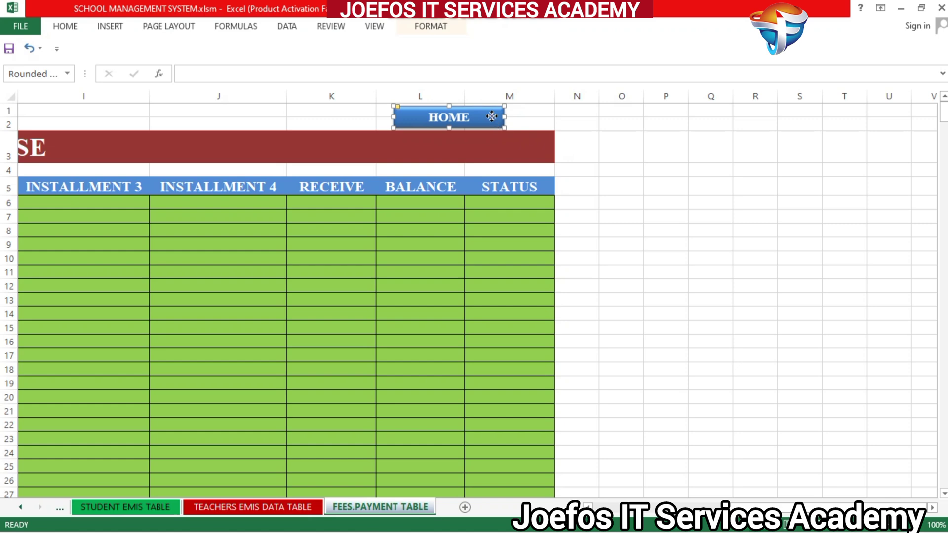
- Hyperlink the HOME button to the HOME sheet via Place in This Document
right_click(493, 120)
left_click(491, 108)
right_click(492, 112)
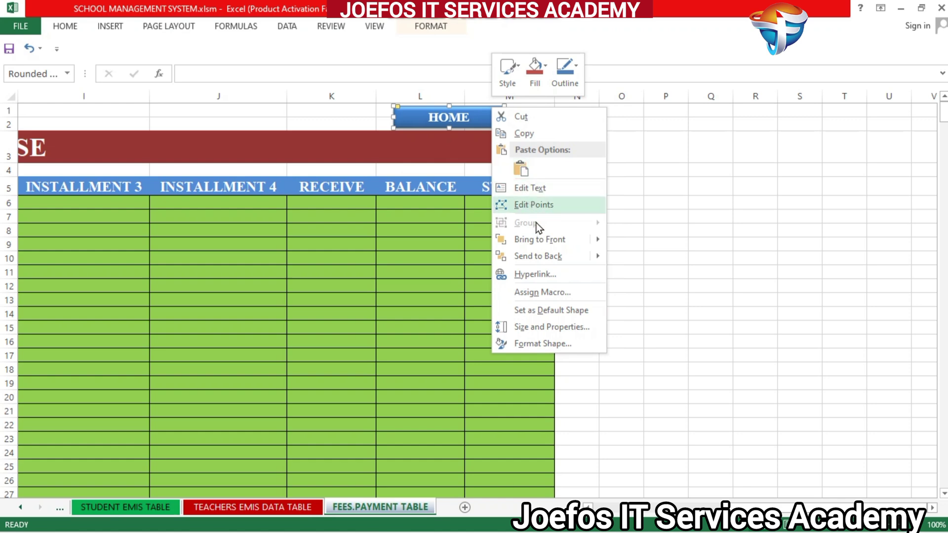
left_click(536, 274)
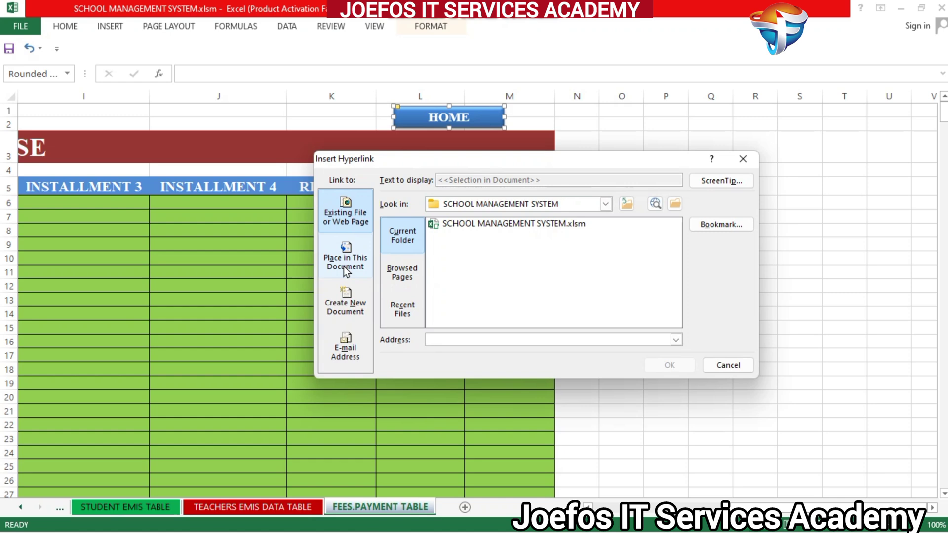
left_click(345, 264)
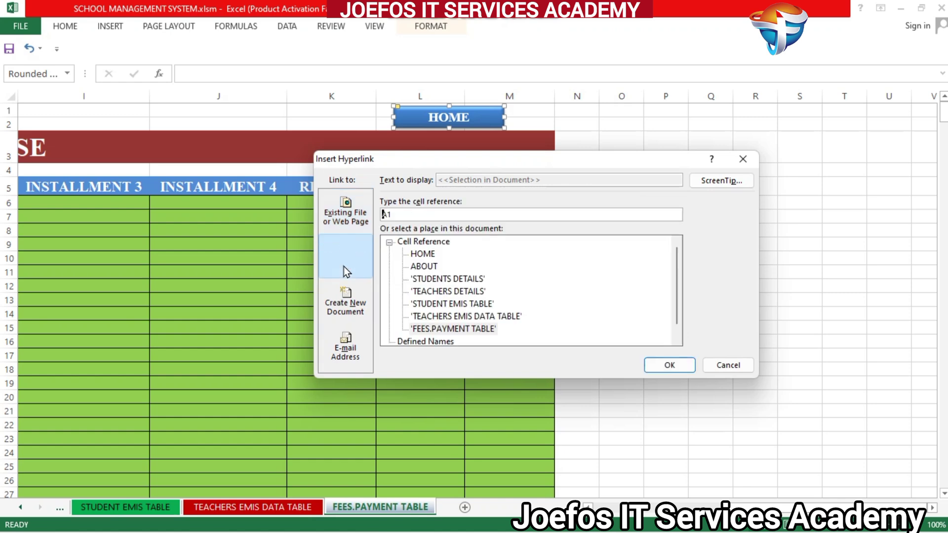
left_click(431, 254)
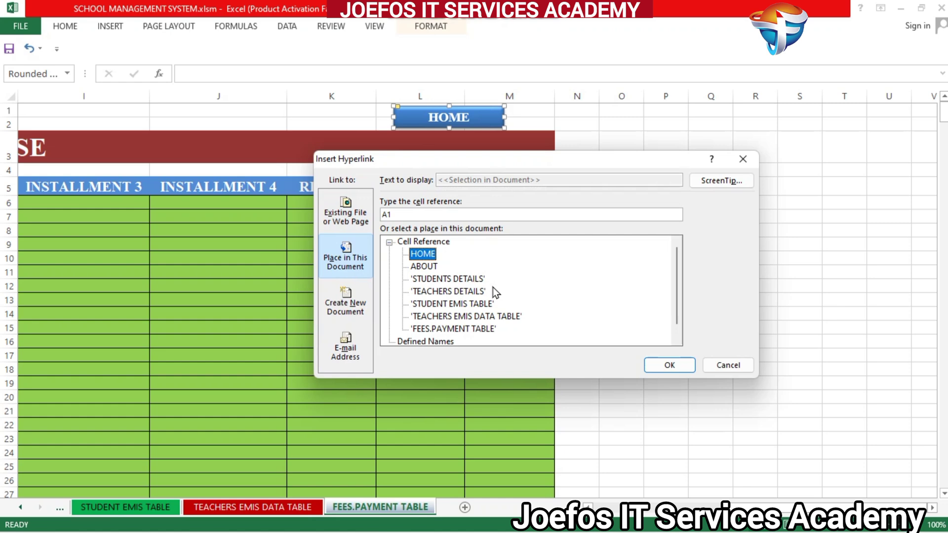
left_click(663, 369)
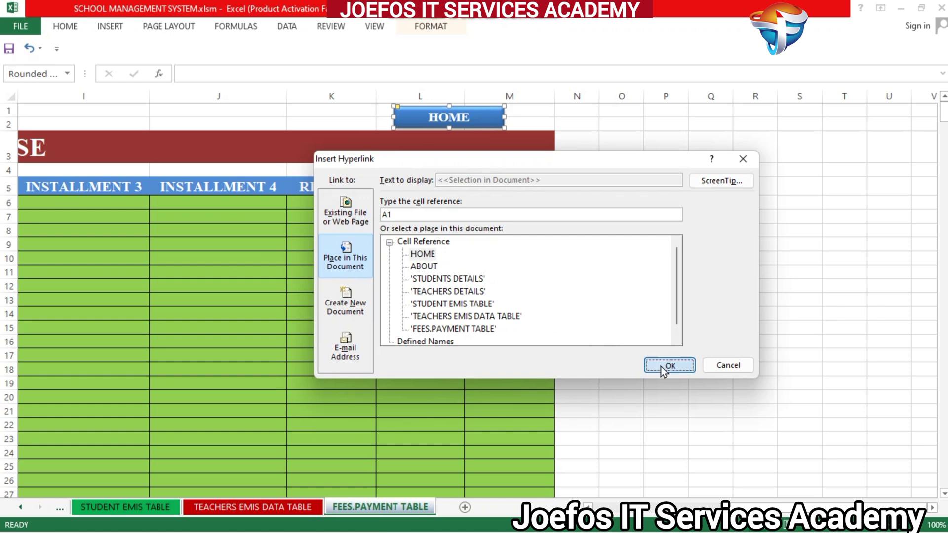
left_click(512, 281)
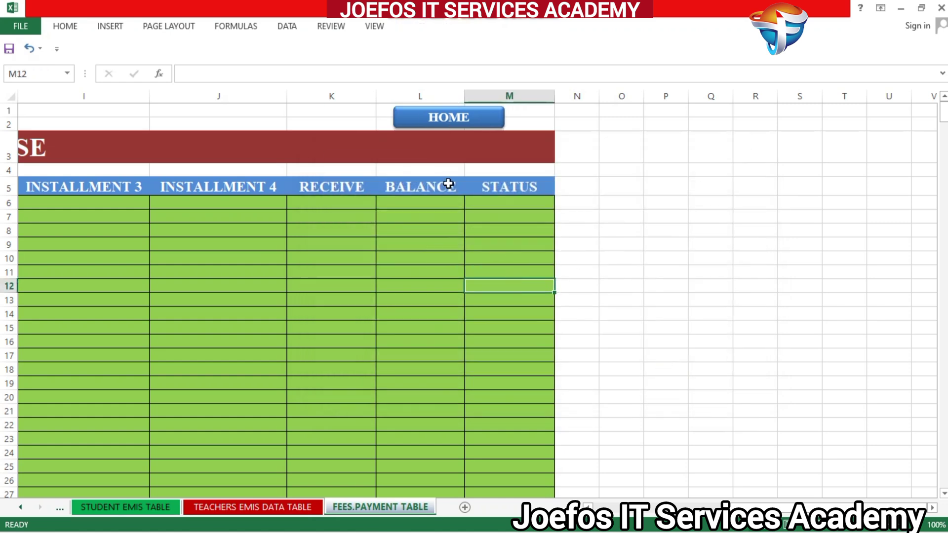
left_click(435, 123)
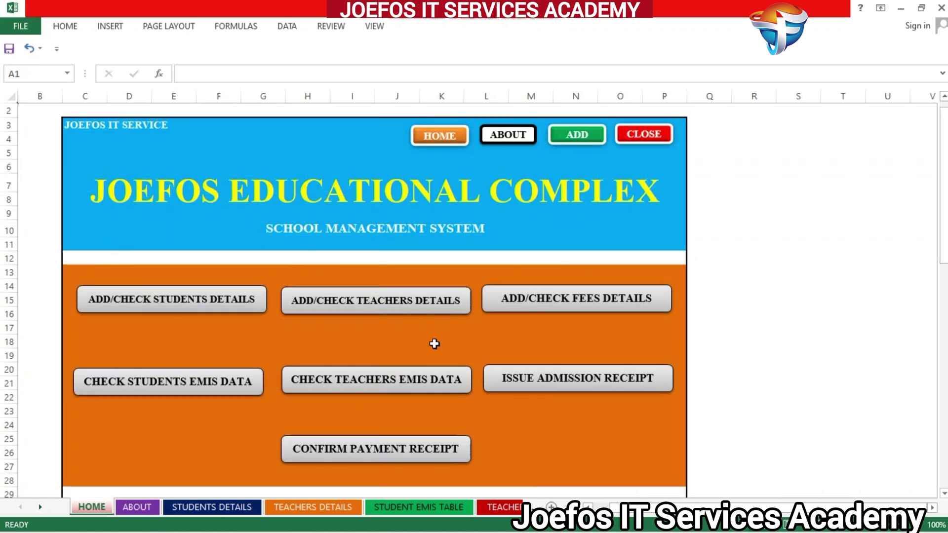
left_click(496, 507)
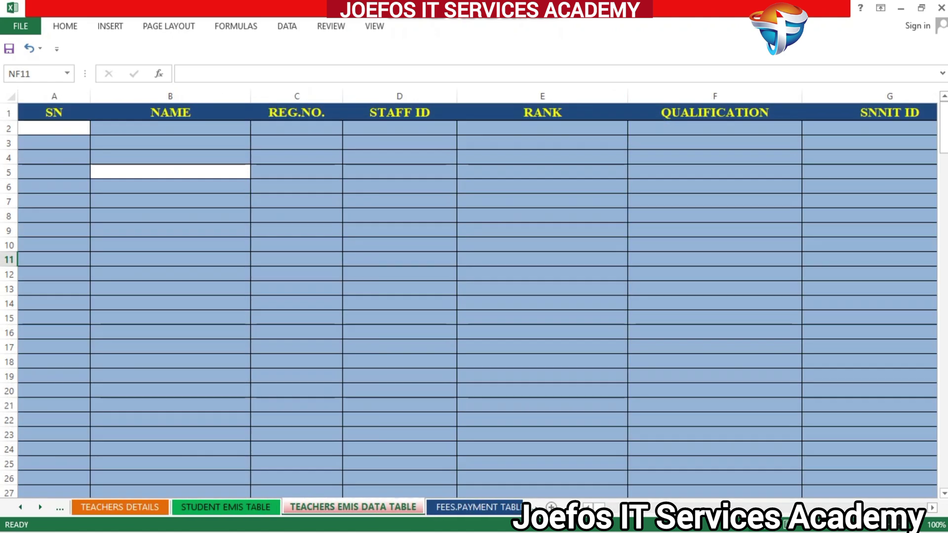
left_click(476, 507)
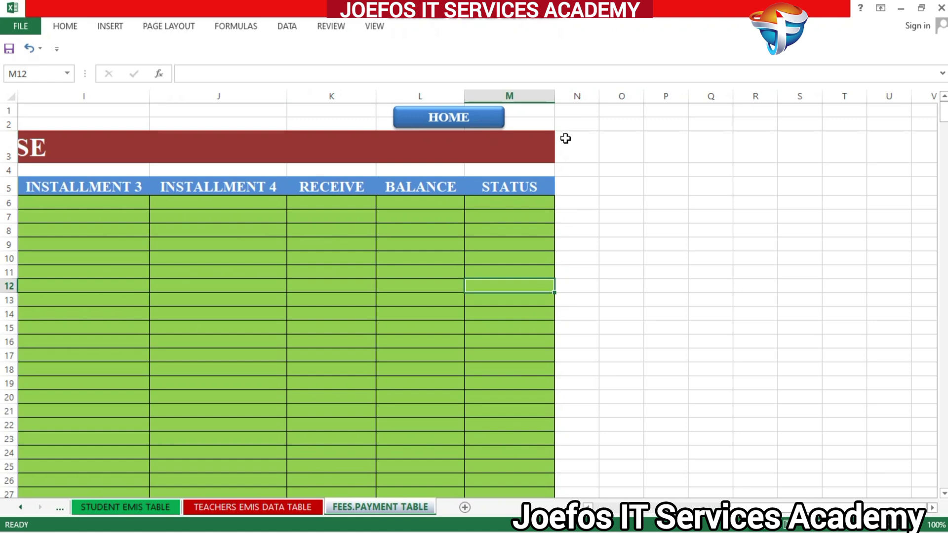
left_click(565, 137)
left_click(565, 110)
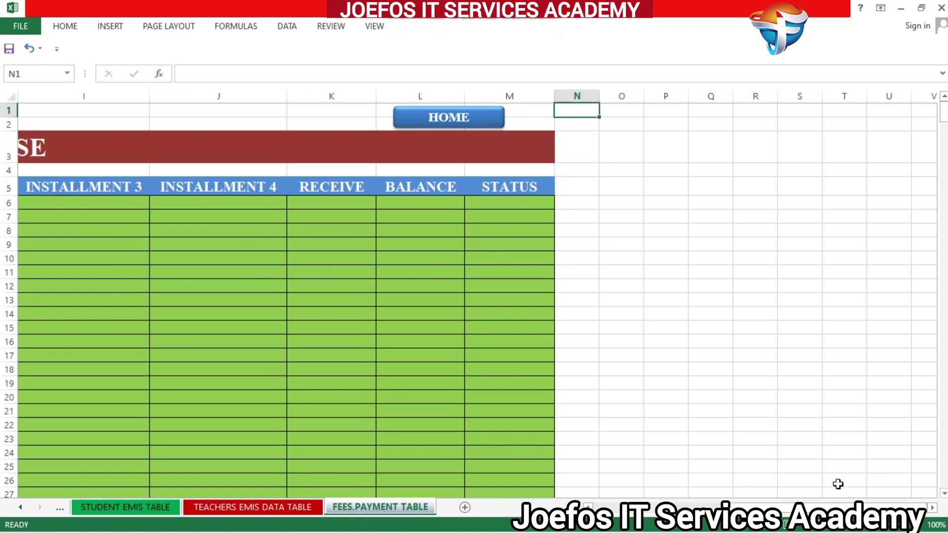
left_click_drag(808, 509, 560, 501)
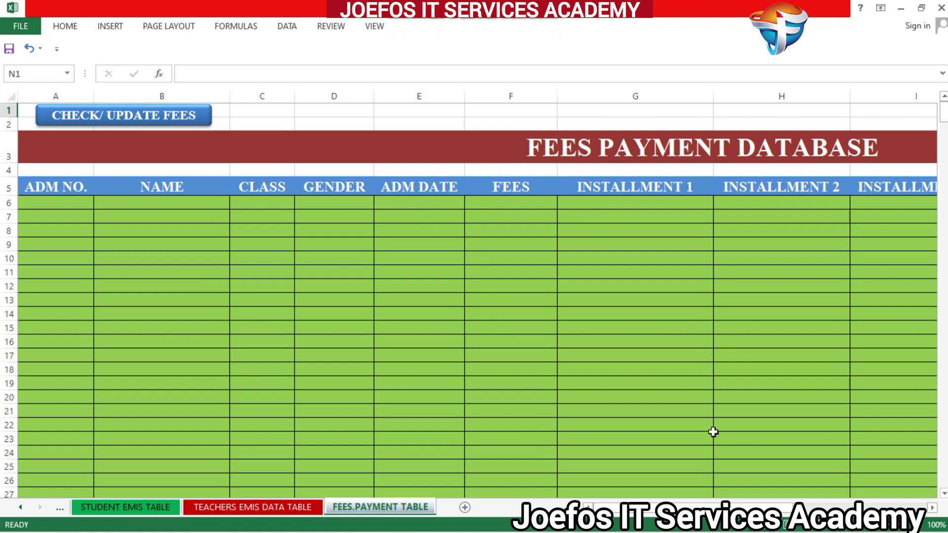
mouse_move(691, 507)
left_mouse_down()
mouse_move(701, 507)
mouse_move(692, 507)
left_mouse_up()
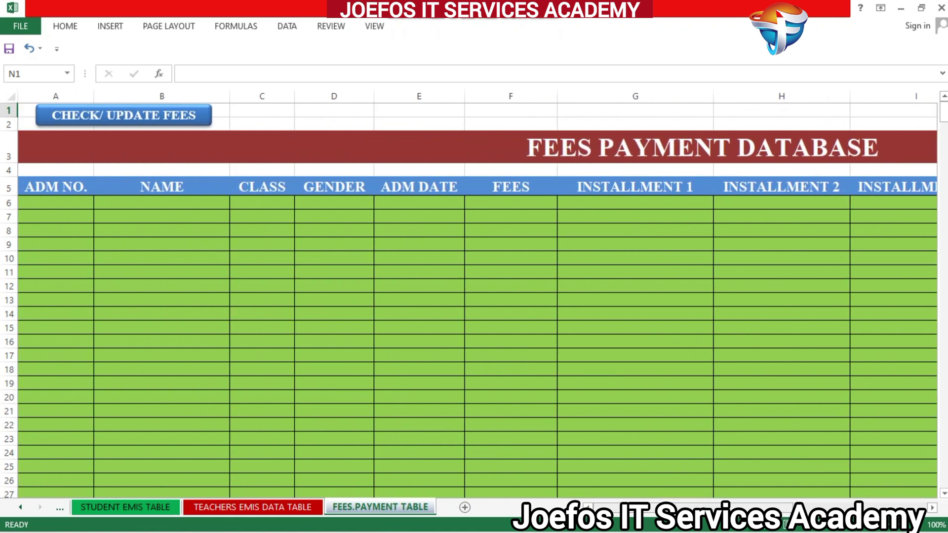